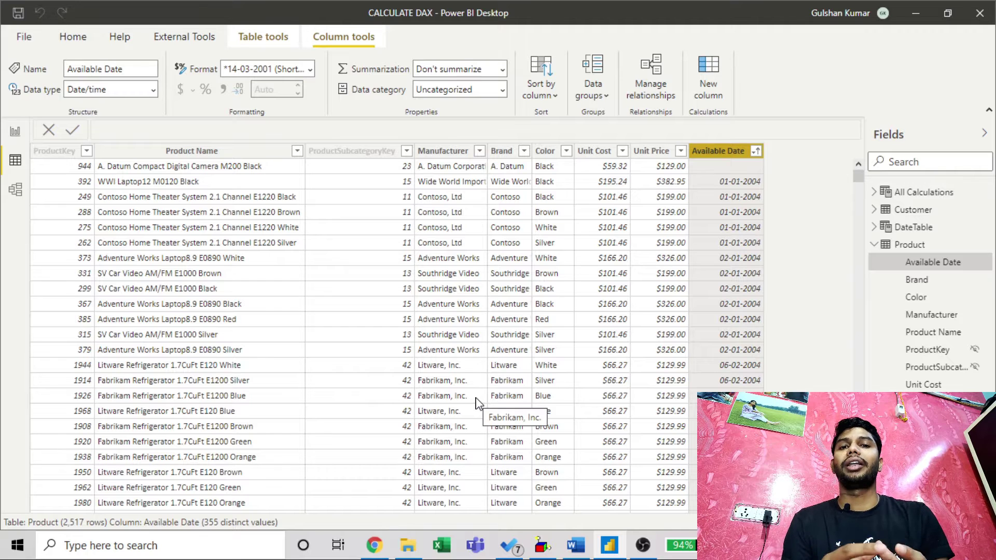
{"action": "left_click", "coordinate": [24, 138]}
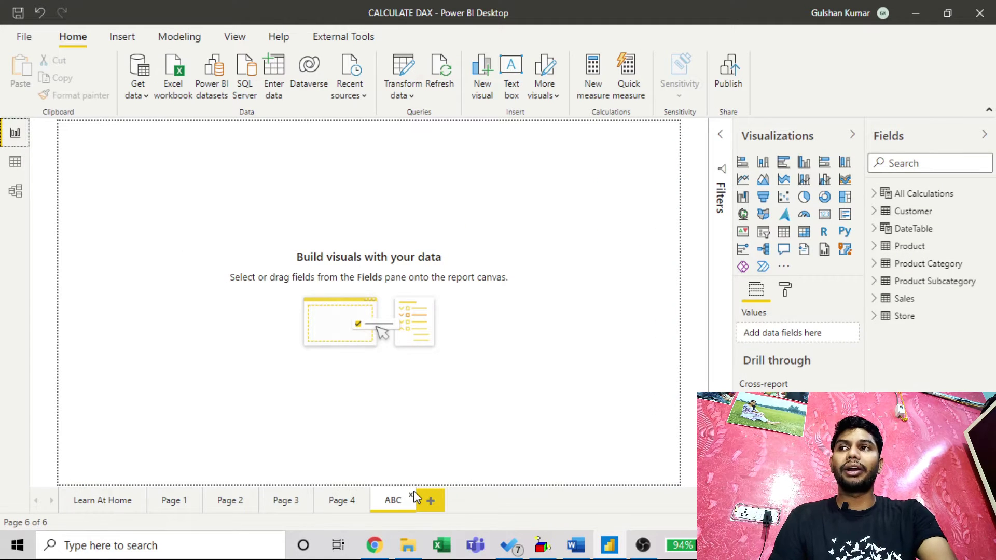
{"action": "mouse_move", "coordinate": [379, 550]}
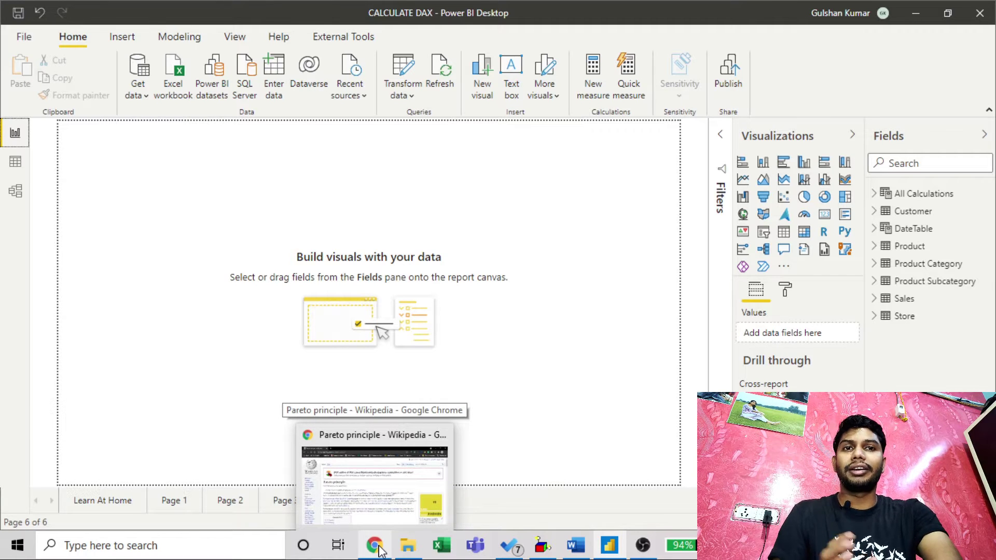
{"action": "left_click", "coordinate": [587, 242]}
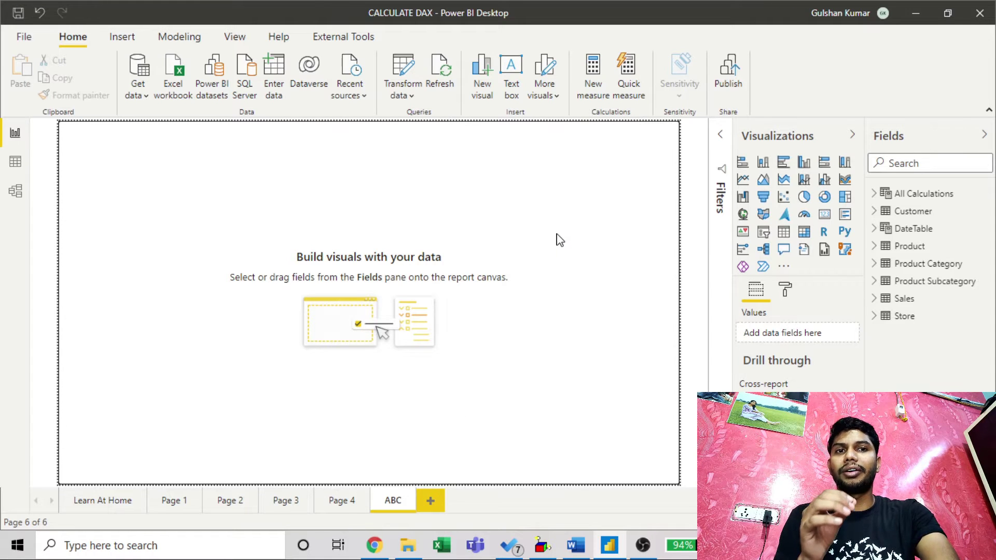
{"action": "left_click", "coordinate": [16, 164]}
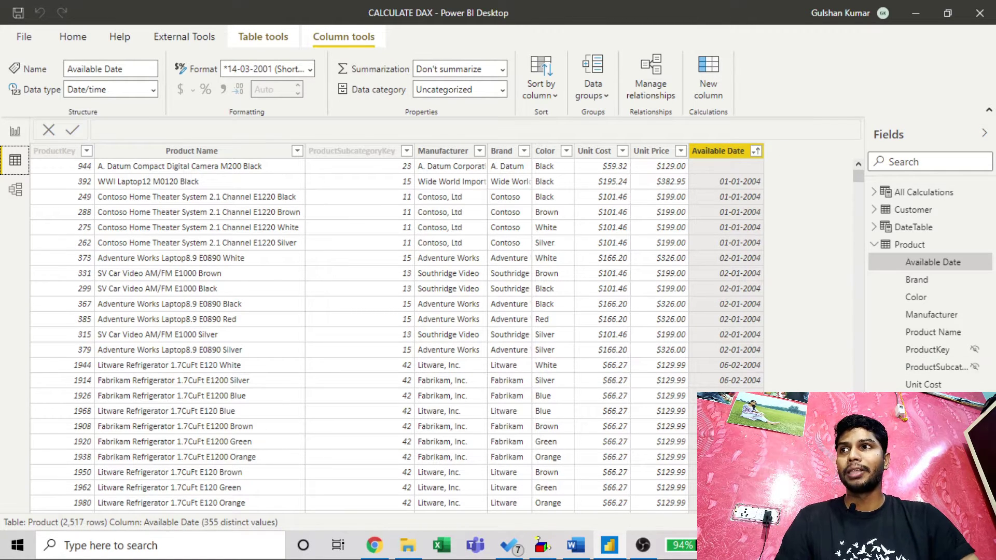
Expand the All Calculations table and display the formula of the Sales Amount measure
{"action": "scroll", "coordinate": [929, 285], "scroll_direction": "down", "scroll_amount": 3}
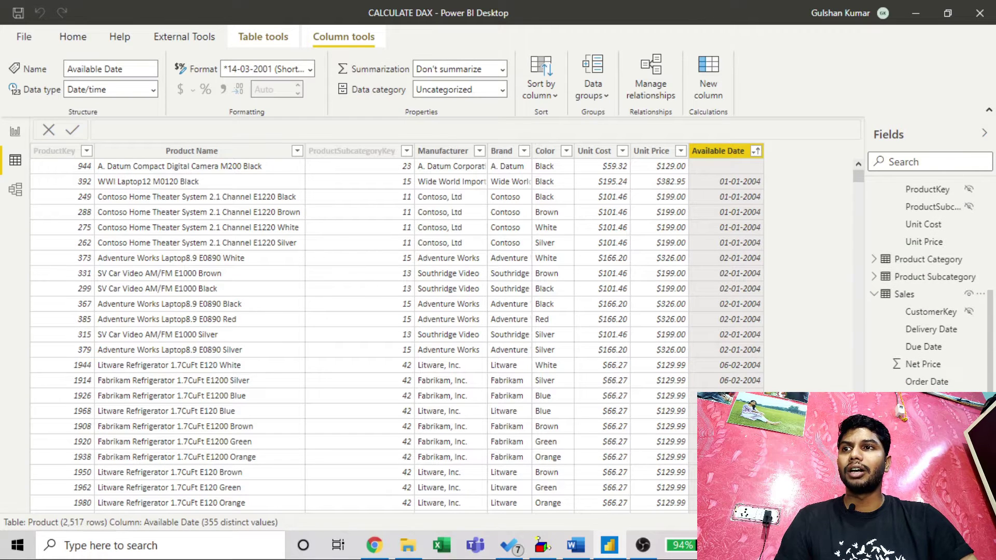
{"action": "scroll", "coordinate": [909, 196], "scroll_direction": "up", "scroll_amount": 4}
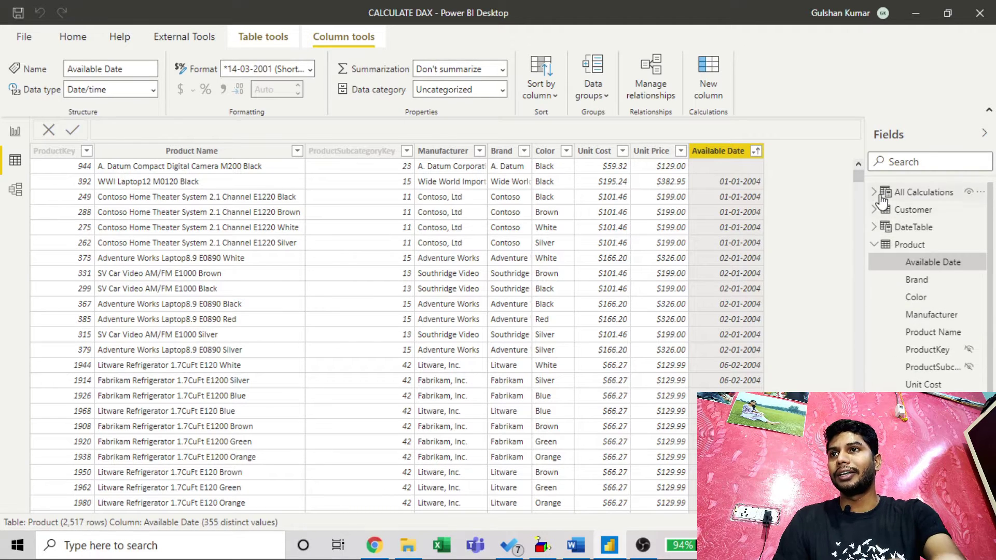
{"action": "left_click", "coordinate": [908, 196]}
{"action": "scroll", "coordinate": [920, 260], "scroll_direction": "down", "scroll_amount": 3}
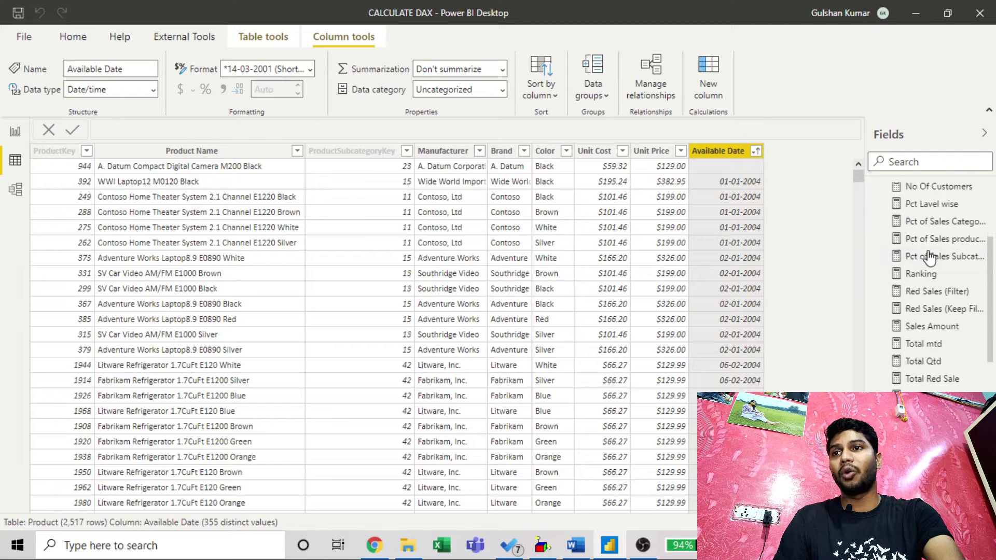
{"action": "left_click", "coordinate": [932, 327]}
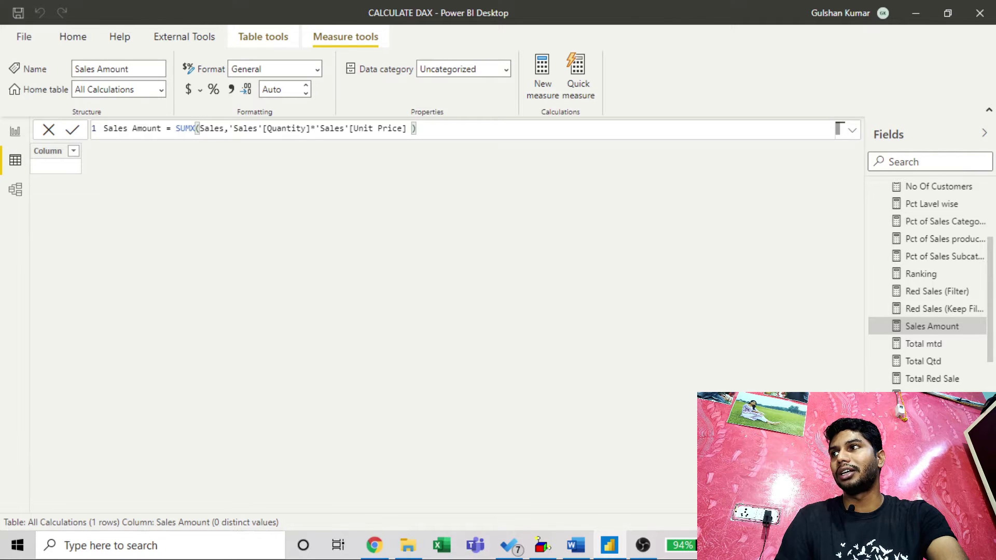
Add a new calculated column to the Product table and name it Total Sales Line Item
{"action": "left_click", "coordinate": [480, 325]}
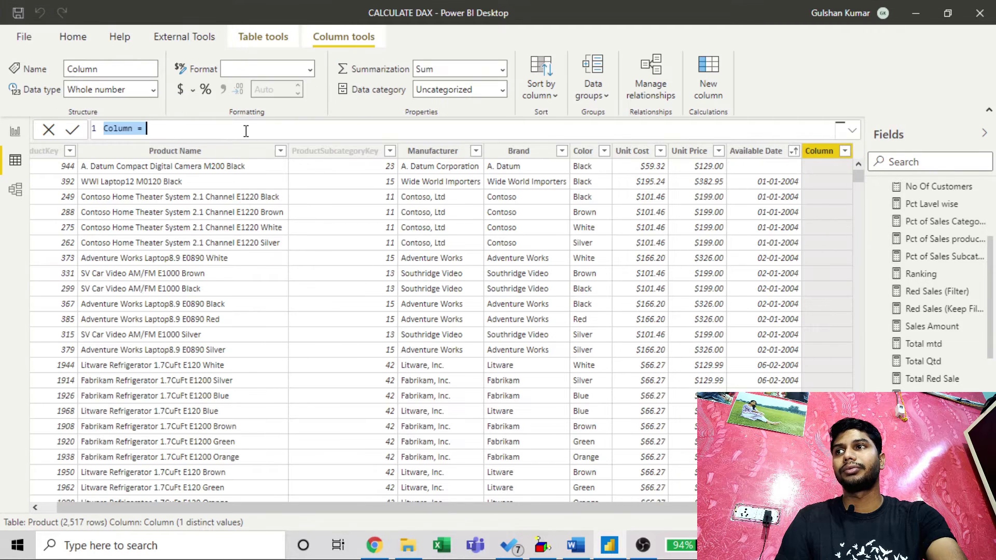
{"action": "type", "text": "To"}
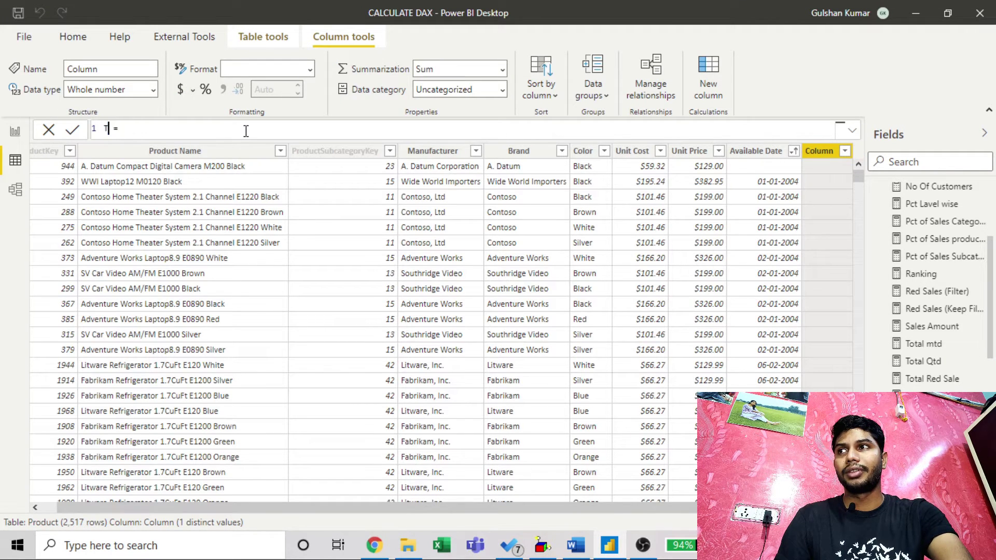
{"action": "type", "text": "tal Sale"}
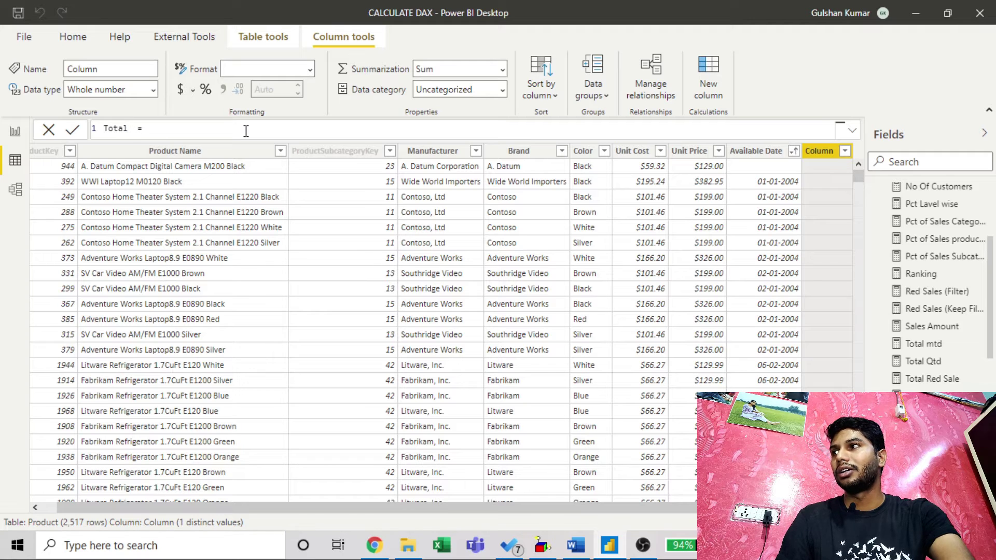
{"action": "type", "text": "s L"}
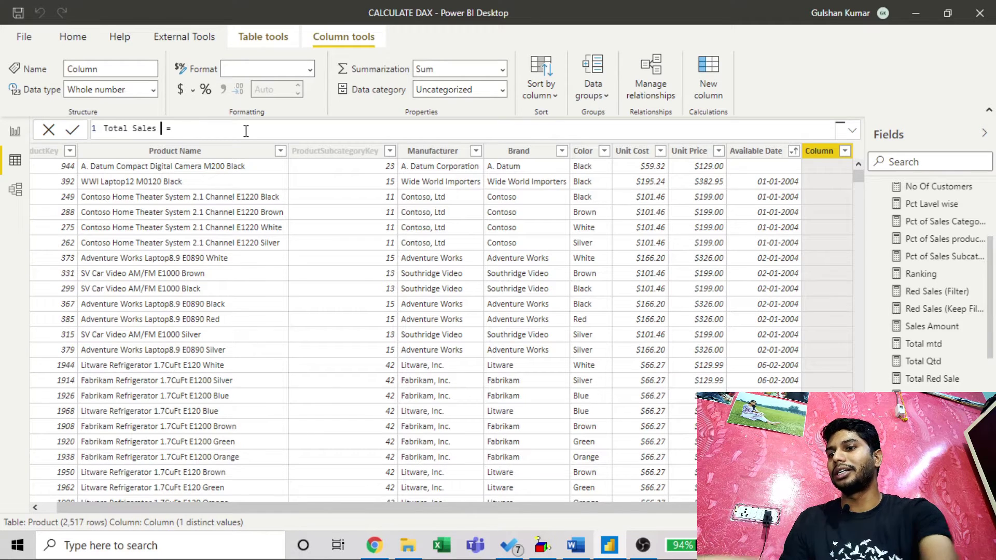
{"action": "type", "text": "ine Q"}
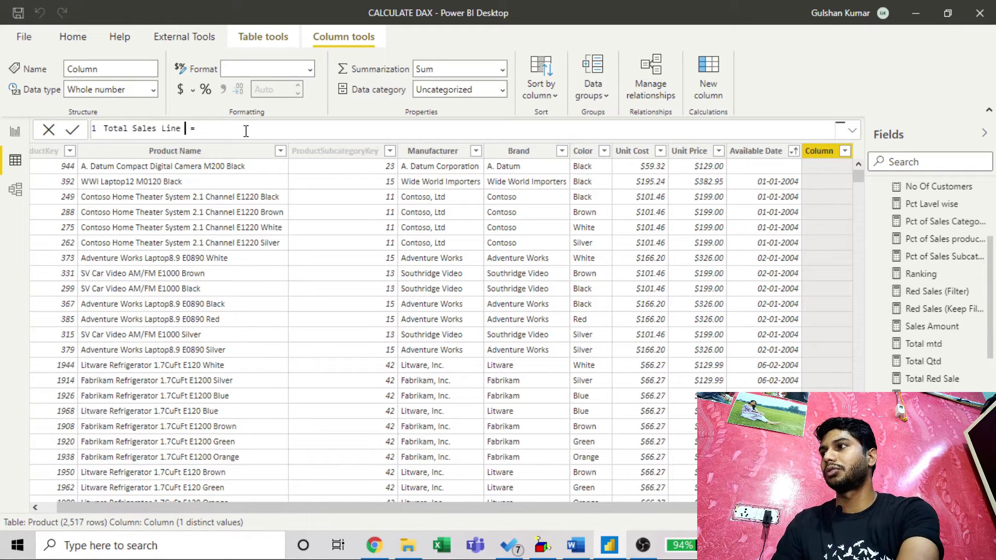
{"action": "key", "text": "BackSpace"}
{"action": "type", "text": "Item"}
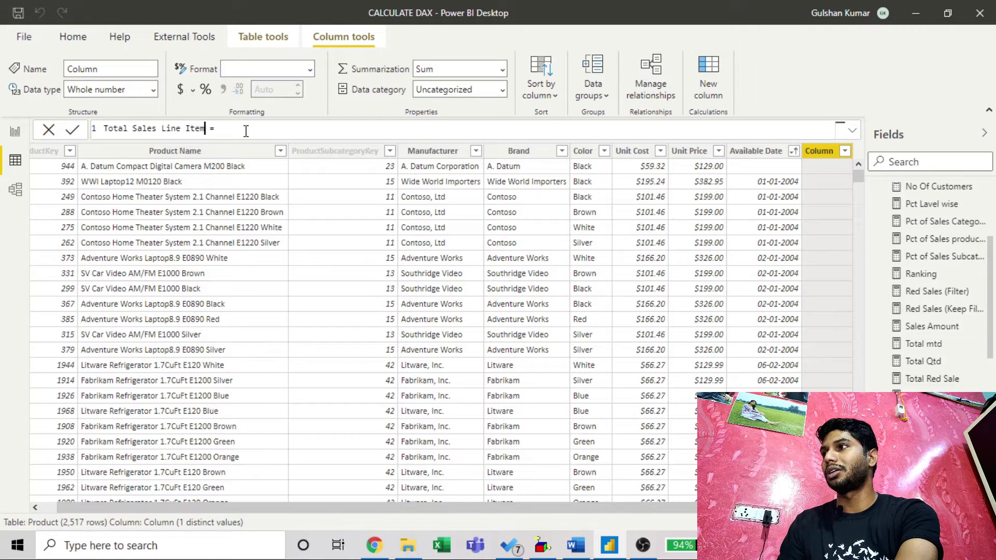
{"action": "key", "text": "Right"}
{"action": "key", "text": "Right"}
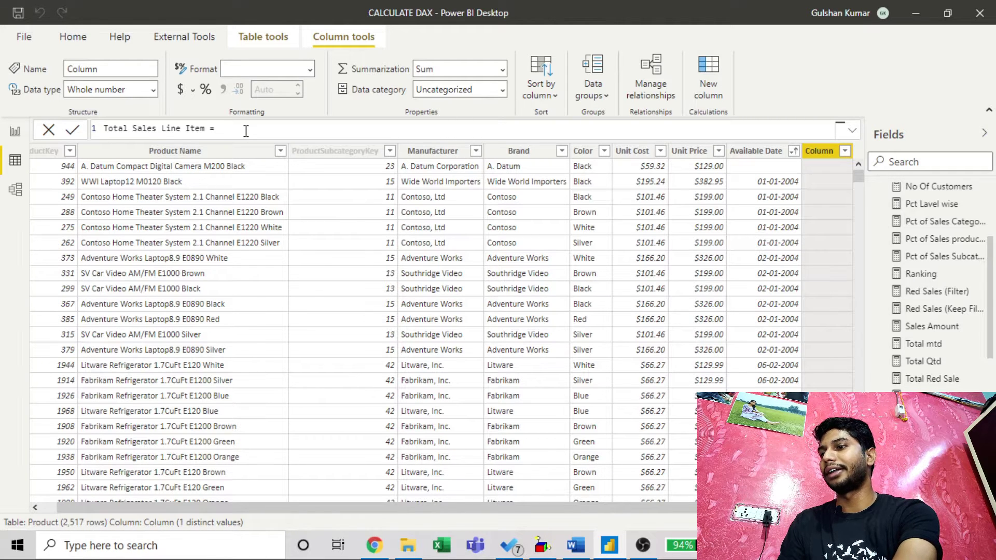
Define the Total Sales Line Item column as [Sales Amount], commit the formula and look through the column's rows
{"action": "type", "text": "[sale"}
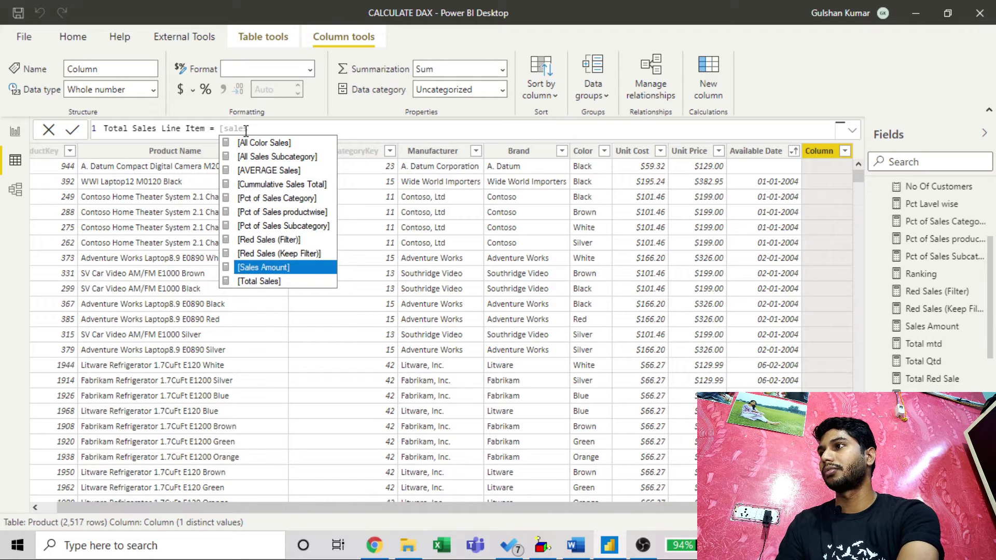
{"action": "key", "text": "Tab"}
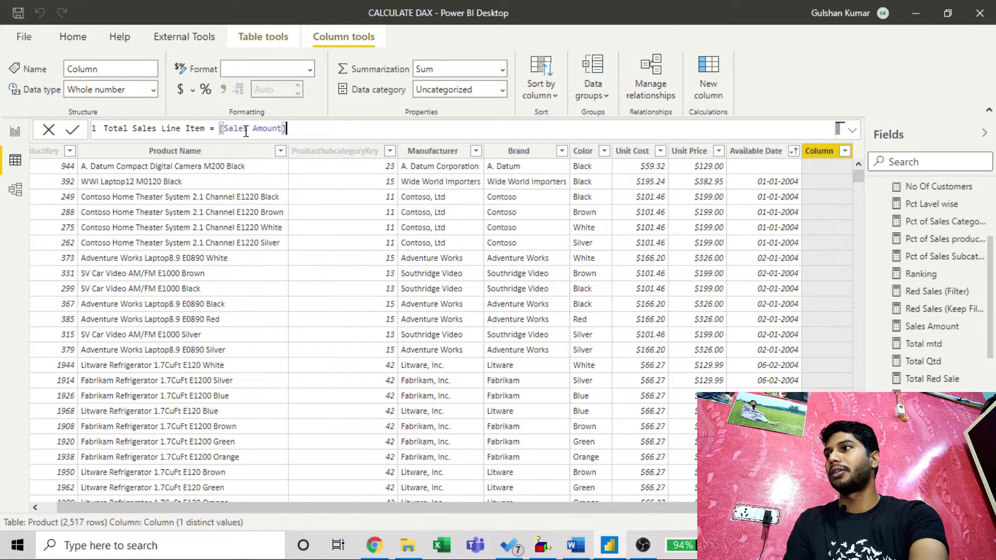
{"action": "left_click", "coordinate": [76, 131]}
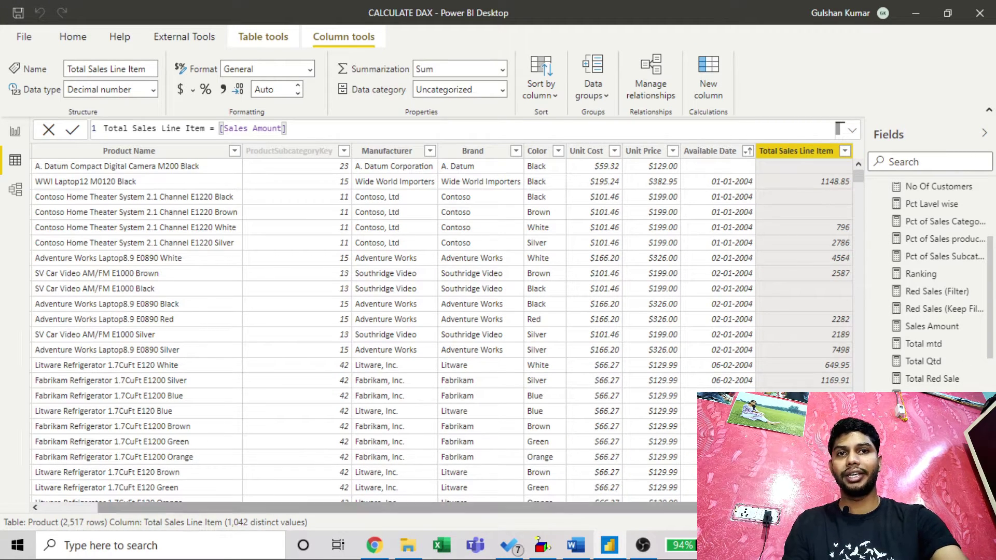
{"action": "scroll", "coordinate": [838, 275], "scroll_direction": "down", "scroll_amount": 20}
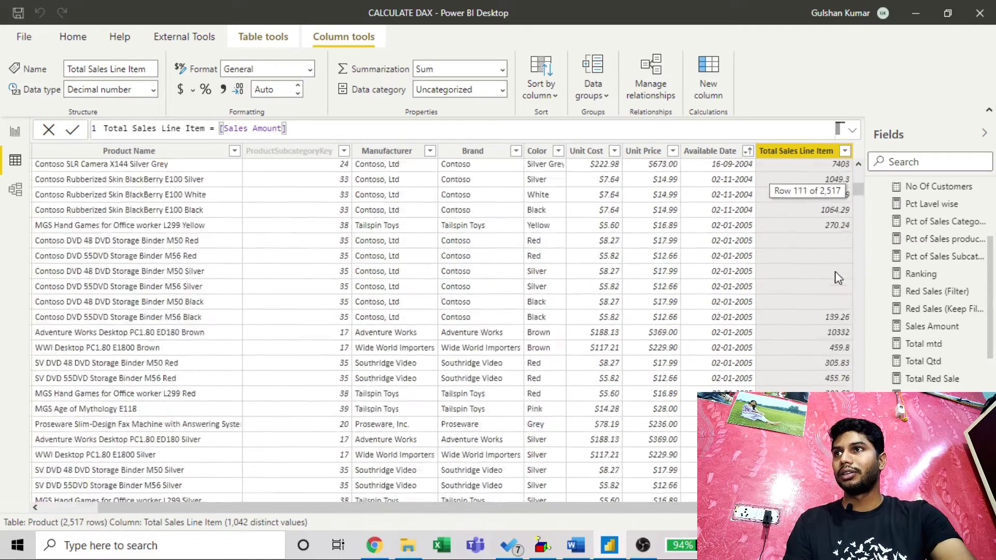
{"action": "scroll", "coordinate": [838, 277], "scroll_direction": "up", "scroll_amount": 20}
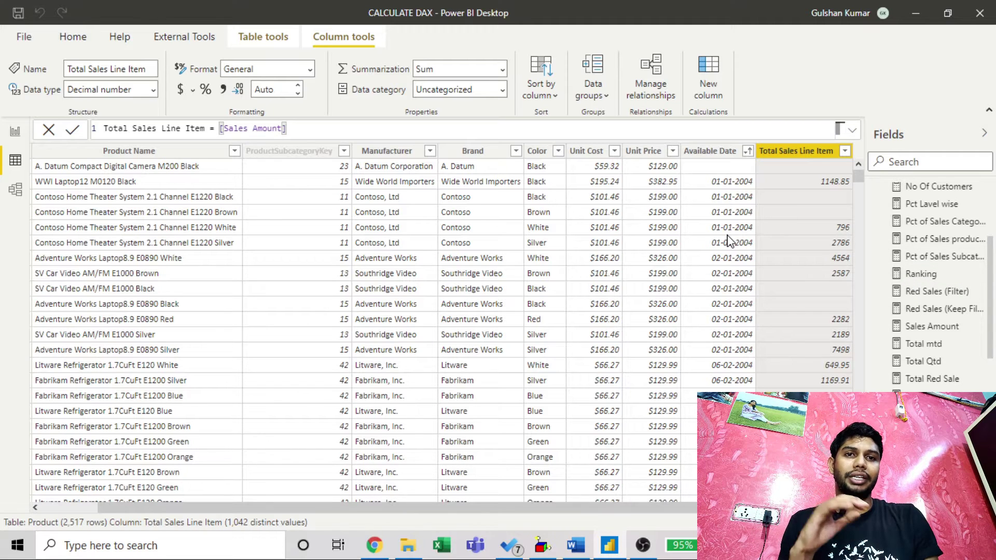
Add another calculated column to the Product table and name it Cumulative Sales
{"action": "left_click", "coordinate": [708, 65]}
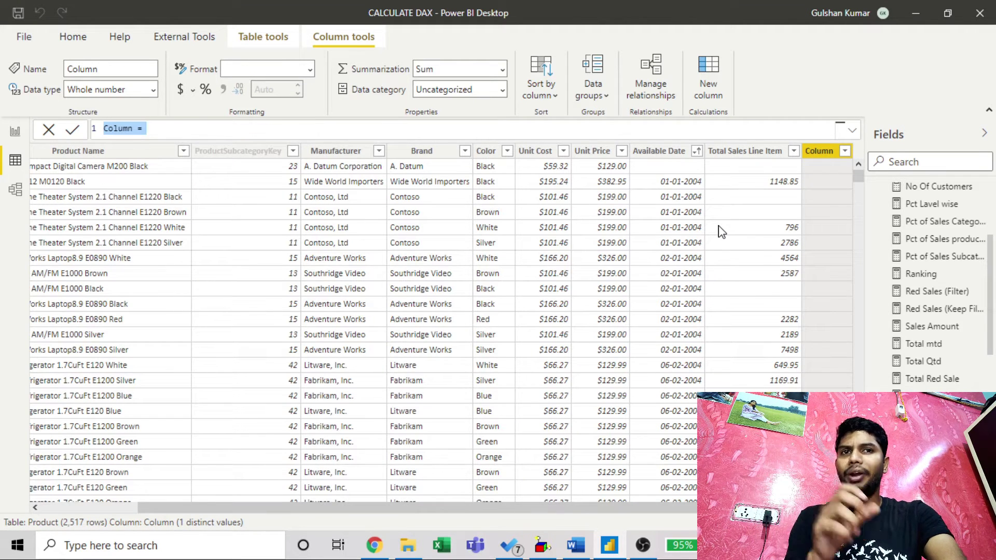
{"action": "key", "text": "Left"}
{"action": "key", "text": "ctrl+shift+Right"}
{"action": "type", "text": "C"}
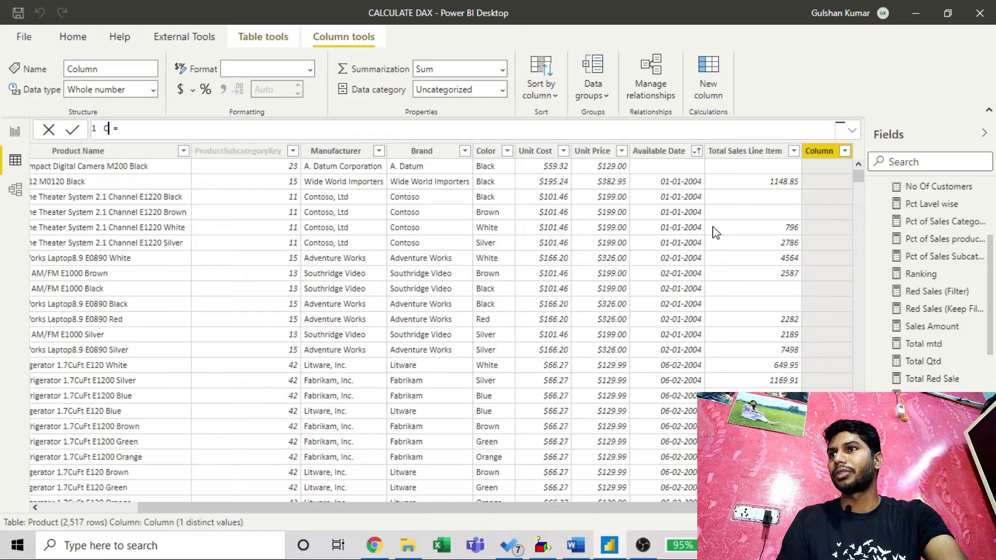
{"action": "type", "text": "um"}
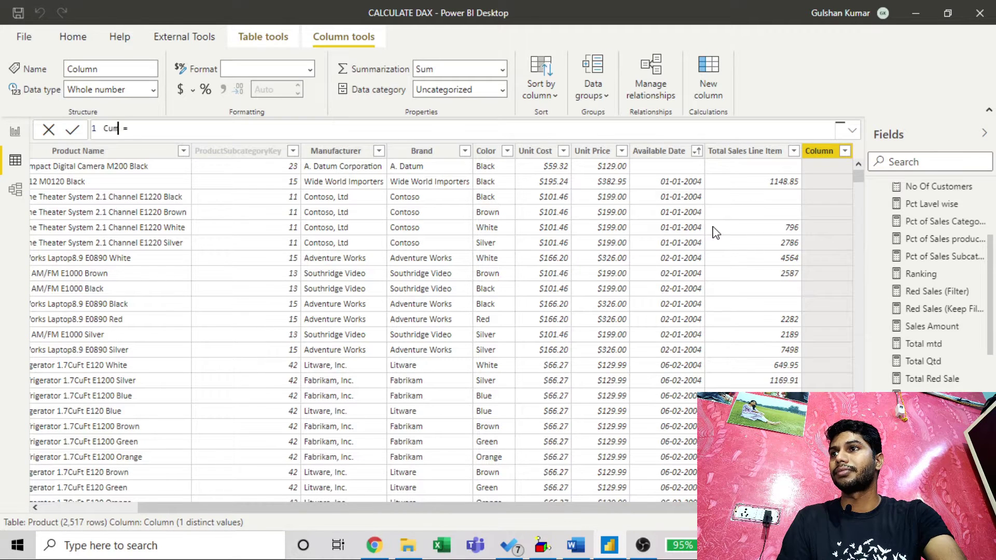
{"action": "type", "text": "ulative "}
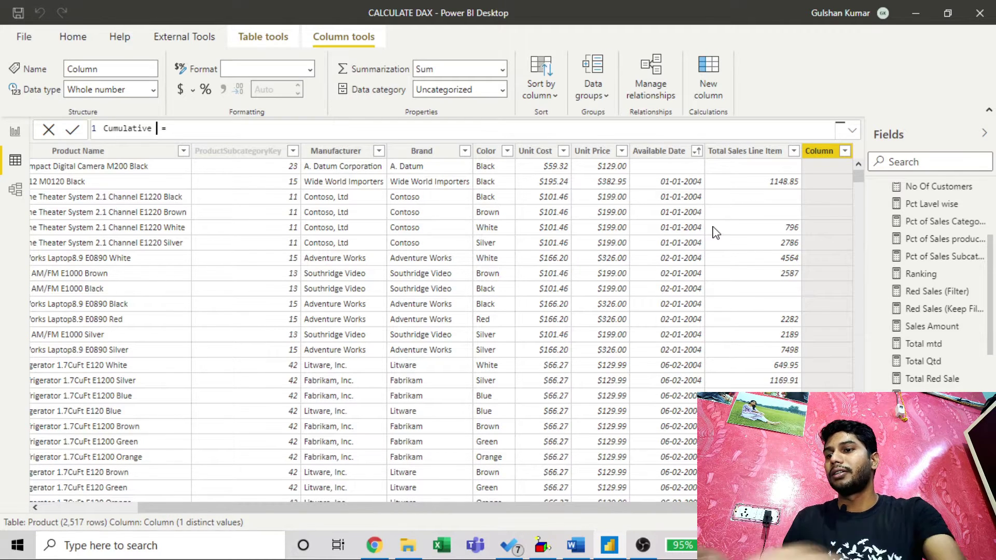
{"action": "type", "text": "Sales"}
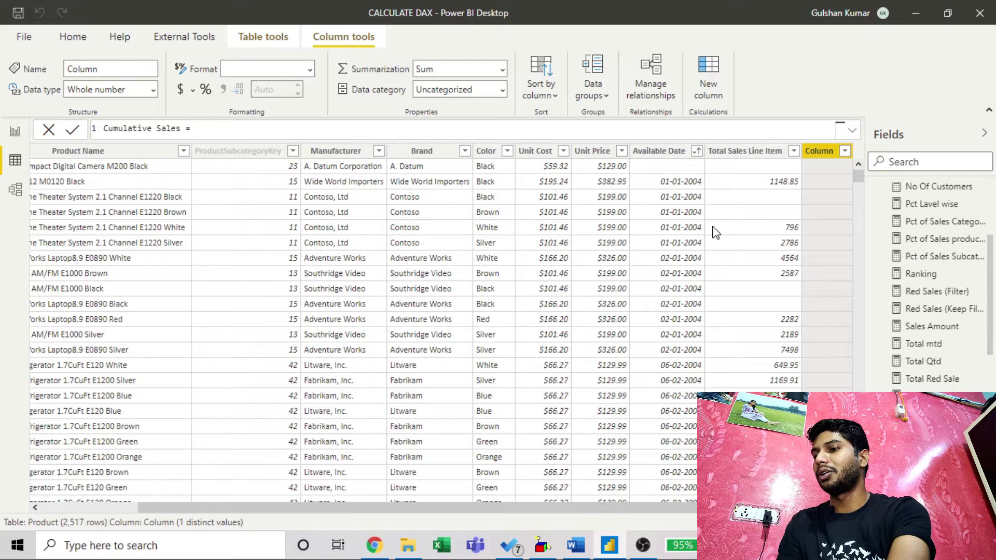
{"action": "key", "text": "Right"}
{"action": "key", "text": "Right"}
{"action": "key", "text": "Right"}
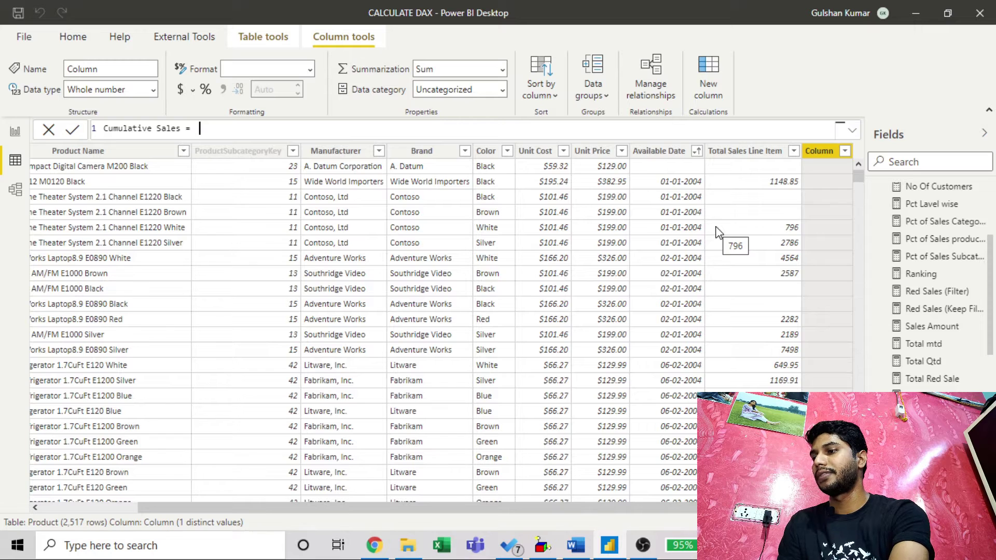
Begin the Cumulative Sales formula with the CALCULATE function, leaving its expression argument empty
{"action": "type", "text": "ca"}
{"action": "key", "text": "Tab"}
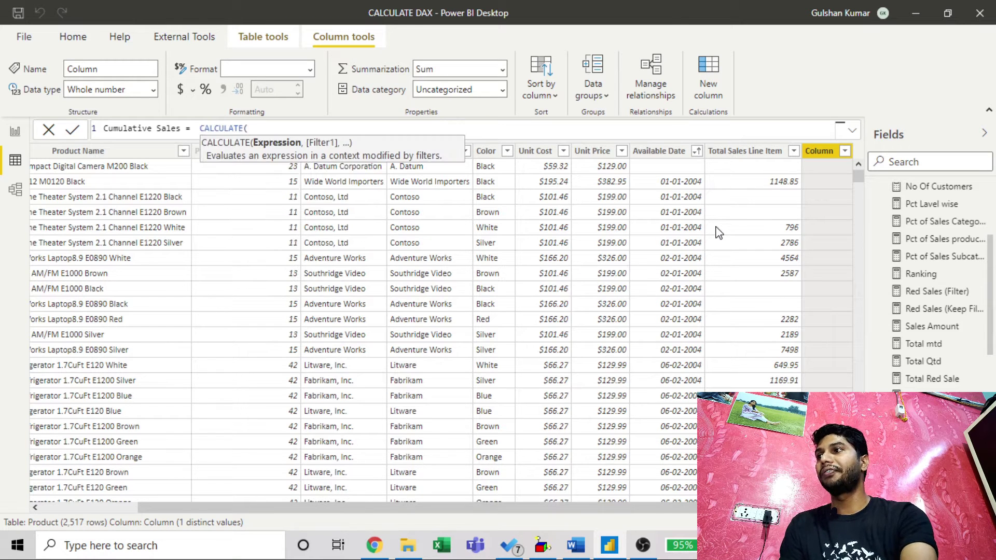
{"action": "type", "text": "["}
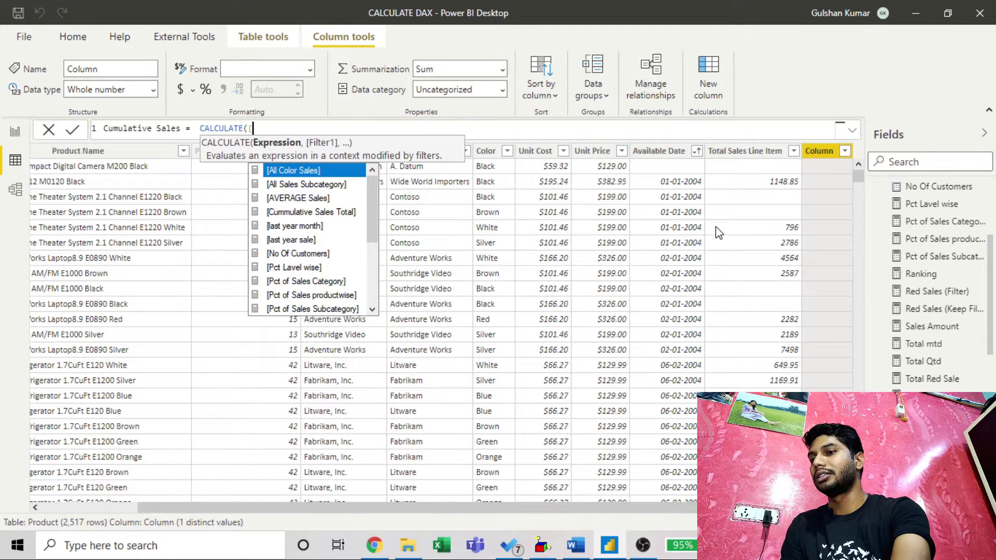
{"action": "key", "text": "BackSpace"}
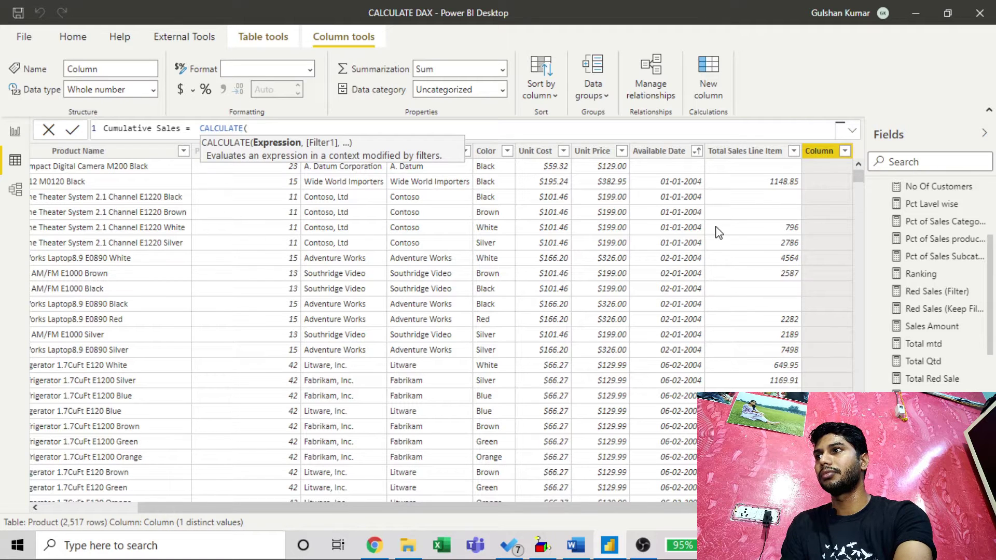
{"action": "type", "text": "'to"}
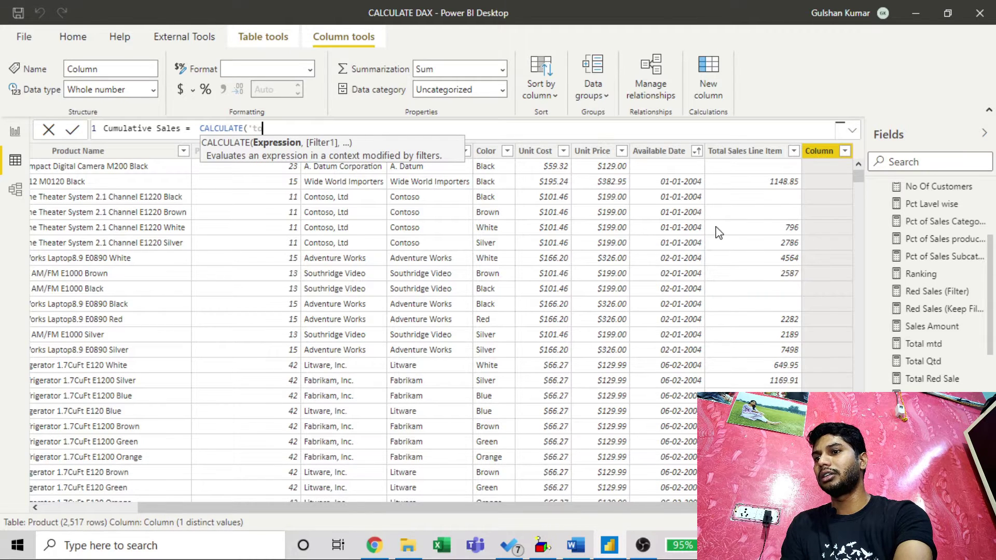
{"action": "key", "text": "BackSpace"}
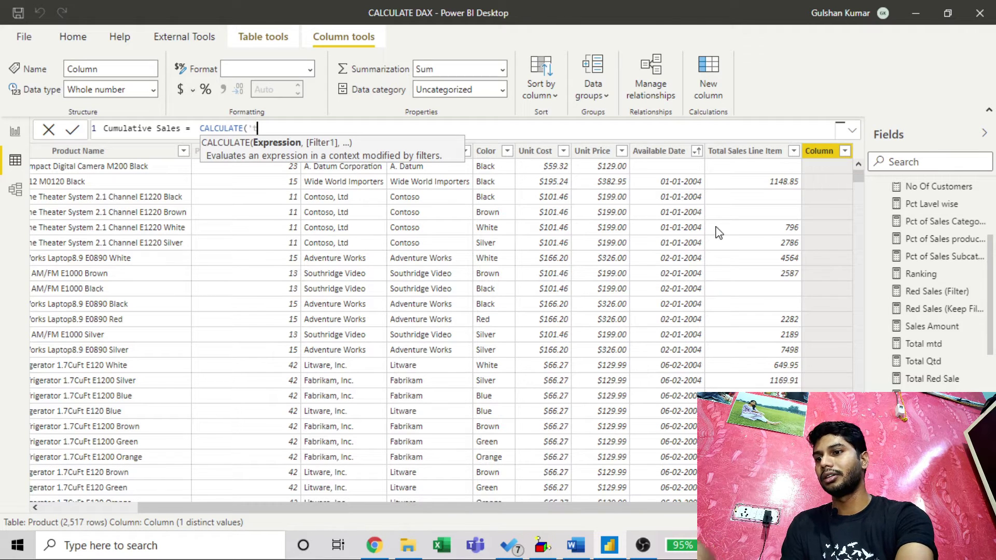
{"action": "key", "text": "BackSpace"}
{"action": "key", "text": "BackSpace"}
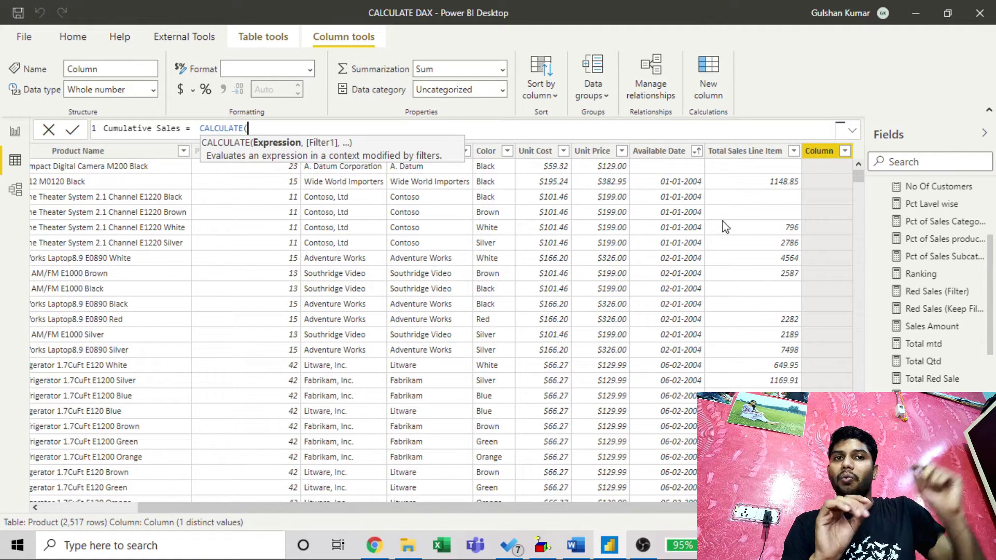
Search the computer for Epic Pen and launch the app for on-screen annotation
{"action": "left_click", "coordinate": [210, 549]}
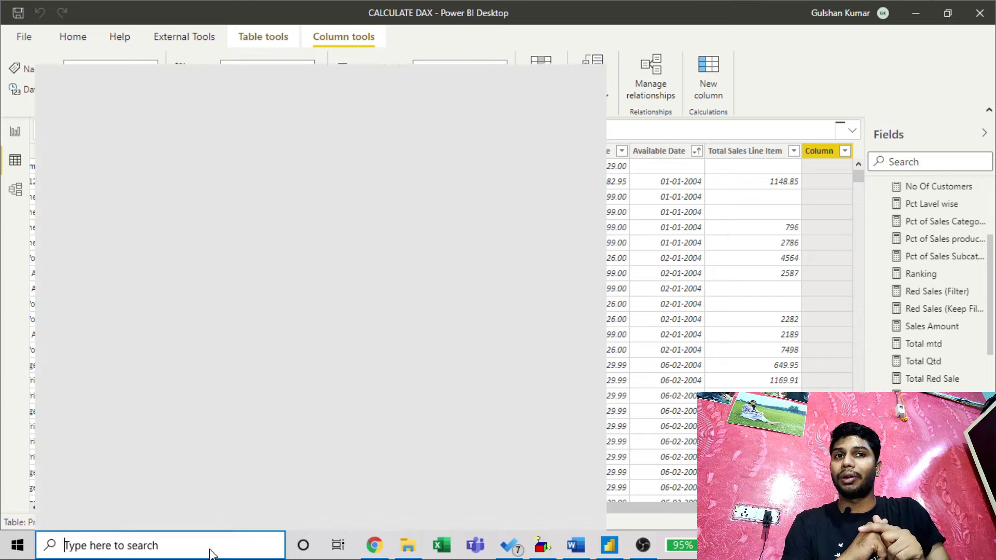
{"action": "type", "text": "epic"}
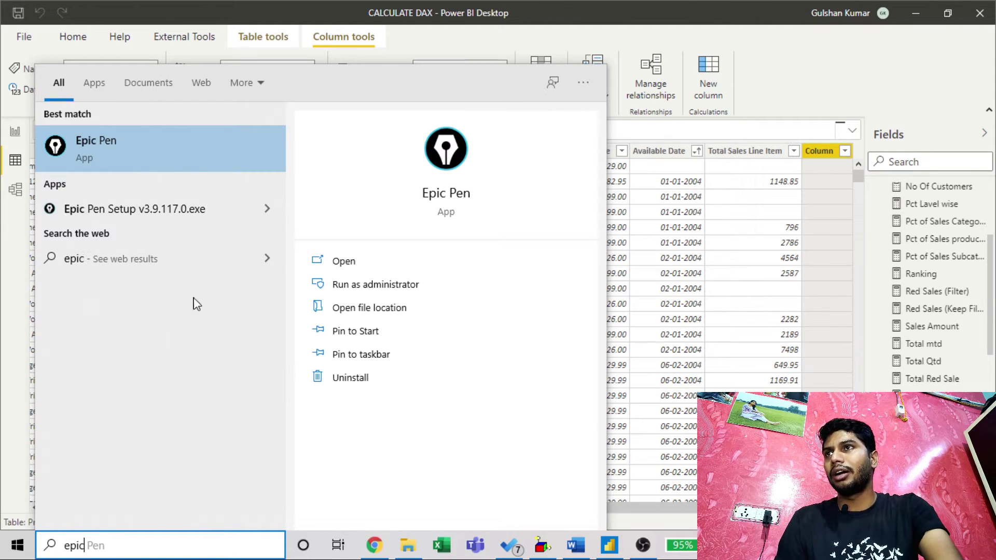
{"action": "left_click", "coordinate": [188, 161]}
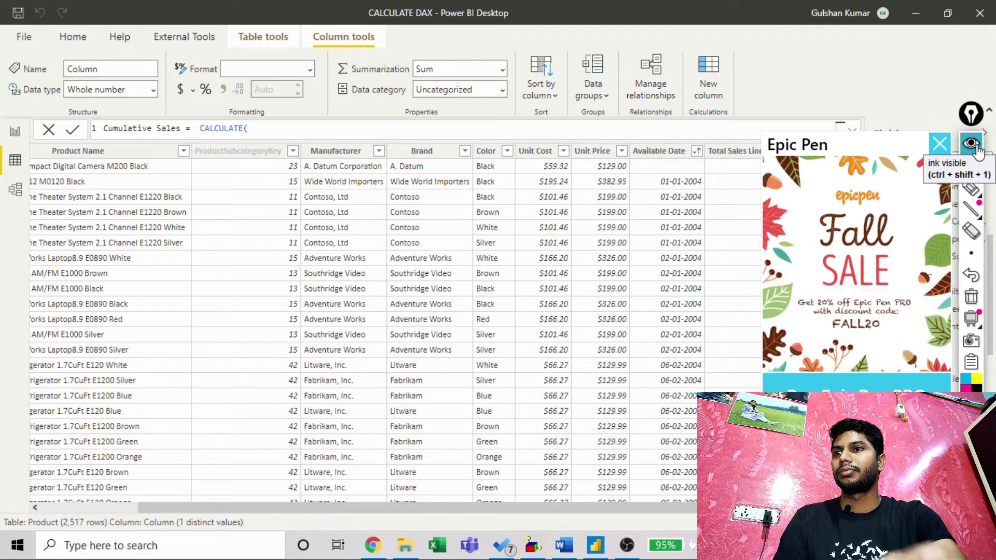
Circle the first Total Sales Line Item value with the pen, mark the cell beside it and hide the ink
{"action": "left_click", "coordinate": [971, 192]}
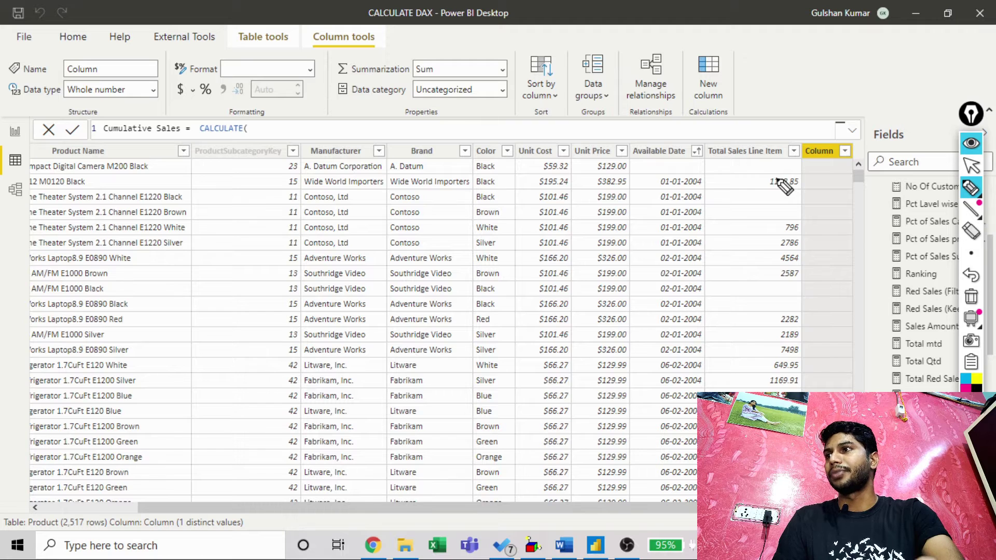
{"action": "left_click_drag", "start_coordinate": [776, 180], "coordinate": [803, 118]}
{"action": "mouse_move", "coordinate": [814, 182]}
{"action": "left_mouse_down"}
{"action": "mouse_move", "coordinate": [830, 183]}
{"action": "mouse_move", "coordinate": [758, 174]}
{"action": "mouse_move", "coordinate": [785, 192]}
{"action": "mouse_move", "coordinate": [799, 174]}
{"action": "left_mouse_up"}
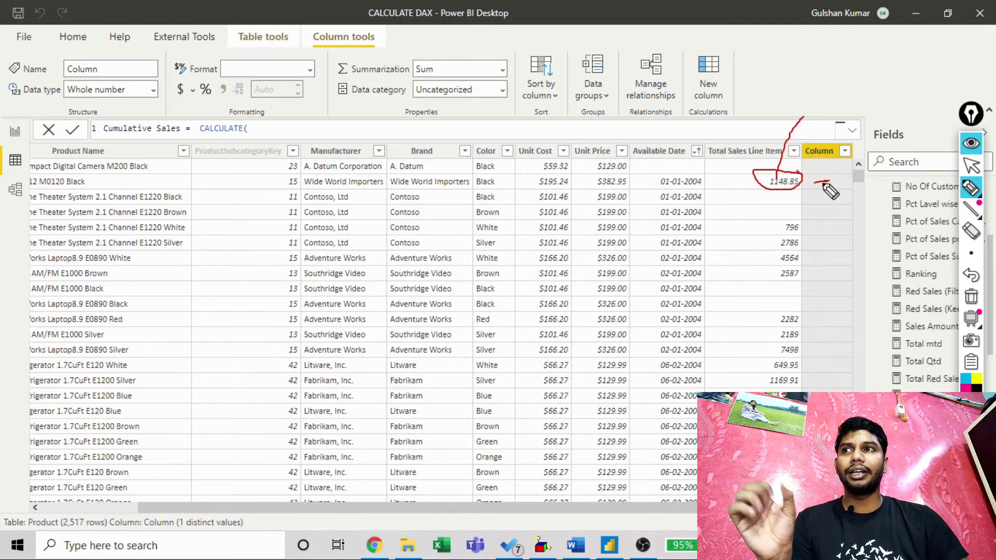
{"action": "left_click", "coordinate": [971, 143]}
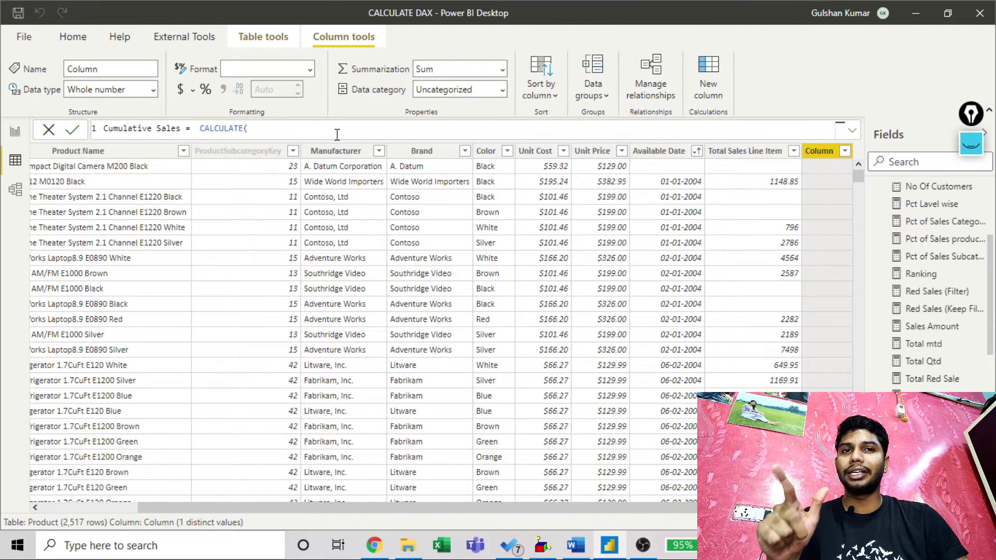
Replace the CALCULATE function in the Cumulative Sales formula with SUMX and open its arguments
{"action": "key", "text": "BackSpace"}
{"action": "key", "text": "BackSpace"}
{"action": "key", "text": "BackSpace"}
{"action": "key", "text": "BackSpace"}
{"action": "key", "text": "BackSpace"}
{"action": "key", "text": "BackSpace"}
{"action": "key", "text": "BackSpace"}
{"action": "key", "text": "BackSpace"}
{"action": "key", "text": "BackSpace"}
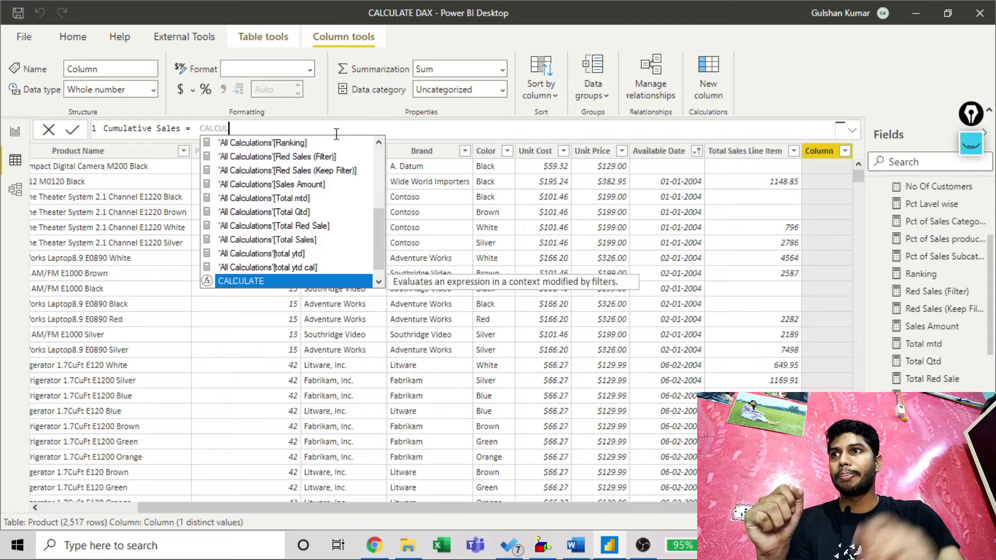
{"action": "key", "text": "BackSpace"}
{"action": "type", "text": "SUMX"}
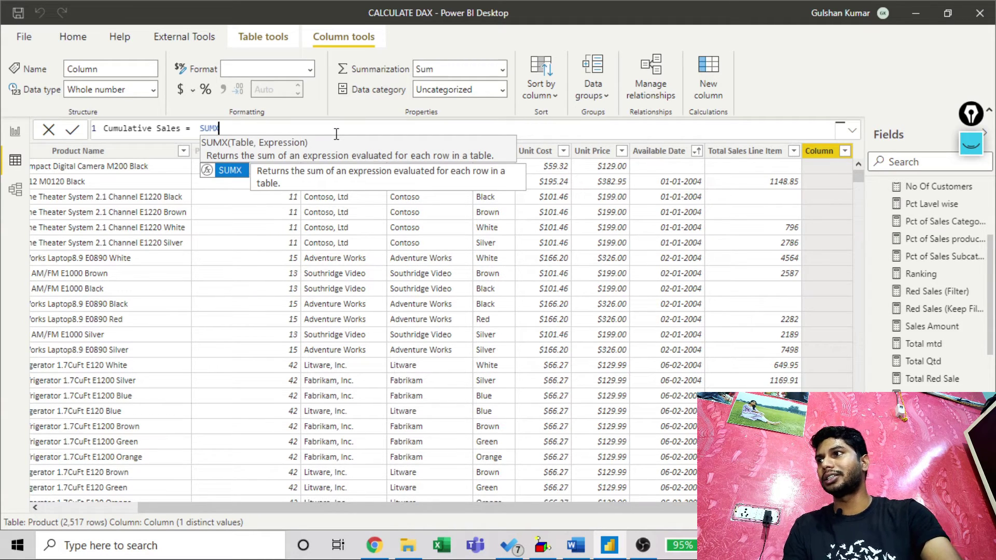
{"action": "type", "text": "("}
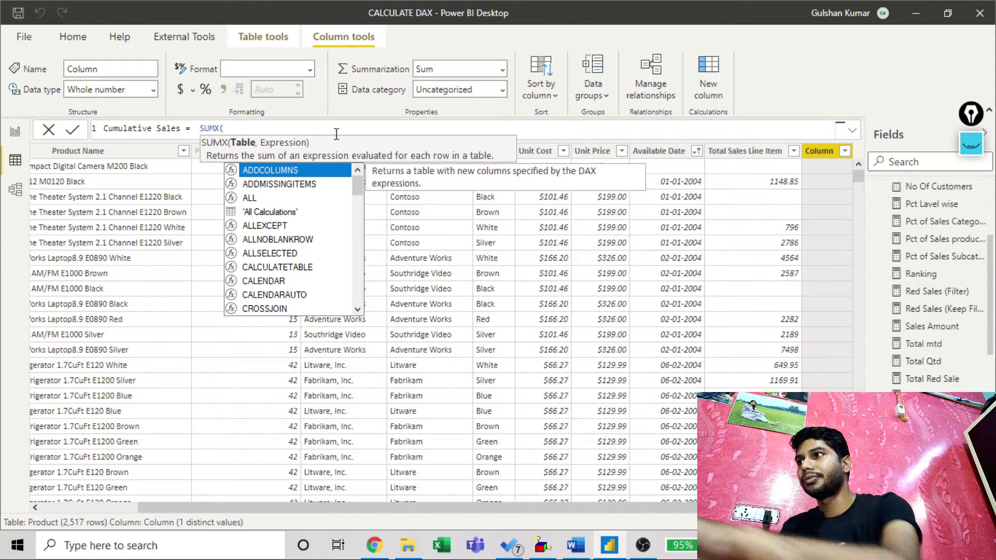
Give SUMX the 'Sales' table and the 'Product'[Total Sales Line Item] expression, commit the formula and look through the column's rows
{"action": "type", "text": "'Sales'"}
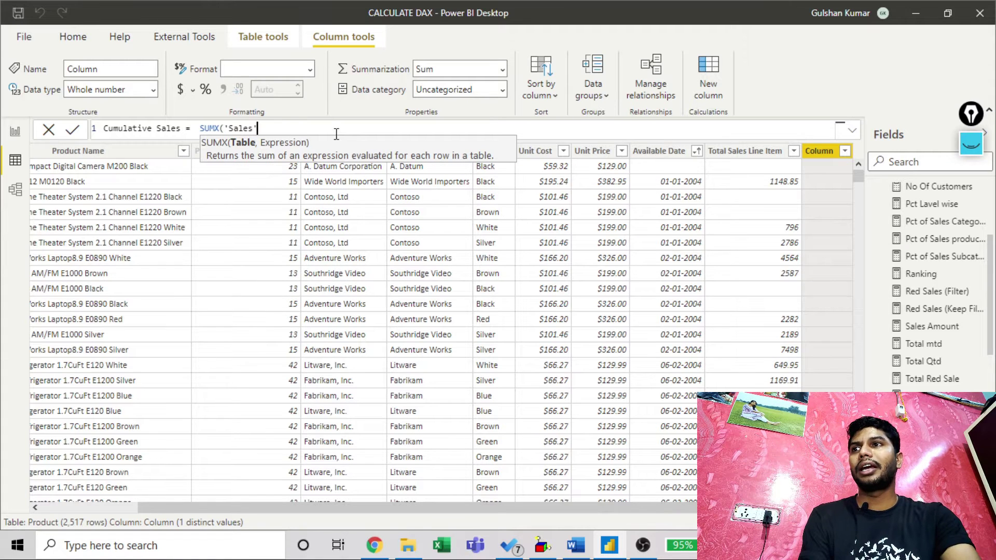
{"action": "type", "text": ","}
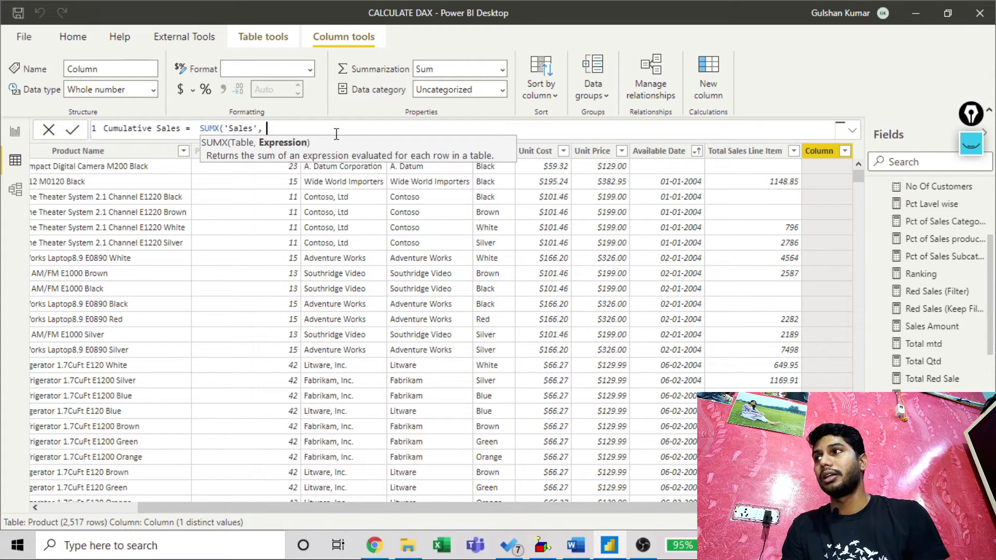
{"action": "type", "text": "'to"}
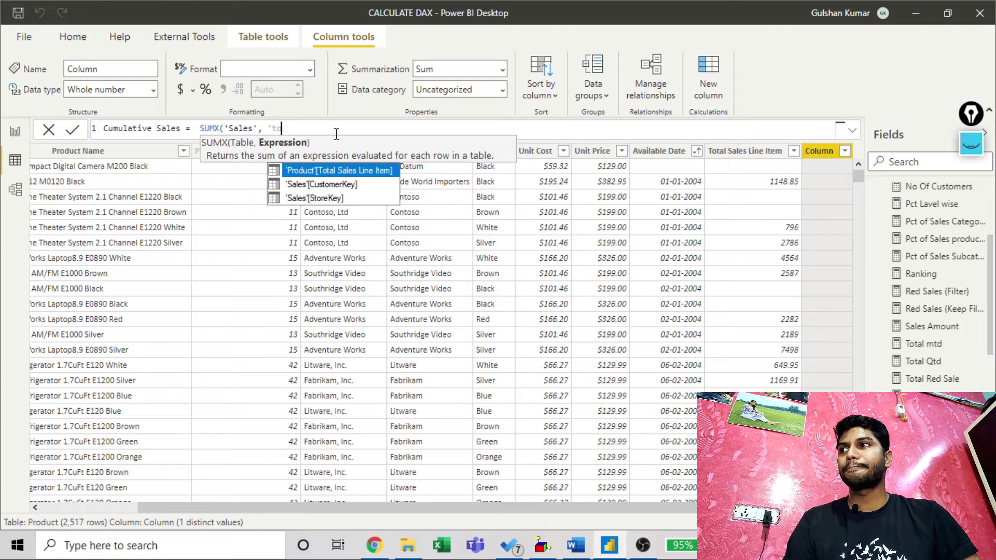
{"action": "key", "text": "Tab"}
{"action": "type", "text": ")"}
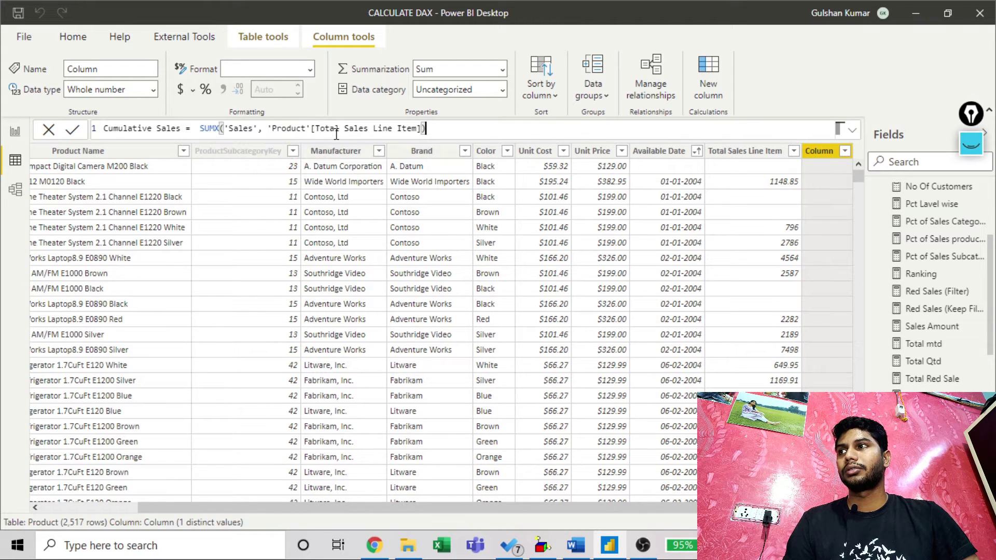
{"action": "left_click", "coordinate": [74, 130]}
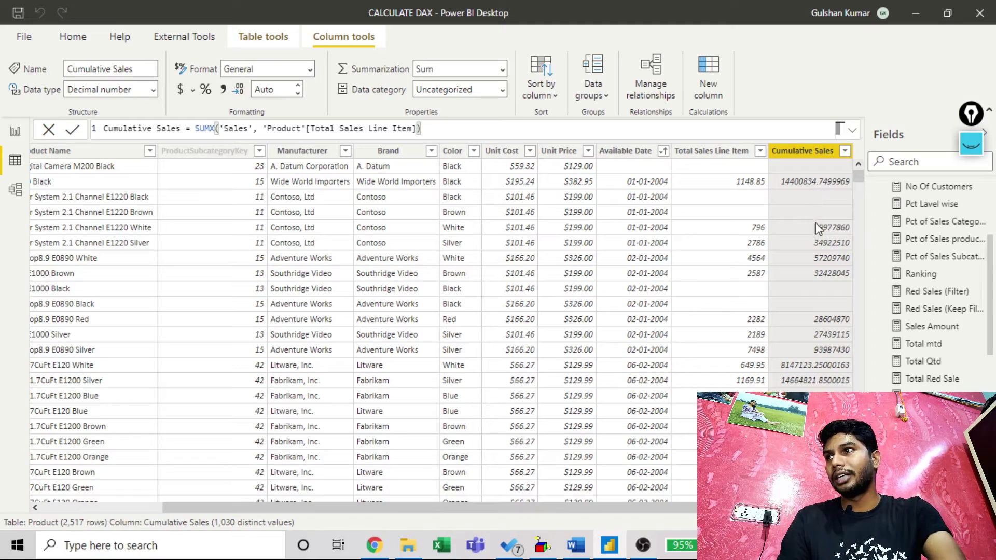
{"action": "scroll", "coordinate": [813, 265], "scroll_direction": "down", "scroll_amount": 3}
{"action": "scroll", "coordinate": [813, 264], "scroll_direction": "down", "scroll_amount": 10}
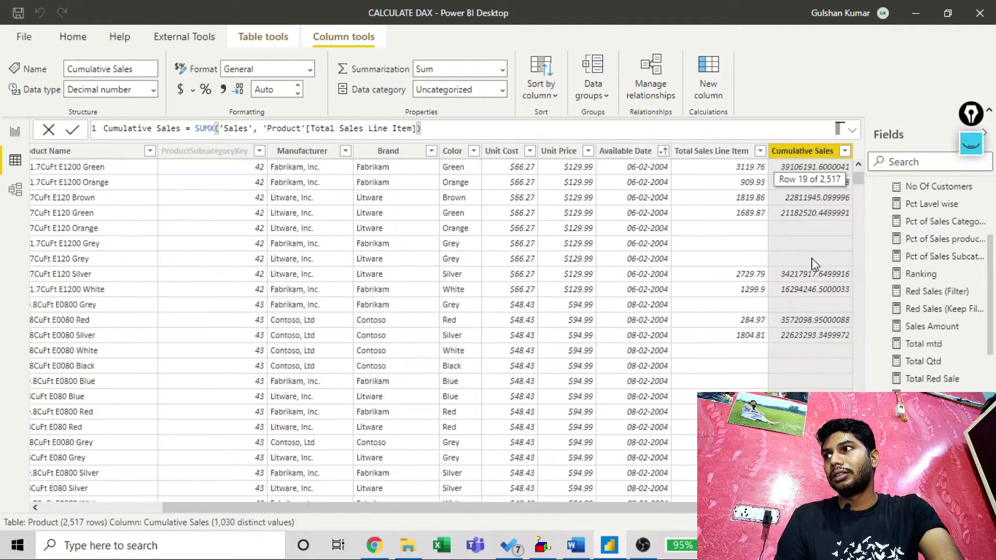
{"action": "scroll", "coordinate": [814, 264], "scroll_direction": "down", "scroll_amount": 1}
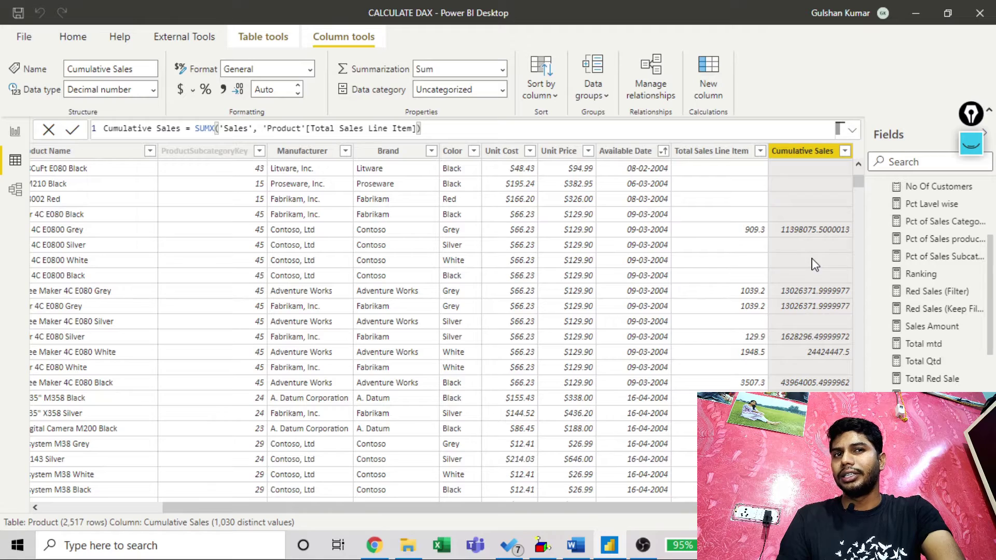
{"action": "left_click", "coordinate": [642, 545]}
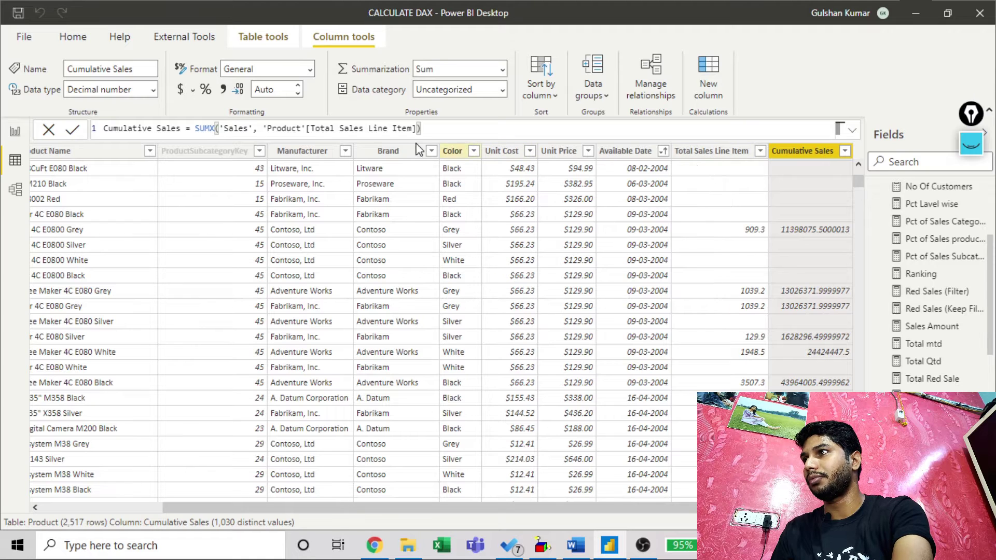
Change the SUMX table argument in the Cumulative Sales formula to 'Product' and commit the formula
{"action": "double_click", "coordinate": [241, 128]}
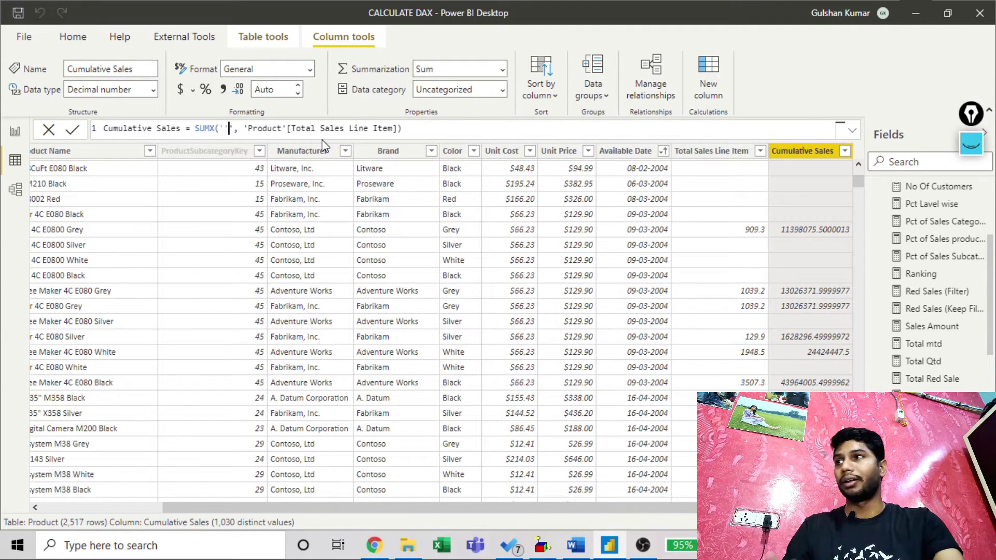
{"action": "type", "text": "'"}
{"action": "key", "text": "BackSpace"}
{"action": "key", "text": "BackSpace"}
{"action": "key", "text": "BackSpace"}
{"action": "key", "text": "BackSpace"}
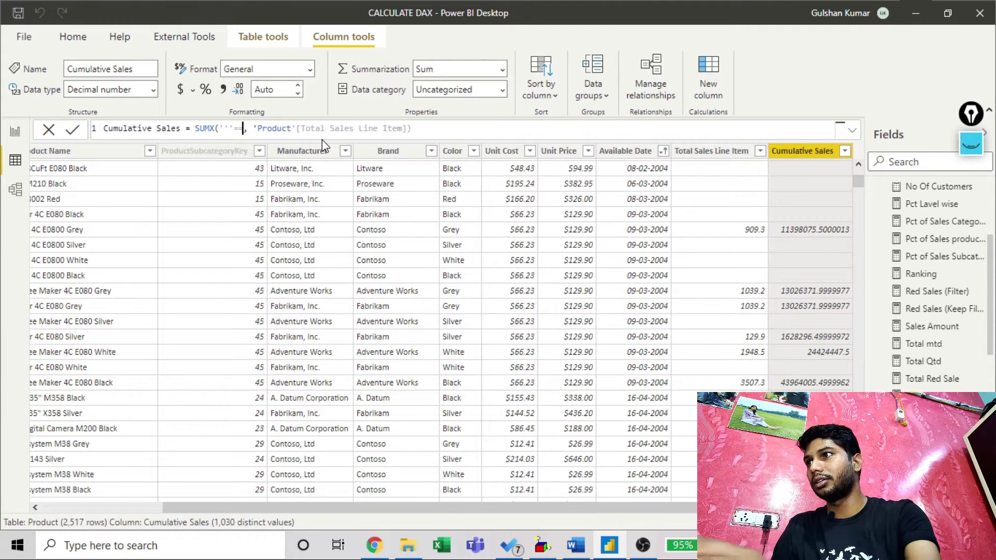
{"action": "type", "text": "'P"}
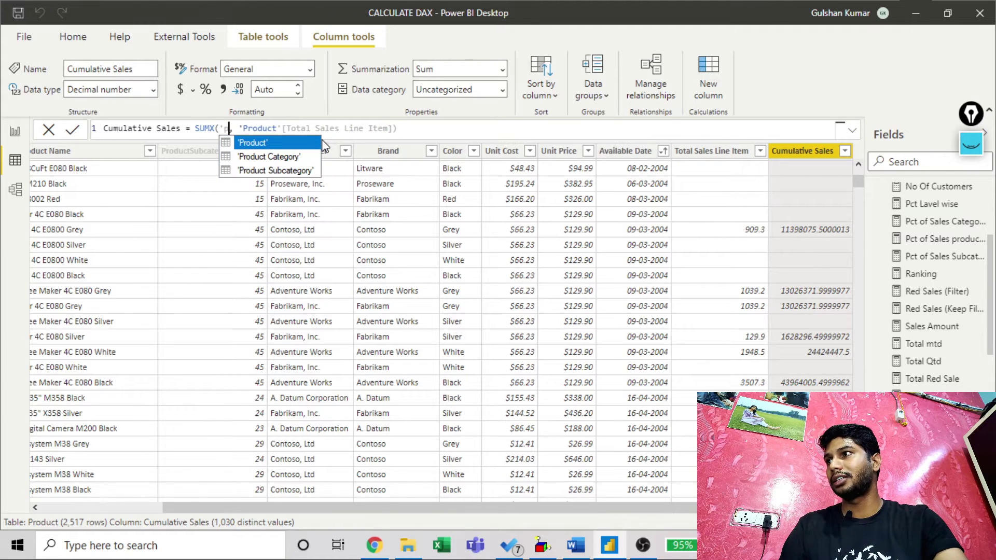
{"action": "key", "text": "Tab"}
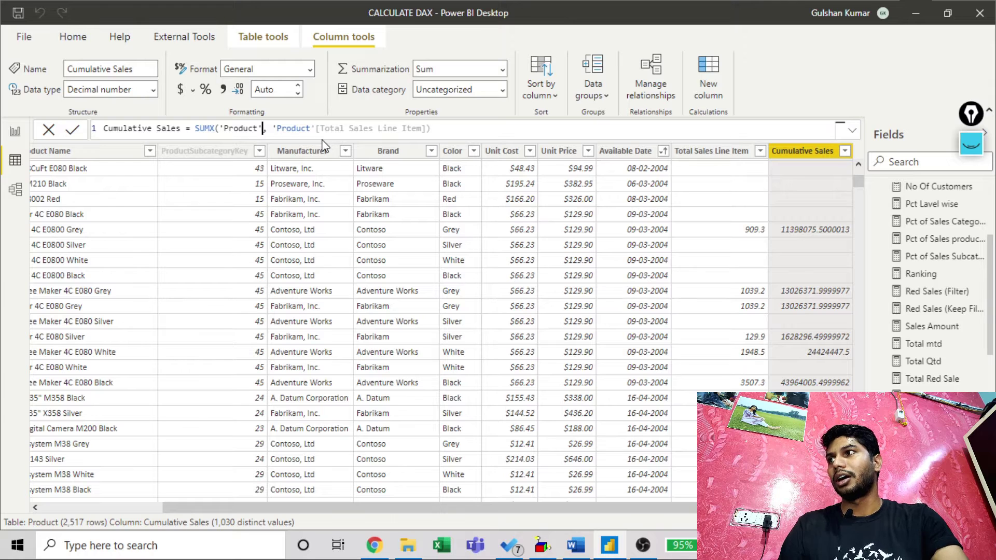
{"action": "left_click", "coordinate": [462, 122]}
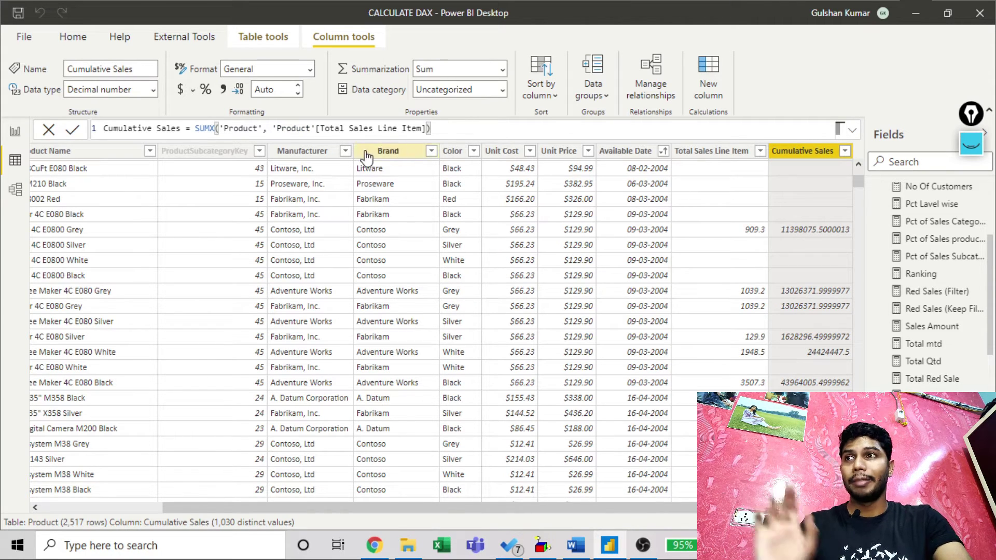
{"action": "left_click", "coordinate": [73, 130]}
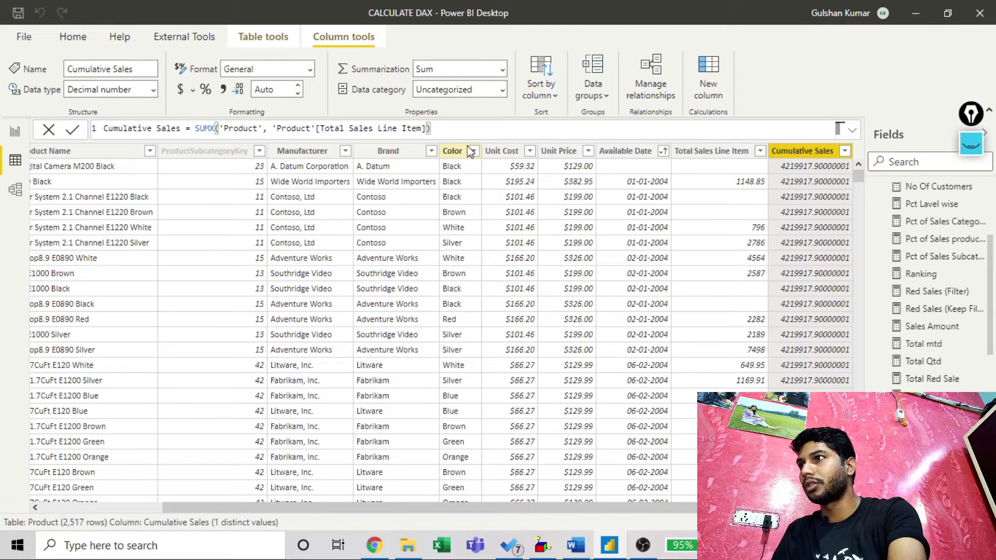
Wrap the 'Product' table argument of SUMX in a FILTER function, ready for its filter expression
{"action": "type", "text": "FILTER"}
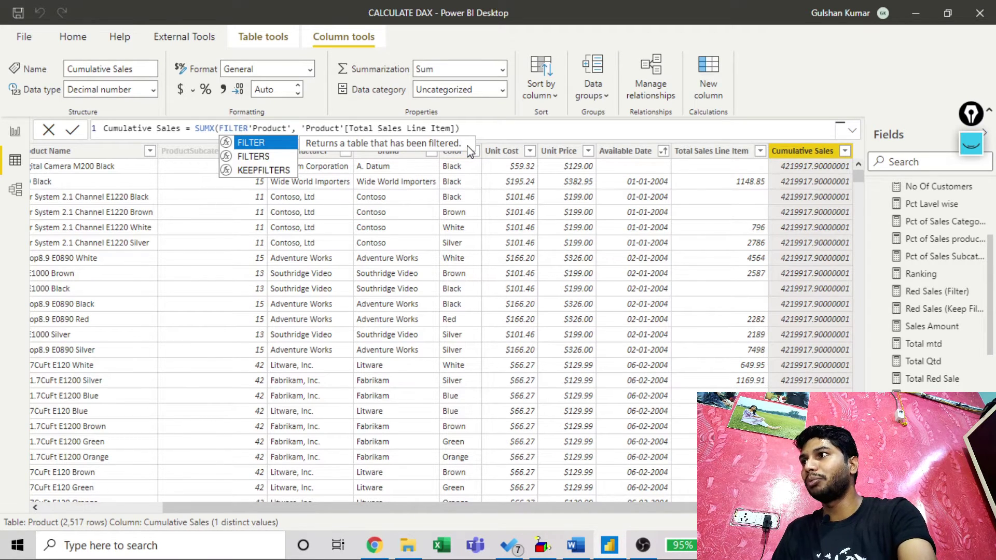
{"action": "type", "text": "("}
{"action": "left_click", "coordinate": [297, 128]}
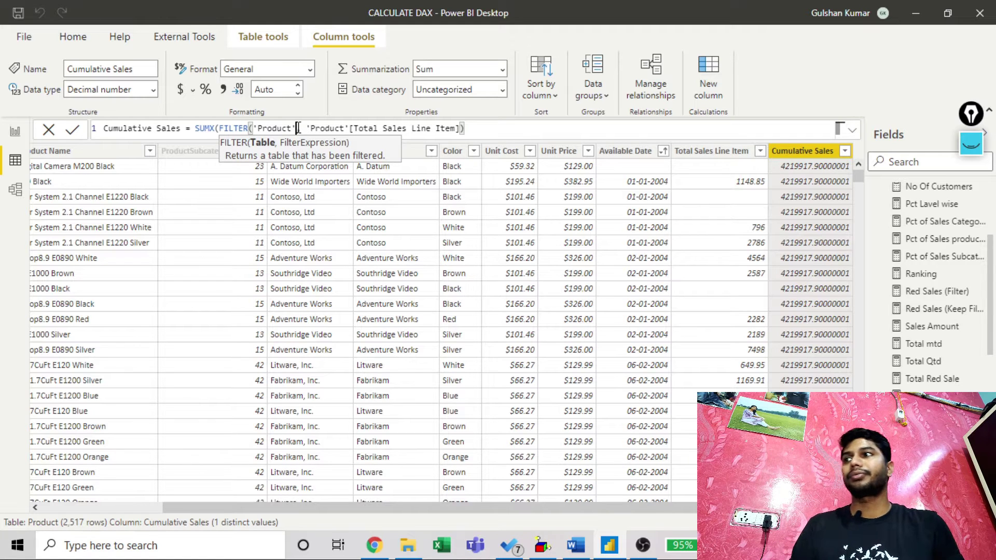
{"action": "type", "text": ","}
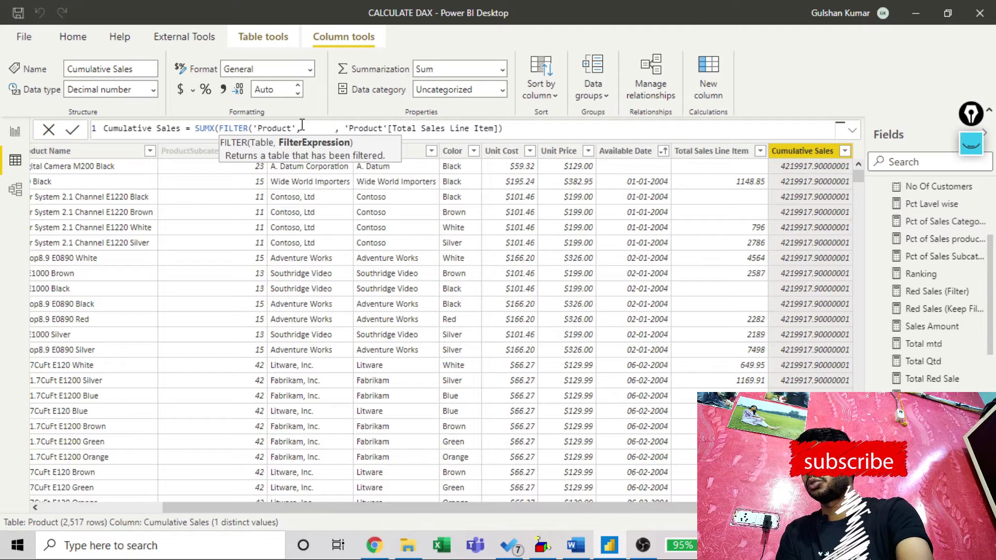
Set the filter expression to 'Product'[Total Sales Line Item] >= 'Product'[Total Sales Line Item] and close the FILTER function
{"action": "type", "text": "'f"}
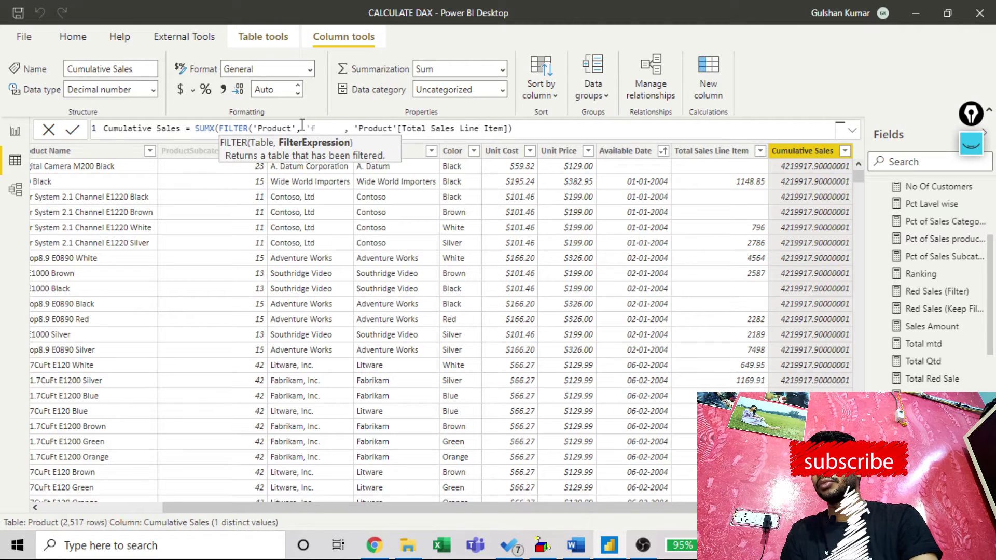
{"action": "key", "text": "BackSpace"}
{"action": "key", "text": "BackSpace"}
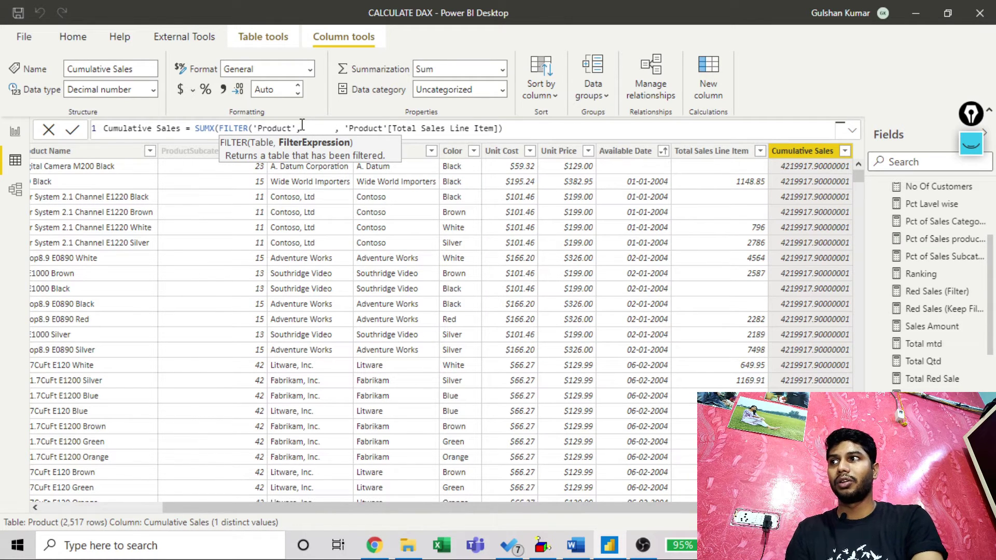
{"action": "type", "text": "'t"}
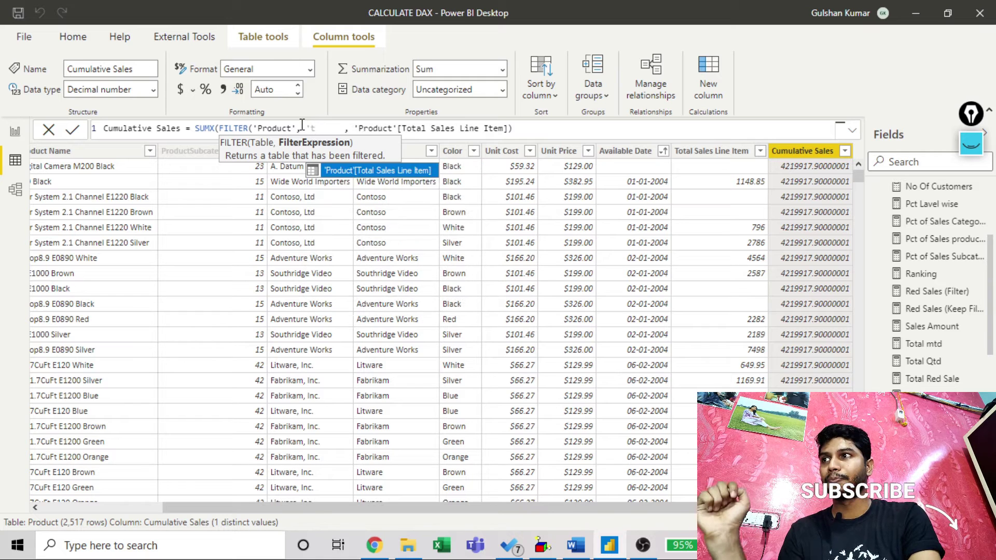
{"action": "key", "text": "Tab"}
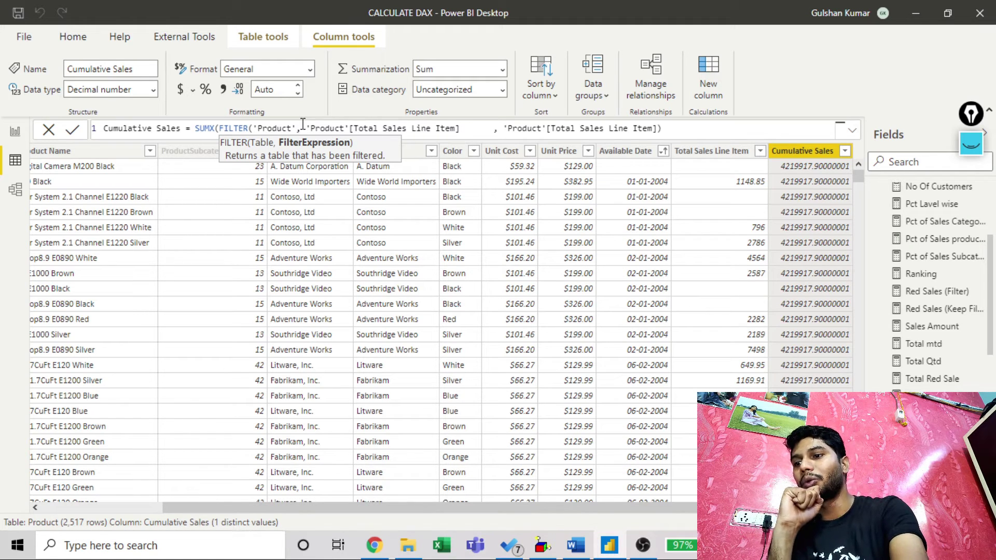
{"action": "type", "text": "<"}
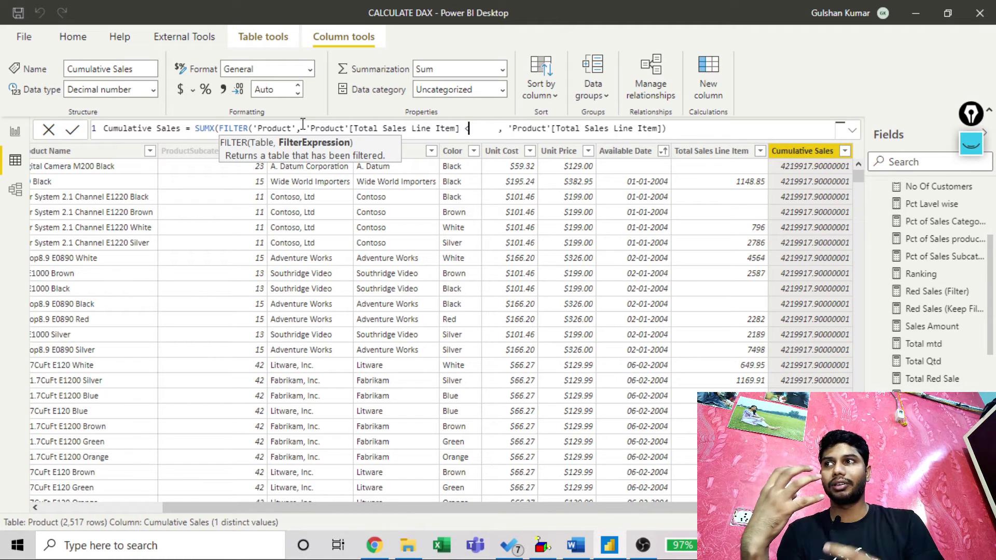
{"action": "key", "text": "BackSpace"}
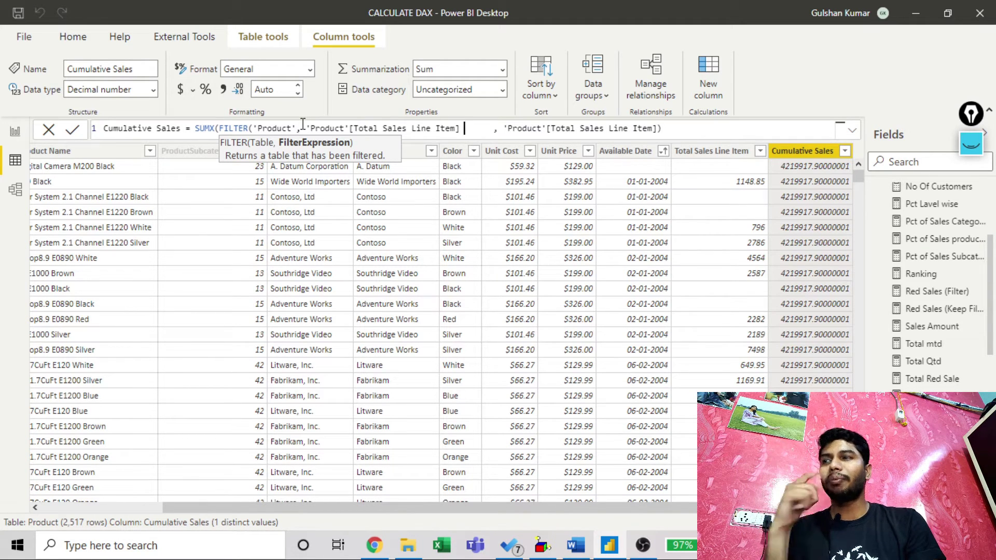
{"action": "type", "text": ">="}
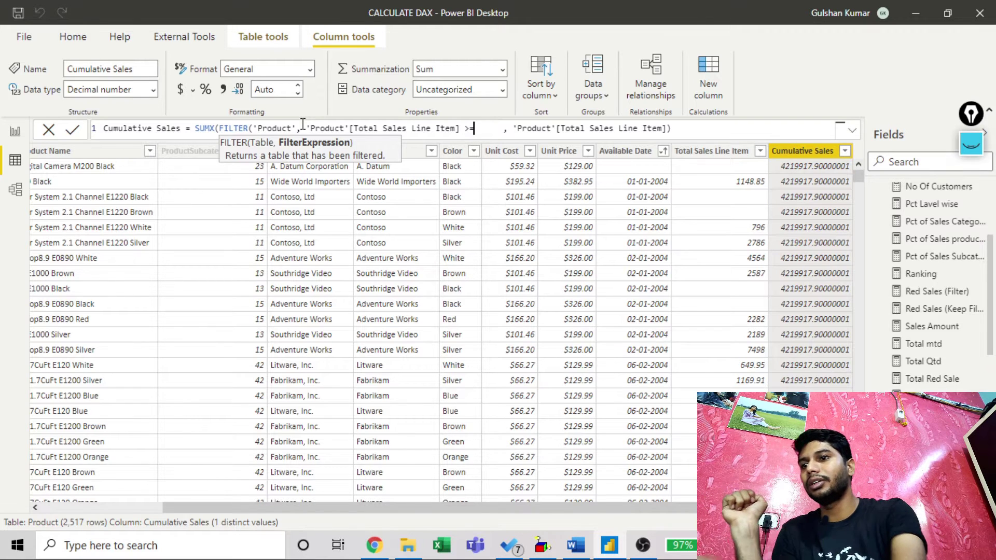
{"action": "left_click_drag", "start_coordinate": [306, 128], "coordinate": [460, 128]}
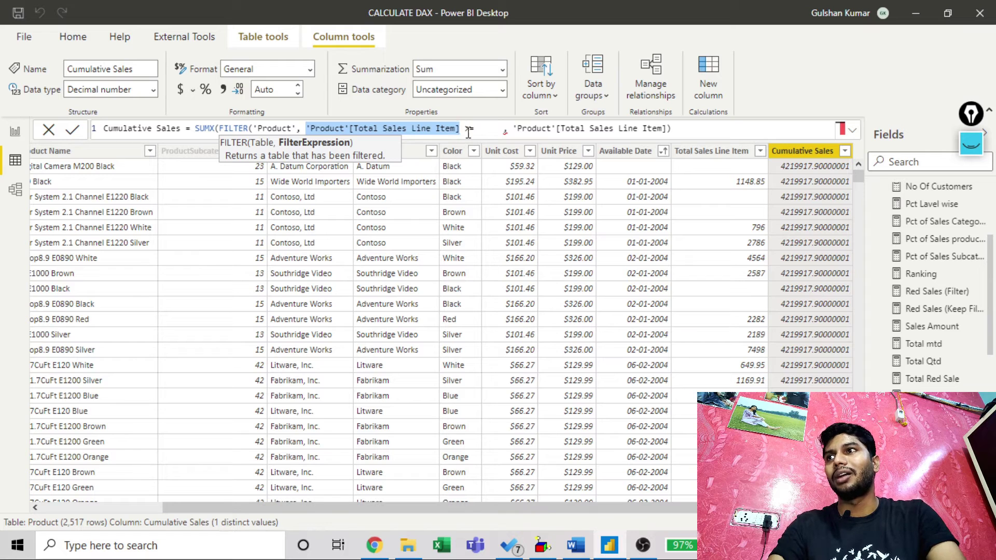
{"action": "left_click", "coordinate": [480, 130]}
{"action": "type", "text": "'Product'[Total Sales Line Item])"}
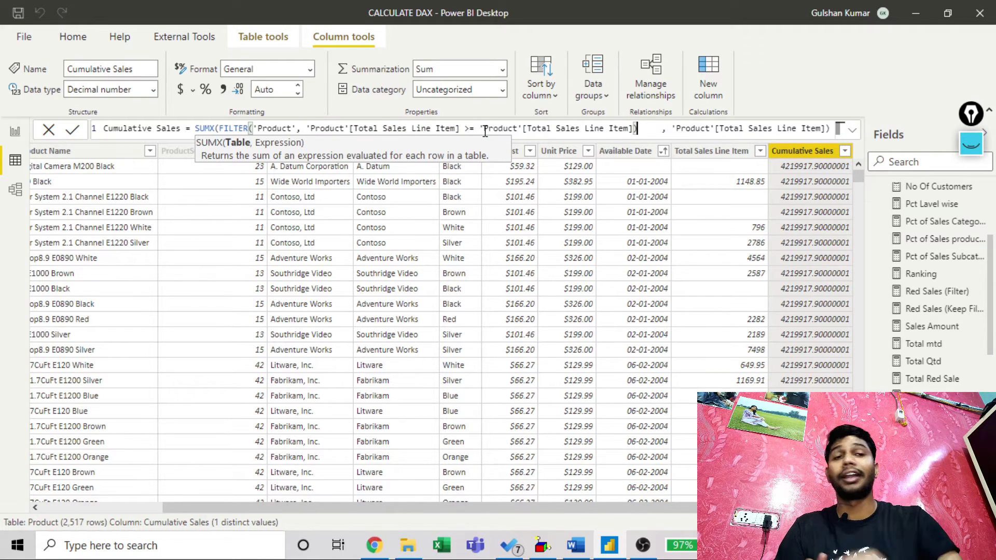
Remove the extra spaces after the FILTER function and commit the Cumulative Sales formula
{"action": "left_click", "coordinate": [662, 128]}
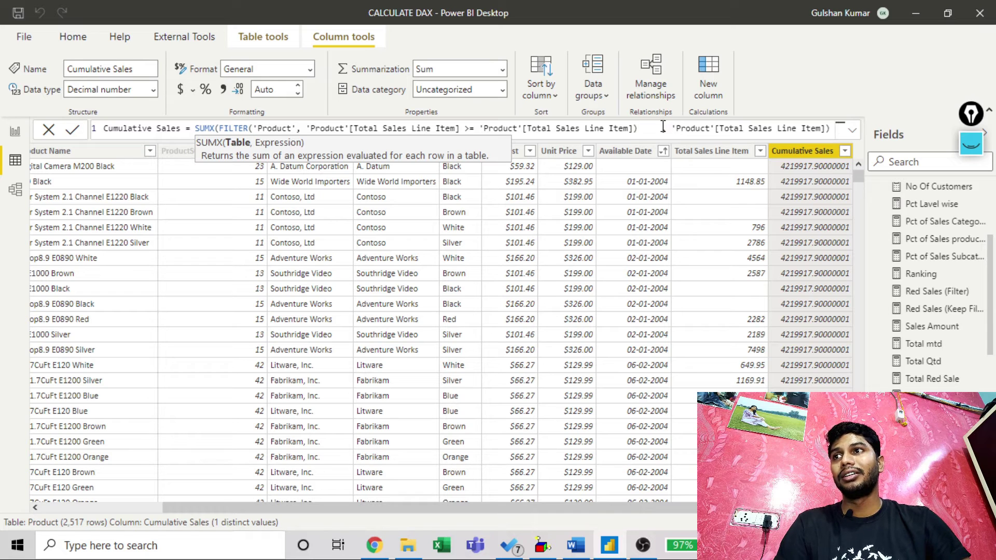
{"action": "key", "text": "BackSpace"}
{"action": "key", "text": "BackSpace"}
{"action": "key", "text": "BackSpace"}
{"action": "key", "text": "BackSpace"}
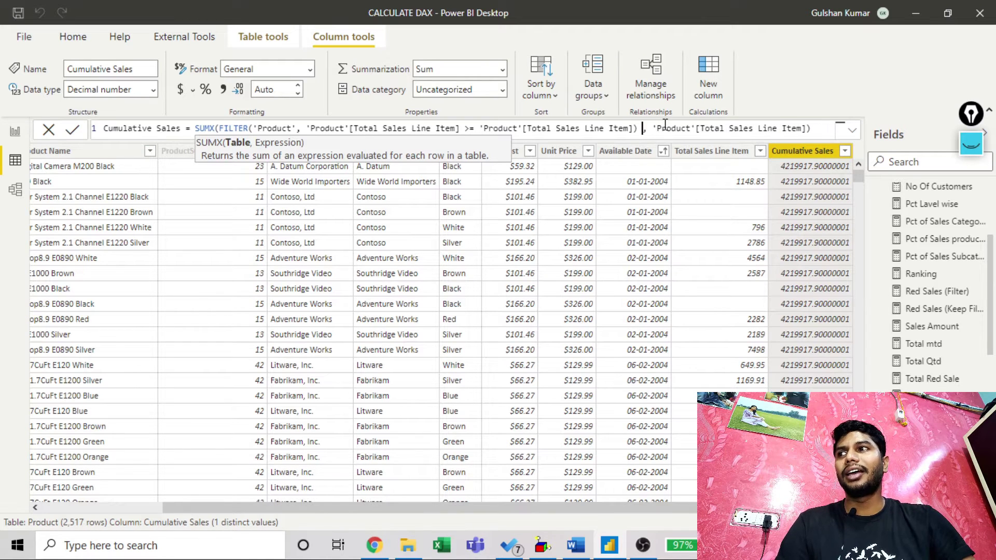
{"action": "left_click", "coordinate": [73, 134]}
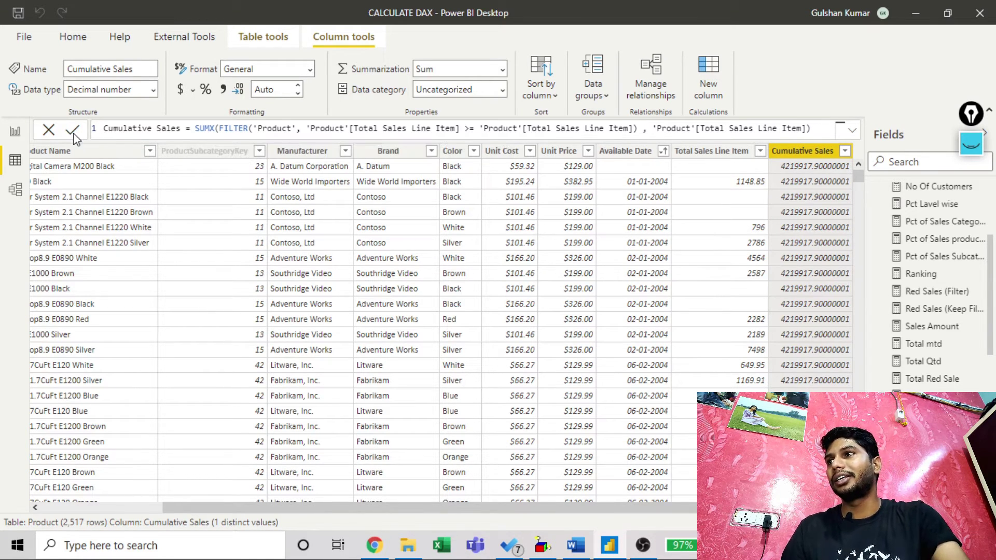
Enlarge the formula text and expand the formula bar to show the whole Cumulative Sales formula
{"action": "left_click", "coordinate": [74, 131]}
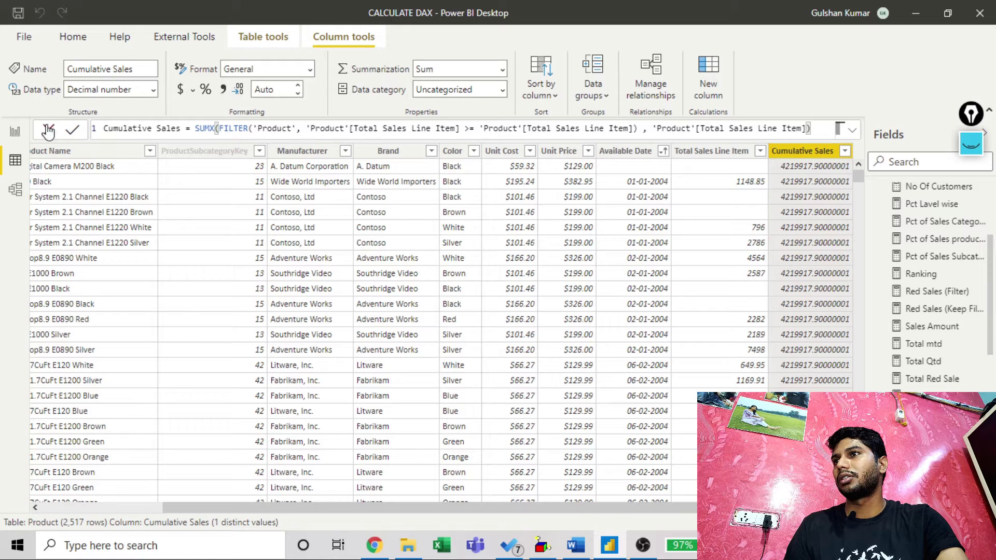
{"action": "left_click", "coordinate": [470, 127]}
{"action": "scroll", "coordinate": [470, 127], "scroll_direction": "up", "scroll_amount": 4}
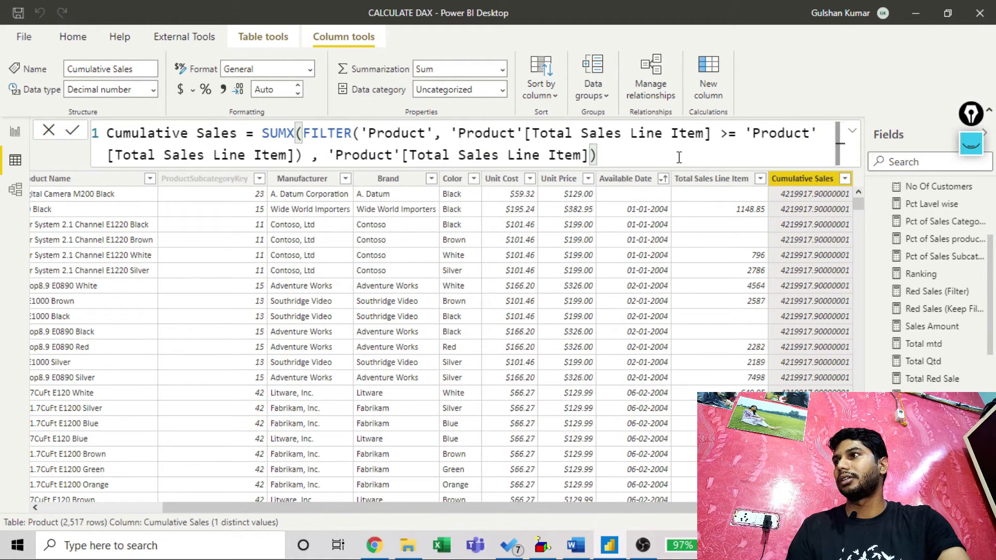
{"action": "left_click", "coordinate": [853, 132]}
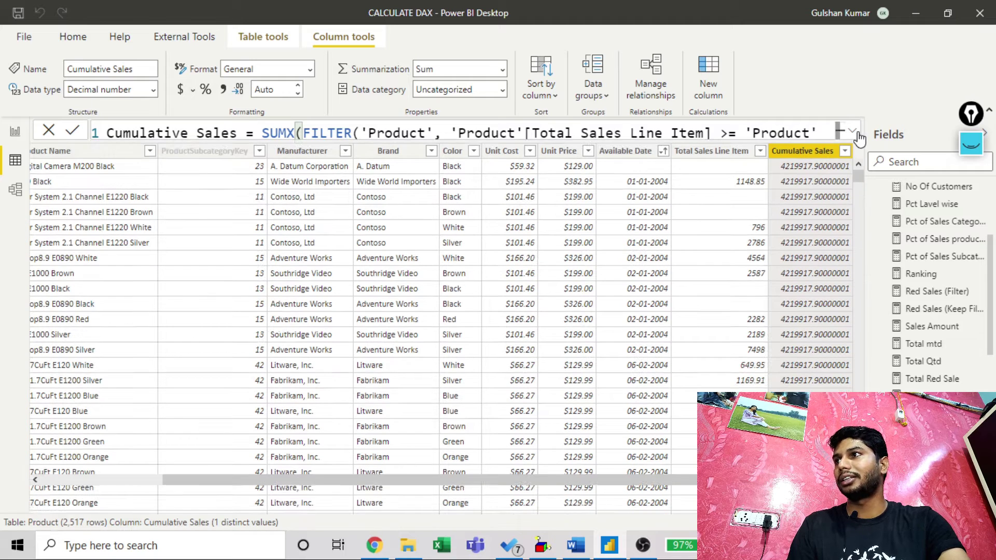
{"action": "left_click", "coordinate": [854, 132]}
Copy the entire Cumulative Sales formula and launch DAX Studio from Power BI Desktop
{"action": "left_click_drag", "start_coordinate": [659, 157], "coordinate": [107, 133]}
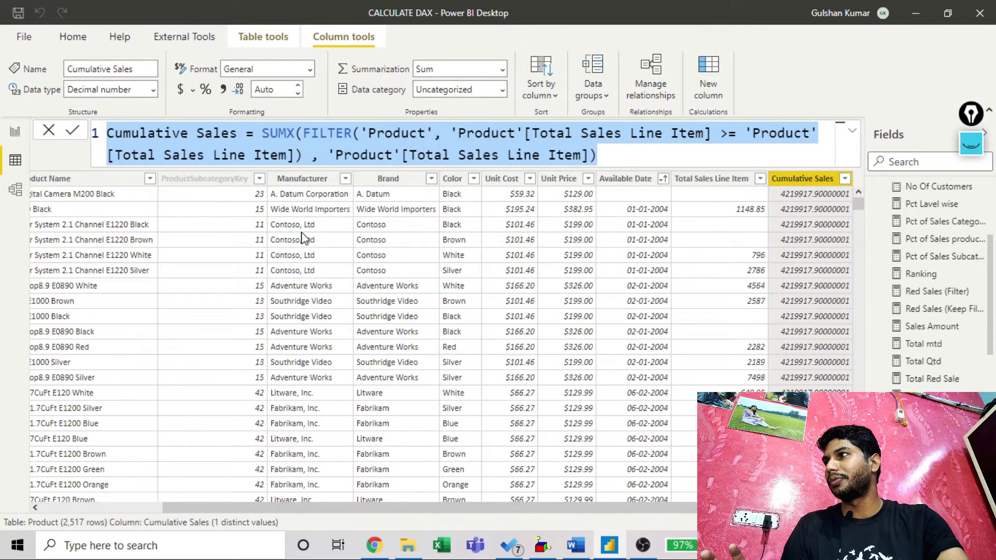
{"action": "left_click", "coordinate": [264, 37]}
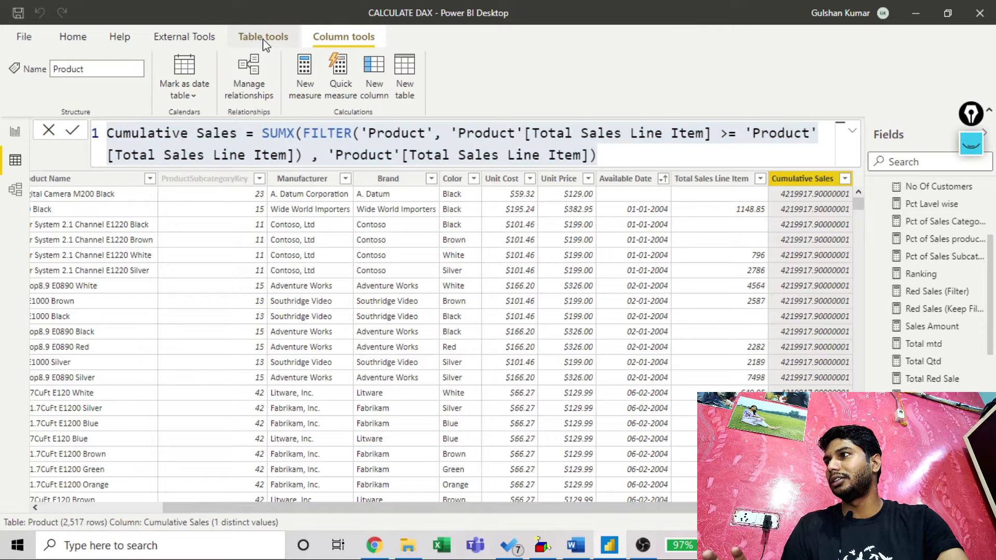
{"action": "left_click", "coordinate": [344, 37]}
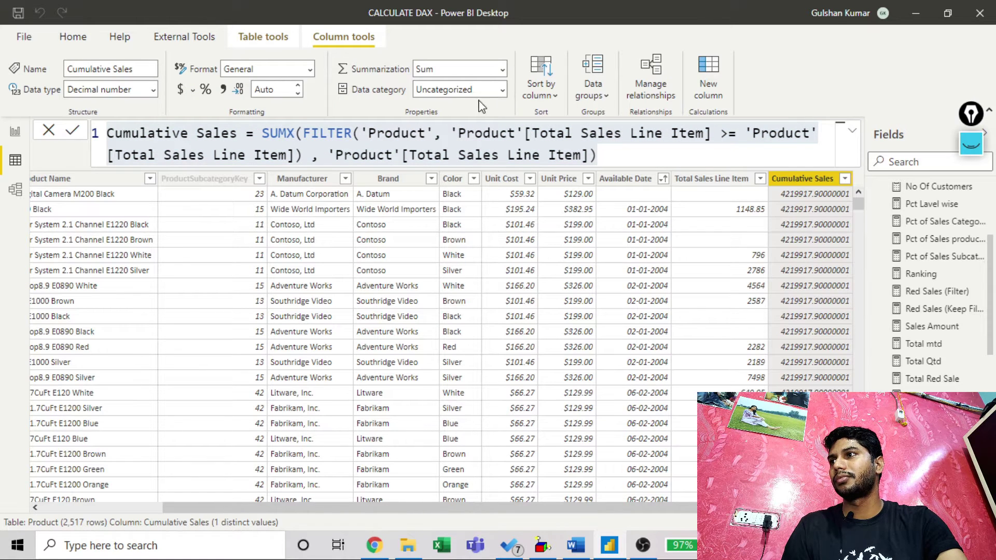
{"action": "left_click", "coordinate": [188, 42]}
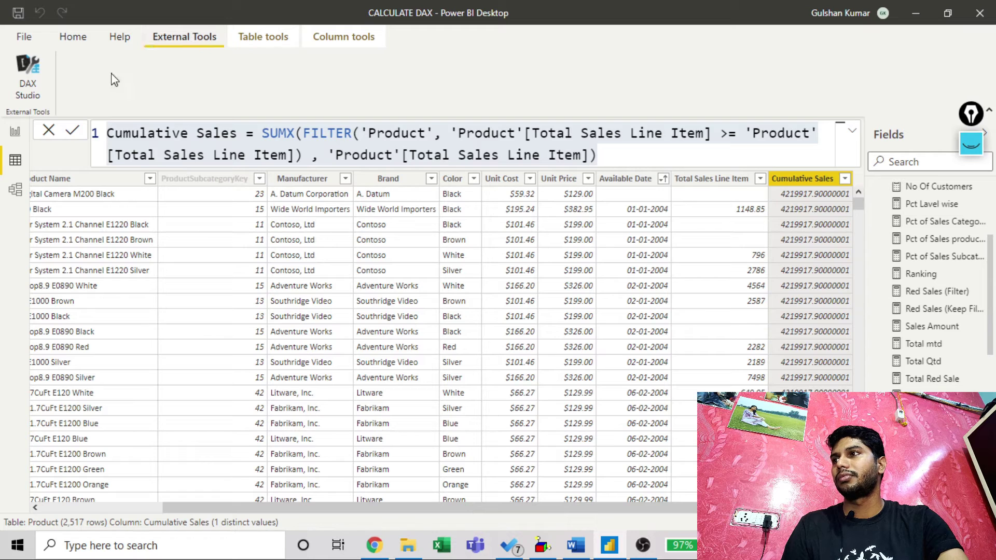
{"action": "left_click", "coordinate": [35, 78]}
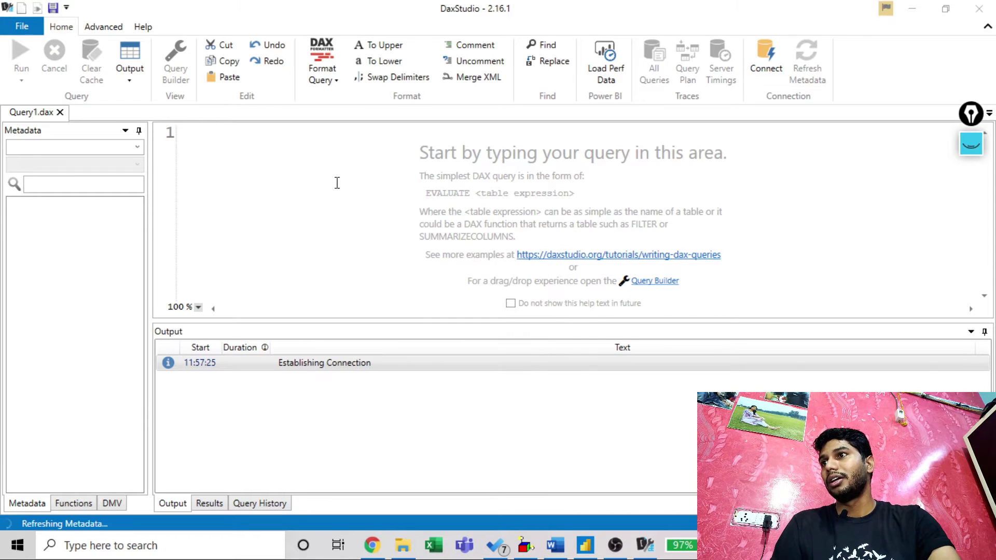
Paste the Cumulative Sales formula into the empty query and format it with the DAX formatter
{"action": "key", "text": "ctrl+v"}
{"action": "key", "text": "ctrl+a"}
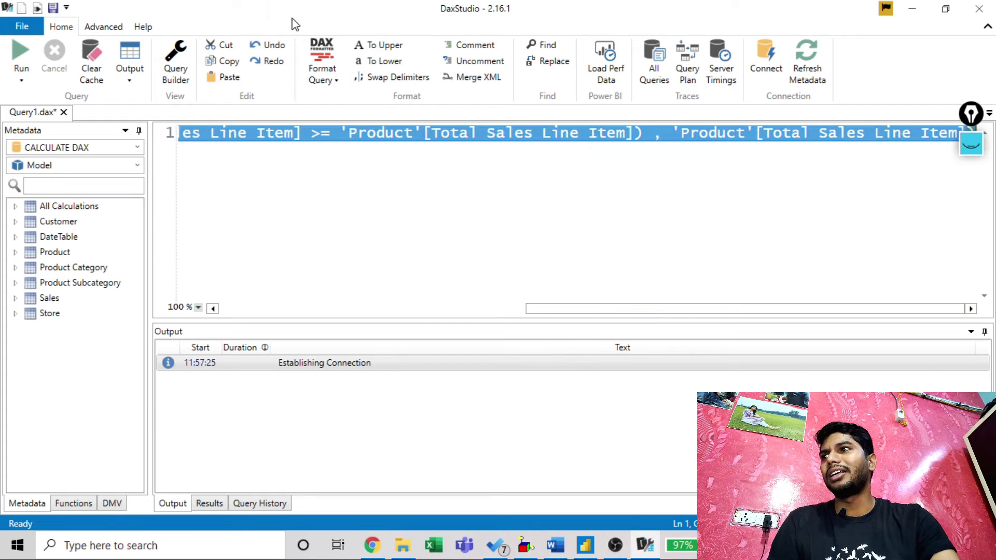
{"action": "left_click", "coordinate": [324, 80]}
{"action": "left_click", "coordinate": [524, 238]}
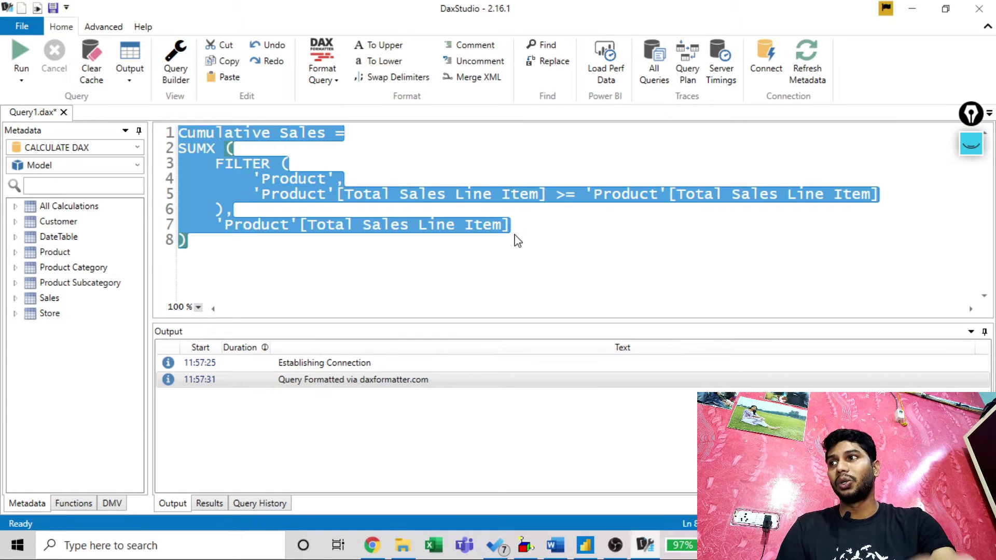
{"action": "left_click", "coordinate": [495, 248]}
Wrap the second 'Product'[Total Sales Line Item] of the filter condition in EARLIER and add its closing parenthesis after the FILTER parenthesis
{"action": "left_click_drag", "start_coordinate": [252, 193], "coordinate": [900, 198]}
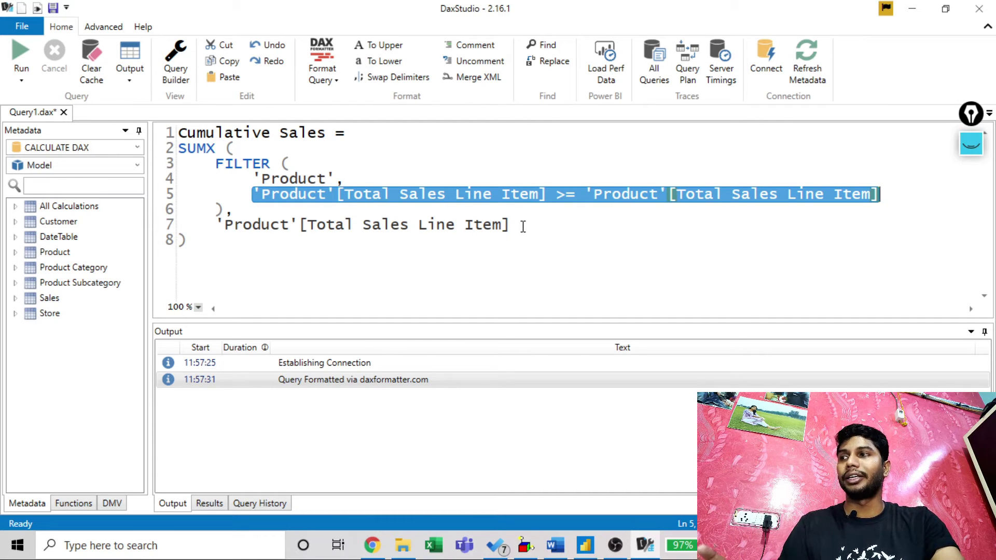
{"action": "left_click", "coordinate": [400, 224]}
{"action": "left_click_drag", "start_coordinate": [549, 196], "coordinate": [252, 197]}
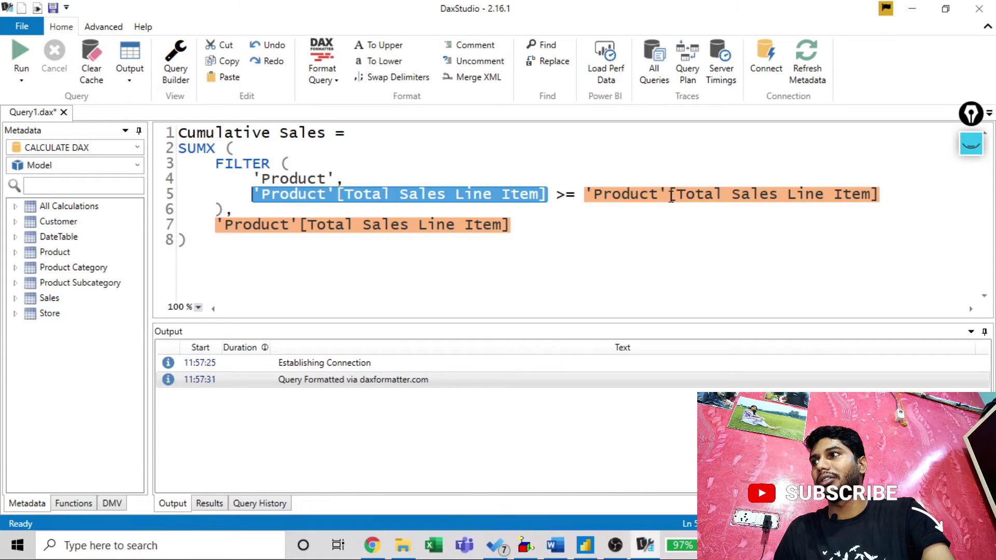
{"action": "left_click", "coordinate": [588, 196]}
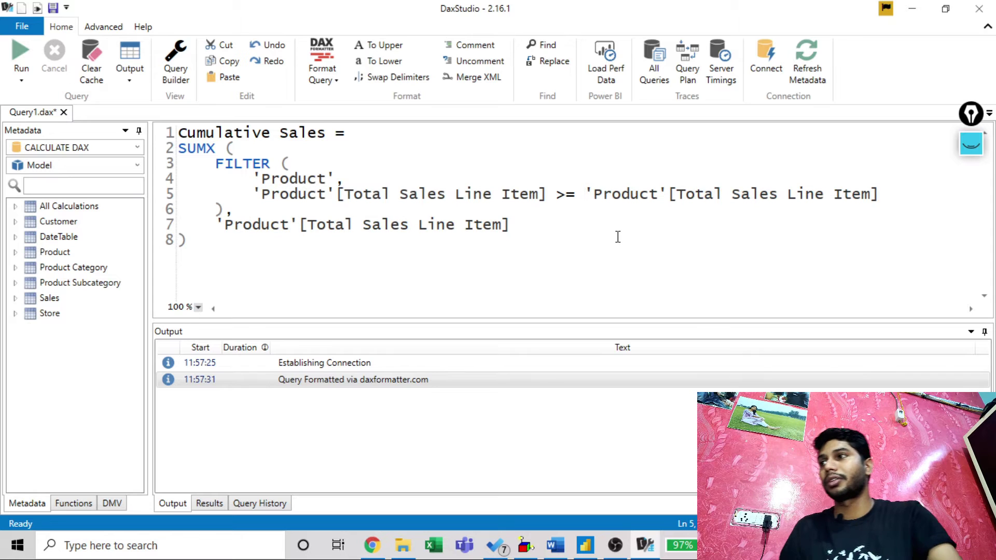
{"action": "type", "text": "E"}
{"action": "key", "text": "Tab"}
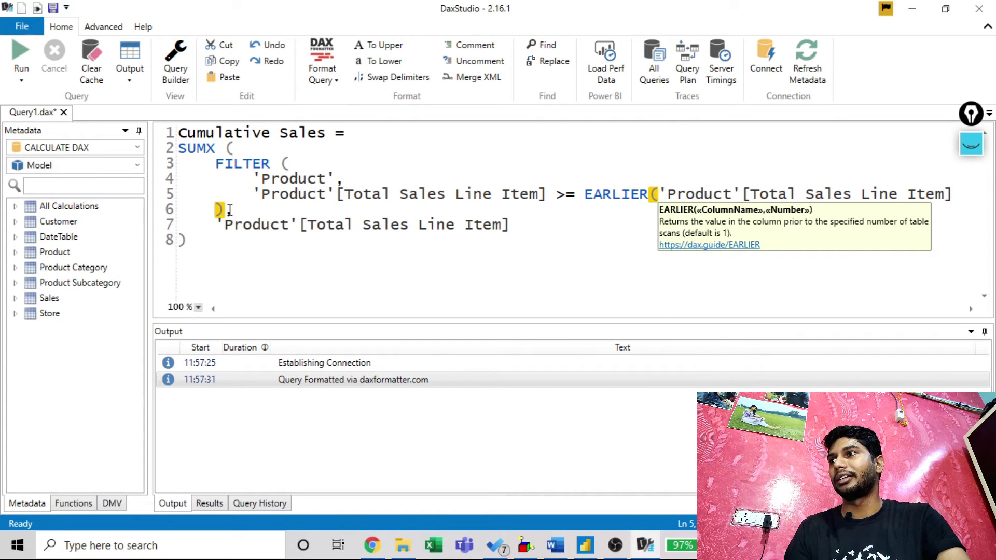
{"action": "left_click", "coordinate": [229, 209]}
{"action": "type", "text": ")"}
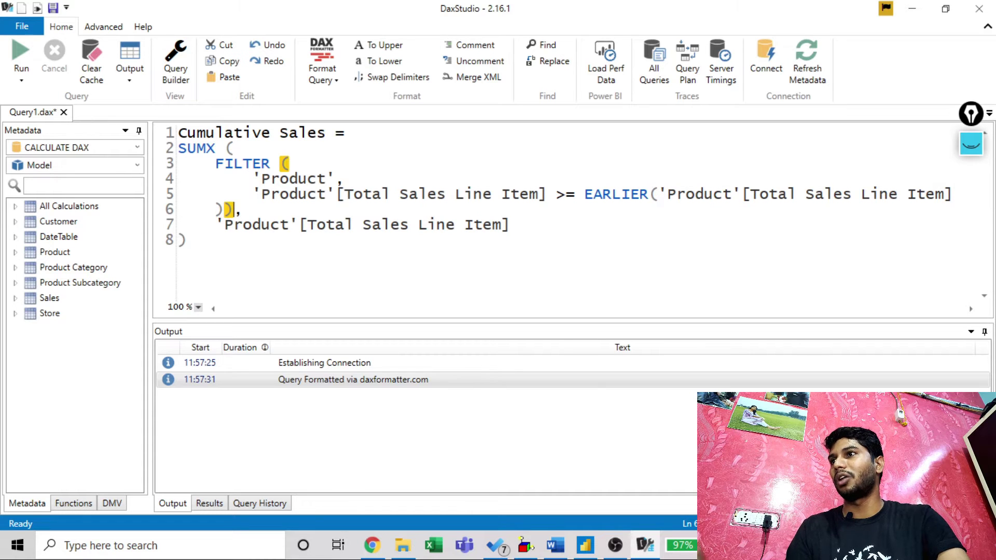
Copy the whole edited formula, switch to Power BI Desktop, replace the Cumulative Sales formula with it and commit
{"action": "left_click_drag", "start_coordinate": [271, 237], "coordinate": [130, 122]}
{"action": "key", "text": "ctrl+c"}
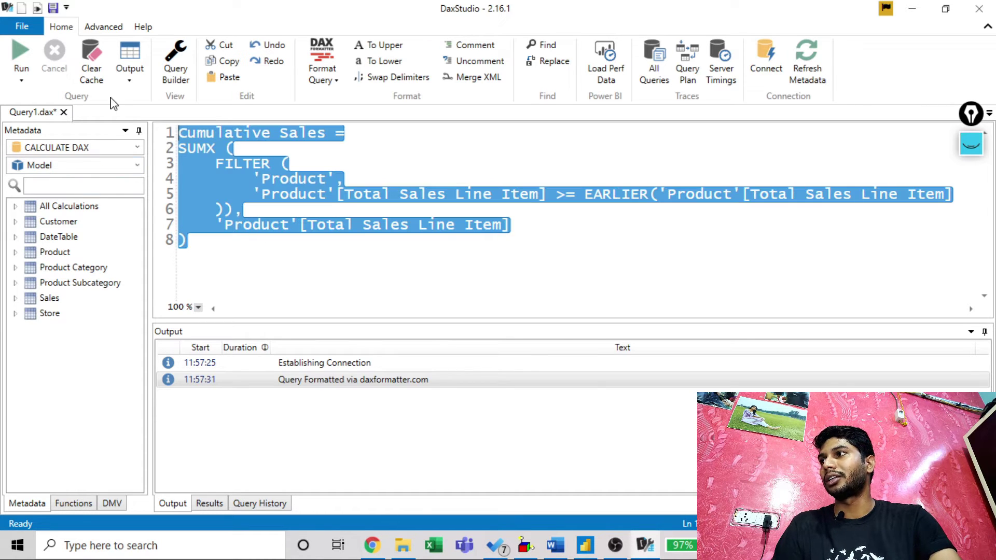
{"action": "key", "text": "alt+Tab"}
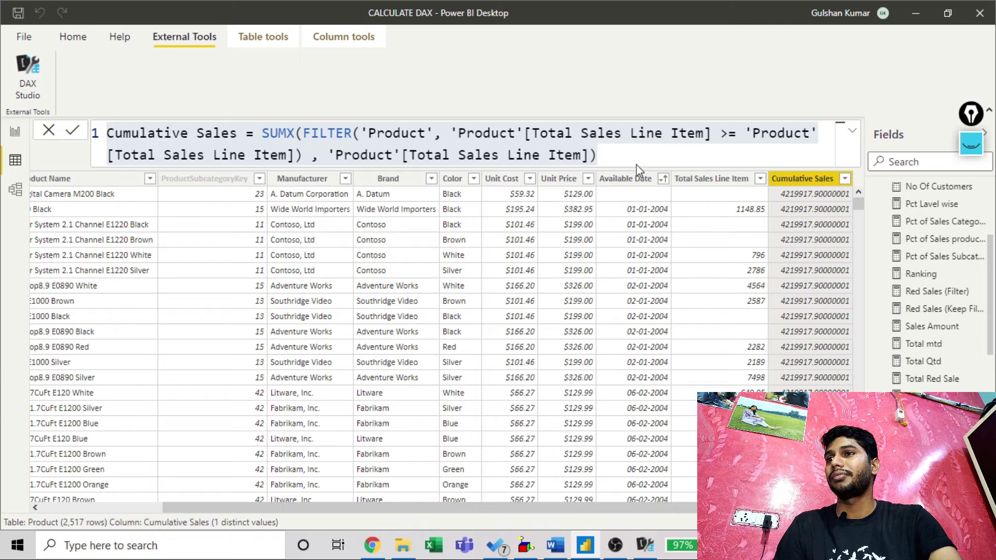
{"action": "left_click_drag", "start_coordinate": [639, 166], "coordinate": [66, 117]}
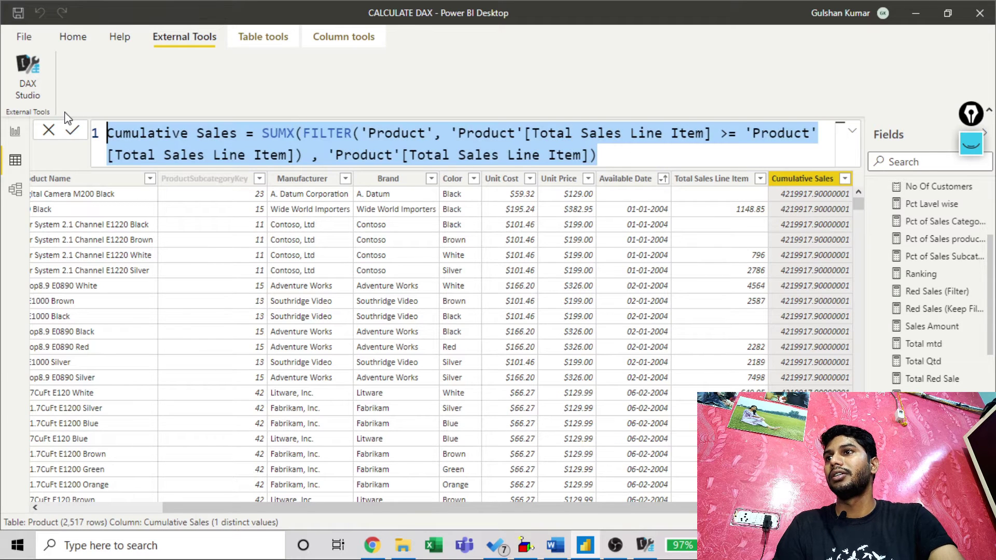
{"action": "key", "text": "ctrl+v"}
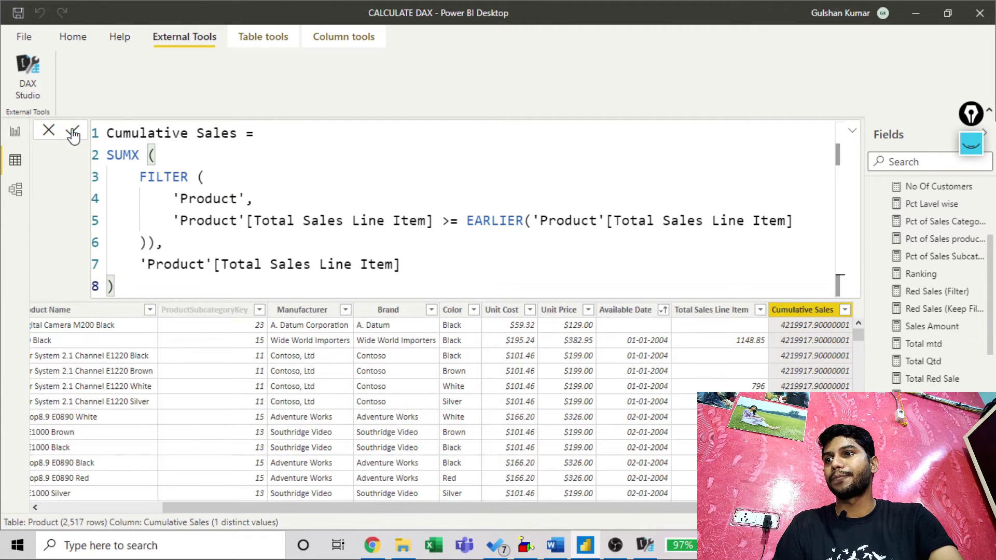
{"action": "left_click", "coordinate": [73, 134]}
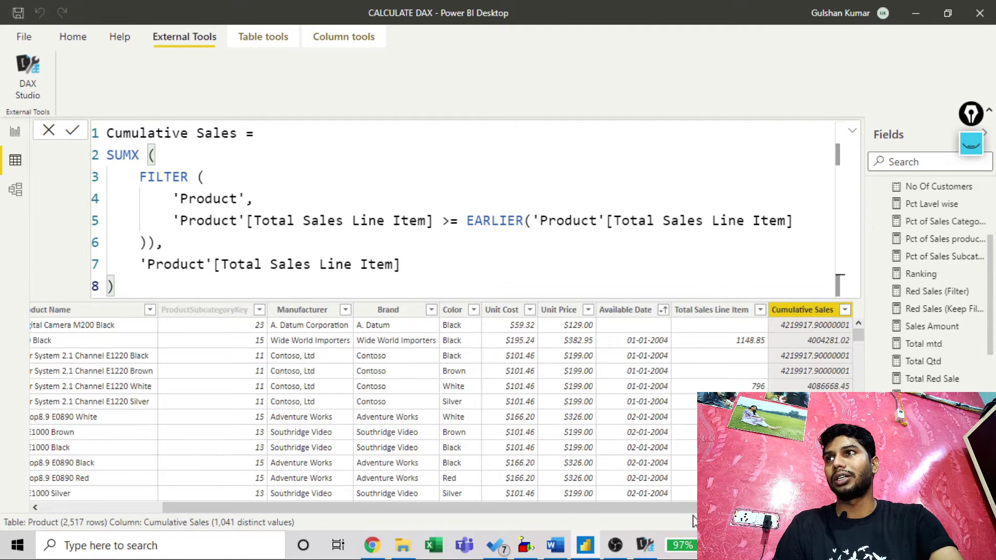
Sort the Product table by Cumulative Sales in descending order and look through the rows
{"action": "left_click", "coordinate": [845, 310]}
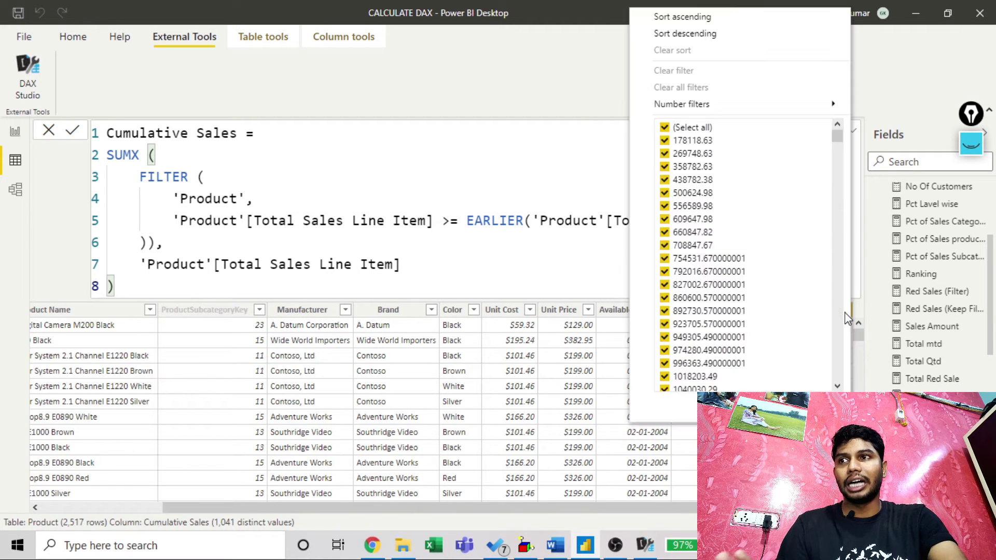
{"action": "left_click", "coordinate": [682, 35]}
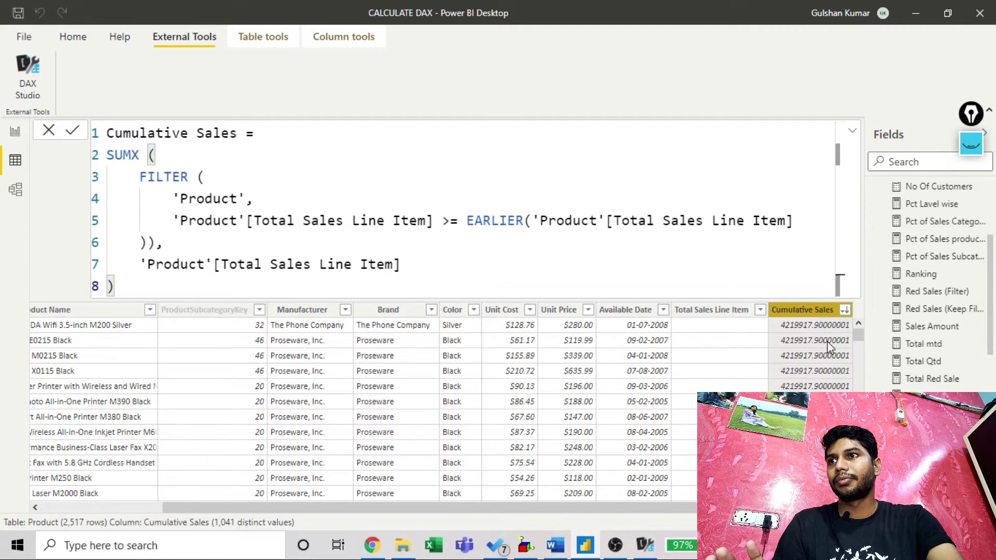
{"action": "scroll", "coordinate": [711, 357], "scroll_direction": "down", "scroll_amount": 15}
{"action": "scroll", "coordinate": [711, 355], "scroll_direction": "down", "scroll_amount": 20}
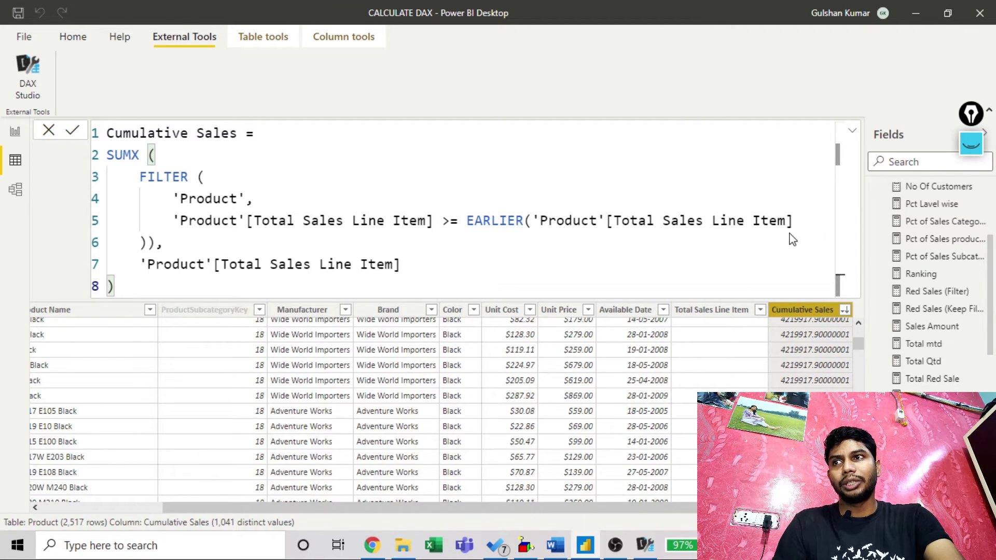
Sort the Product table by Cumulative Sales in ascending order and check the running totals
{"action": "left_click", "coordinate": [845, 310]}
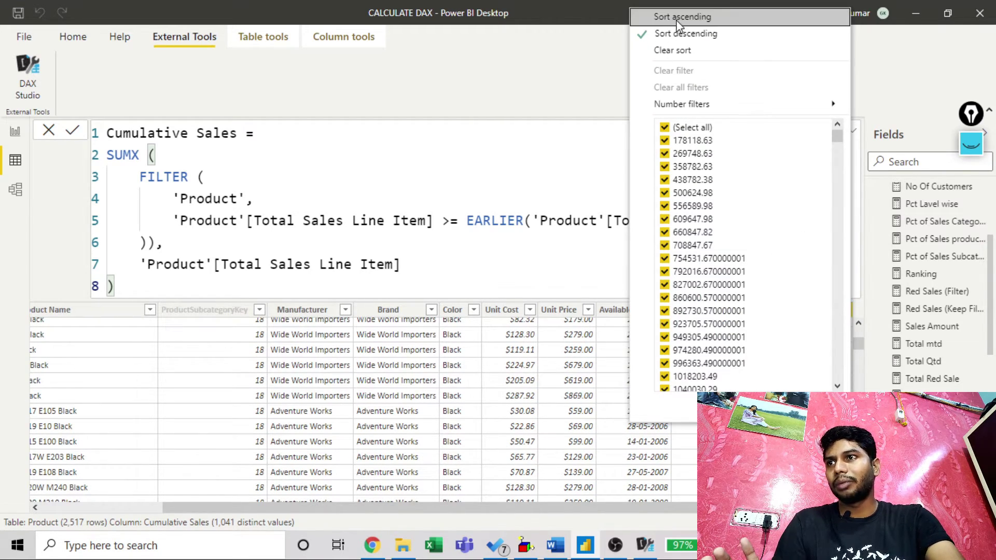
{"action": "left_click", "coordinate": [668, 34]}
{"action": "scroll", "coordinate": [414, 410], "scroll_direction": "up", "scroll_amount": 9}
{"action": "scroll", "coordinate": [820, 376], "scroll_direction": "up", "scroll_amount": 20}
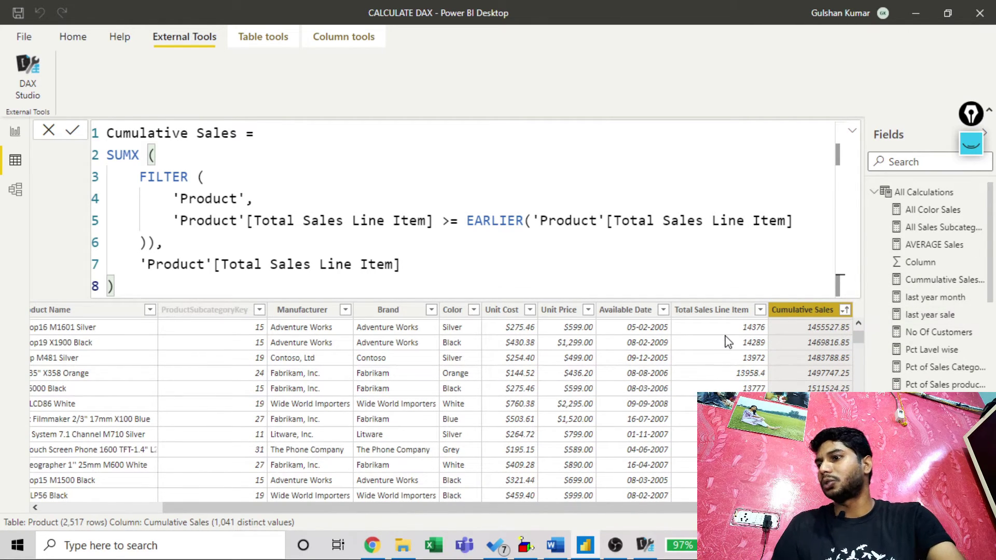
{"action": "left_click", "coordinate": [844, 312]}
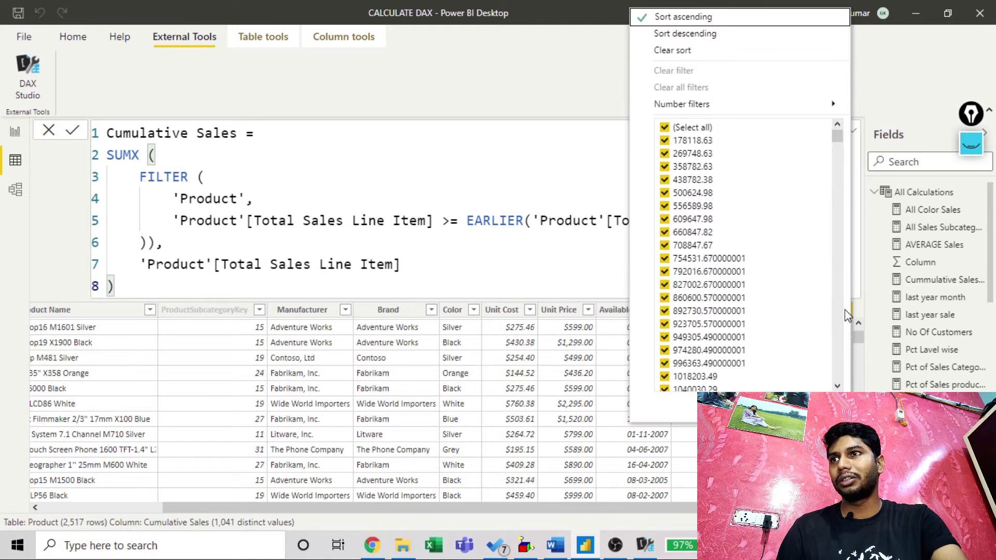
{"action": "left_click", "coordinate": [581, 289]}
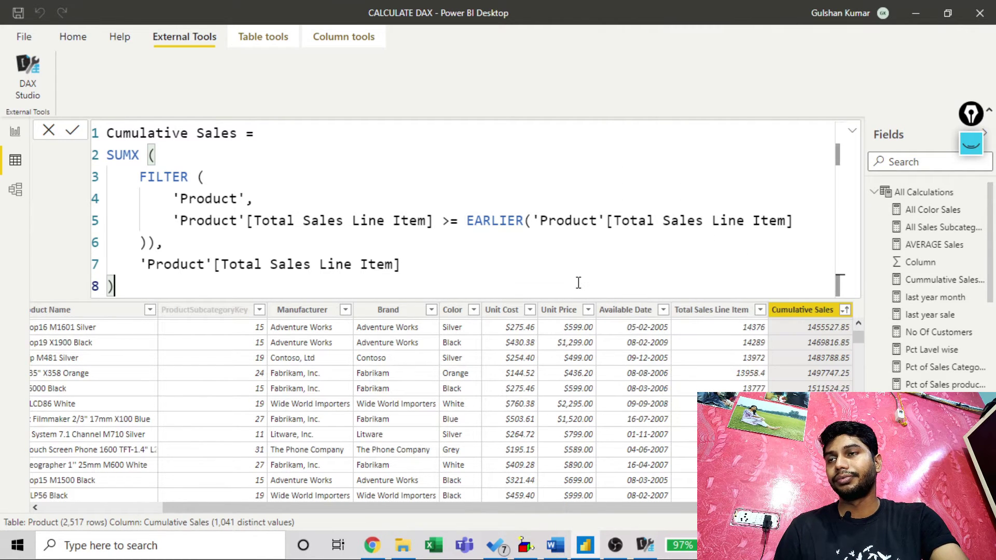
Collapse the formula bar and sort the Product table by Total Sales Line Item in descending order
{"action": "left_click", "coordinate": [853, 133]}
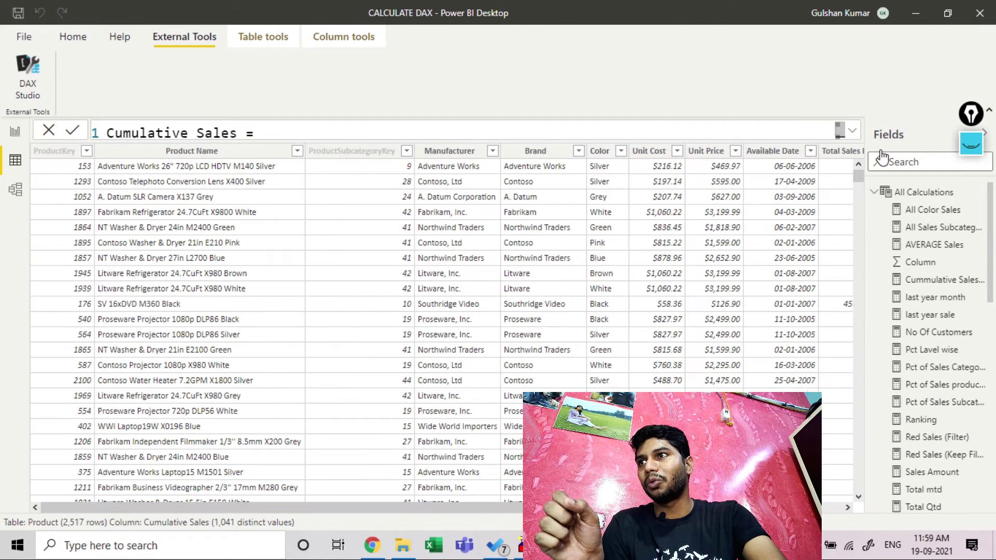
{"action": "left_click_drag", "start_coordinate": [712, 508], "coordinate": [863, 506]}
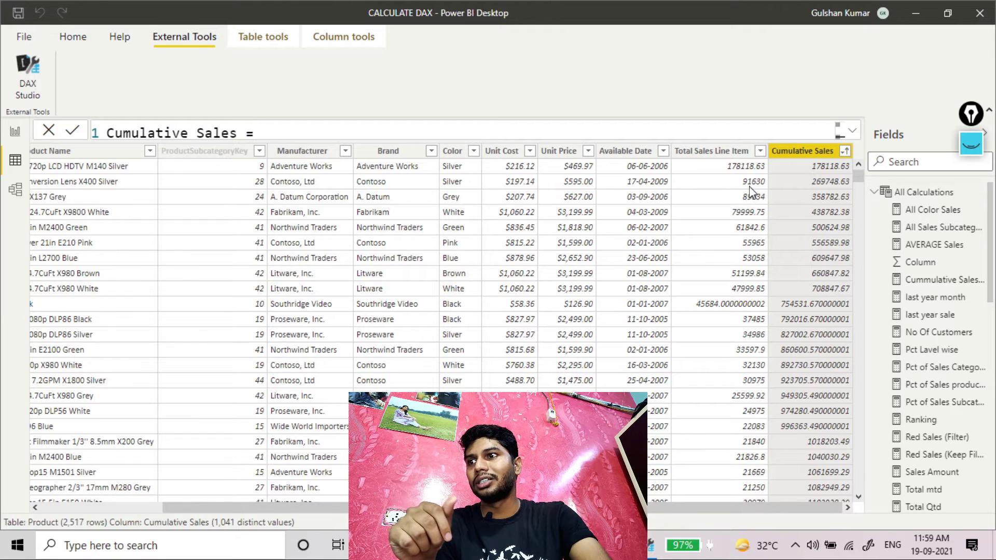
{"action": "left_click", "coordinate": [760, 154]}
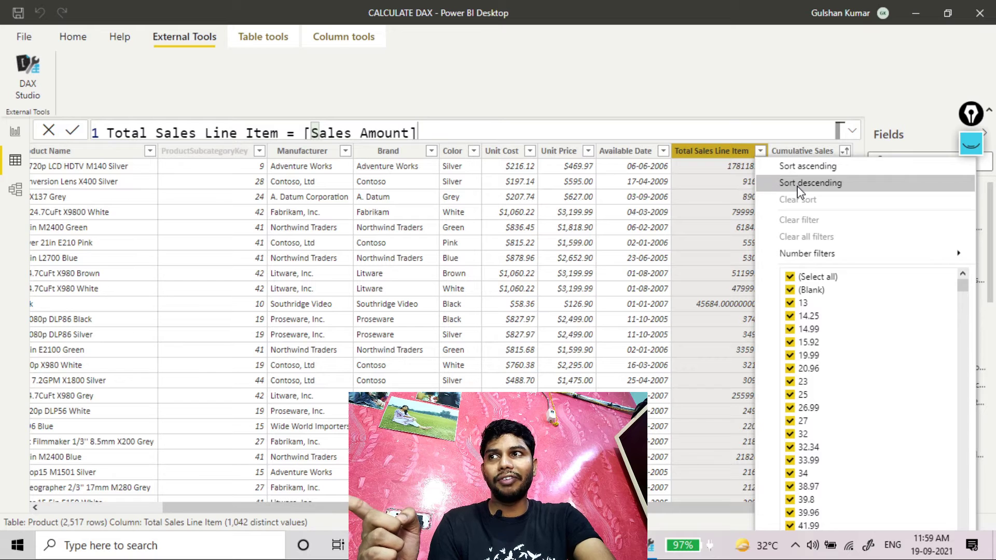
{"action": "left_click", "coordinate": [799, 190]}
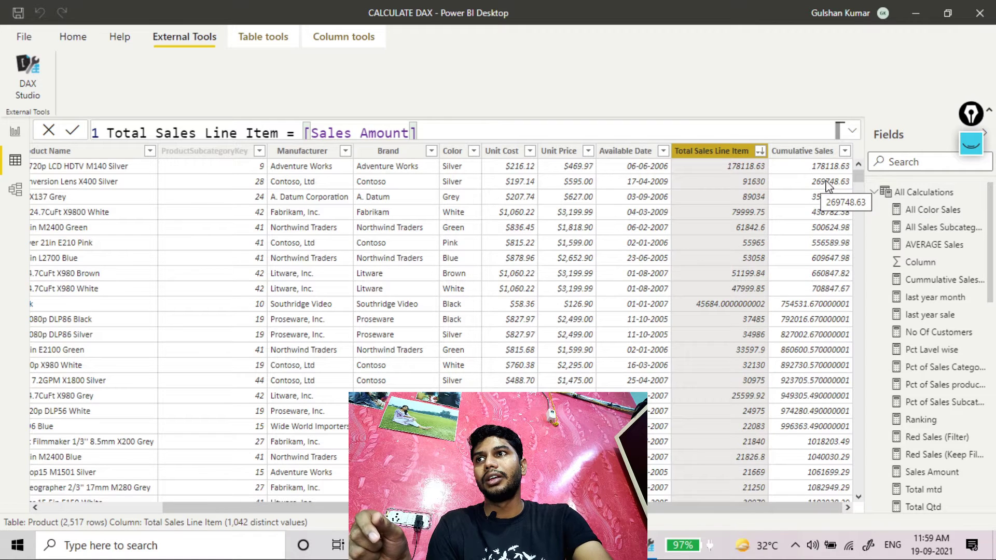
Erase the stray red pen strokes and draw a red mark between the first row's Total Sales Line Item and Cumulative Sales values
{"action": "left_click", "coordinate": [971, 145]}
{"action": "left_click", "coordinate": [971, 191]}
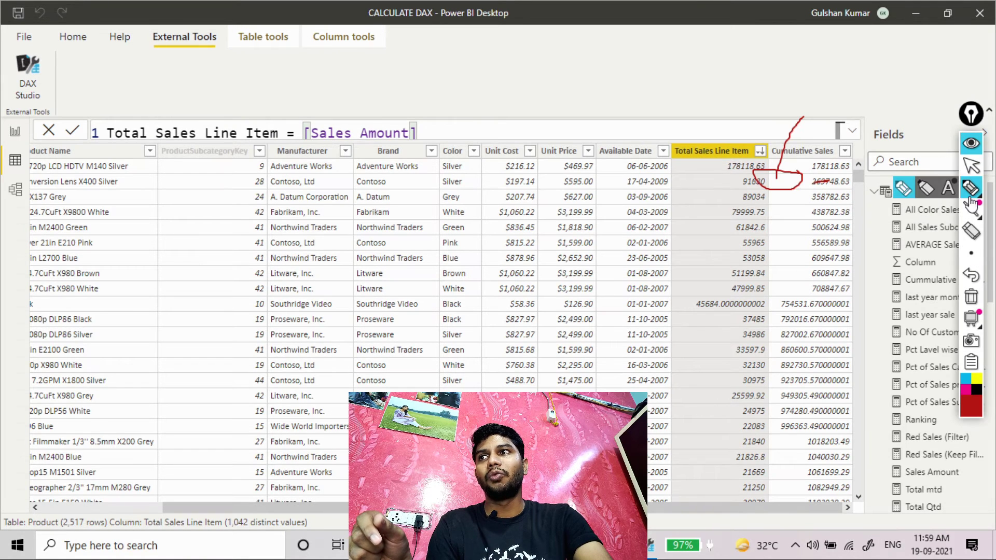
{"action": "left_click", "coordinate": [971, 231]}
{"action": "mouse_move", "coordinate": [785, 142]}
{"action": "left_mouse_down"}
{"action": "mouse_move", "coordinate": [812, 193]}
{"action": "mouse_move", "coordinate": [828, 183]}
{"action": "left_mouse_up"}
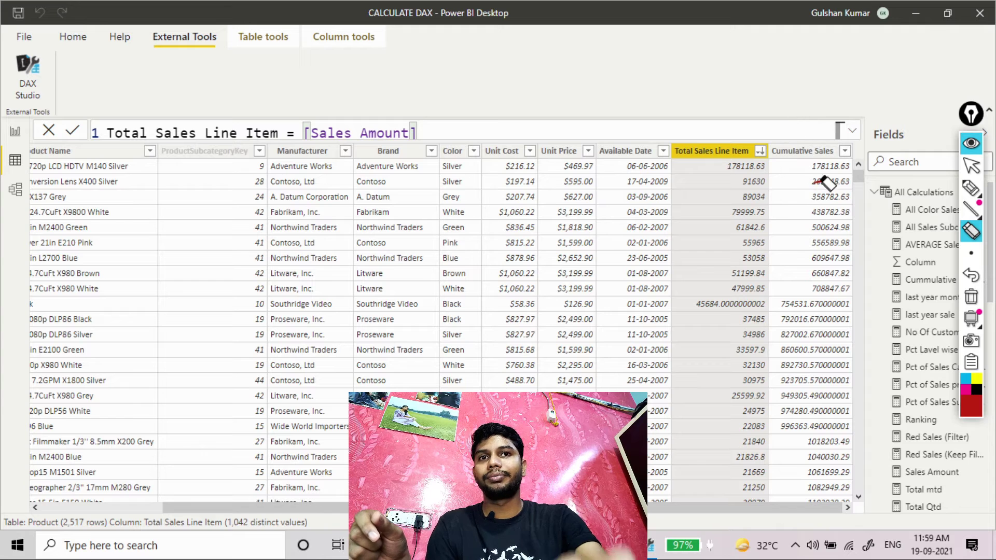
{"action": "left_click", "coordinate": [971, 188]}
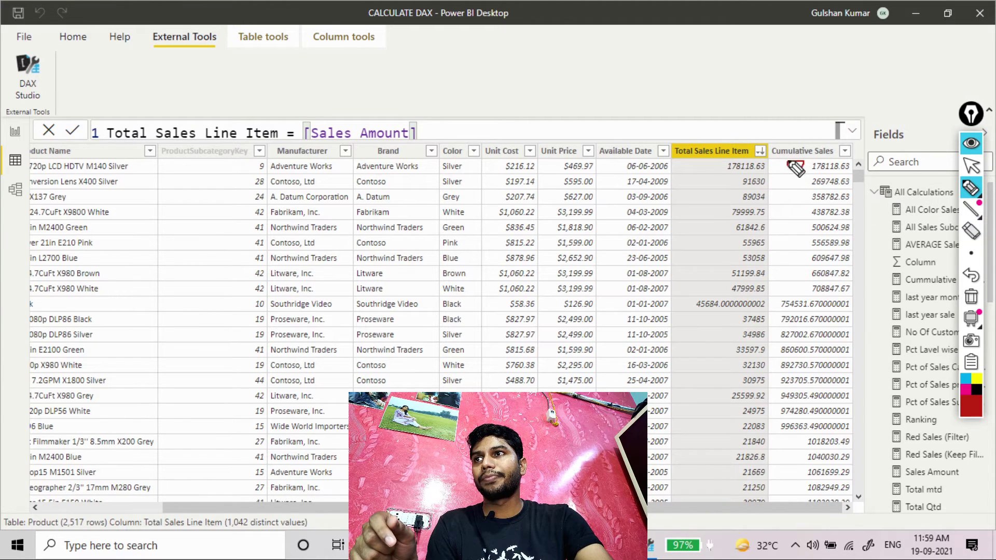
{"action": "left_click_drag", "start_coordinate": [788, 163], "coordinate": [772, 170]}
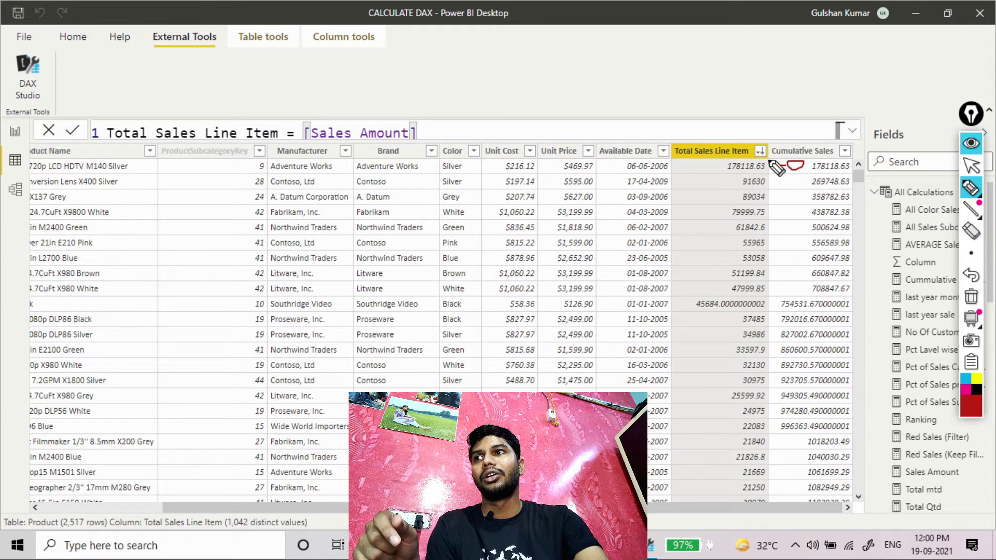
Draw red marks showing the first two Total Sales Line Item values adding up to the second row's Cumulative Sales
{"action": "left_click_drag", "start_coordinate": [769, 162], "coordinate": [783, 179]}
{"action": "mouse_move", "coordinate": [724, 166]}
{"action": "left_mouse_down"}
{"action": "mouse_move", "coordinate": [715, 166]}
{"action": "mouse_move", "coordinate": [727, 183]}
{"action": "mouse_move", "coordinate": [699, 184]}
{"action": "left_mouse_up"}
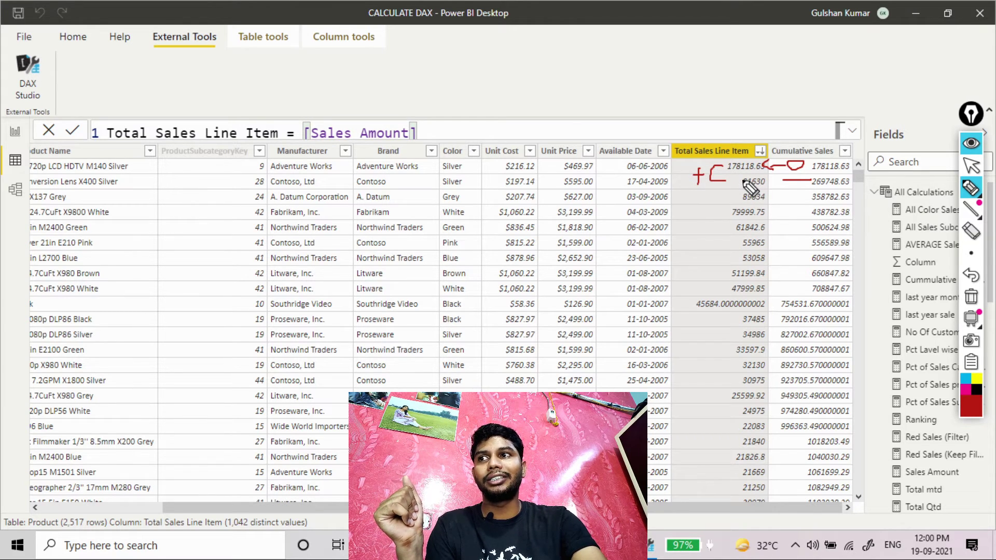
{"action": "left_click_drag", "start_coordinate": [680, 167], "coordinate": [708, 148]}
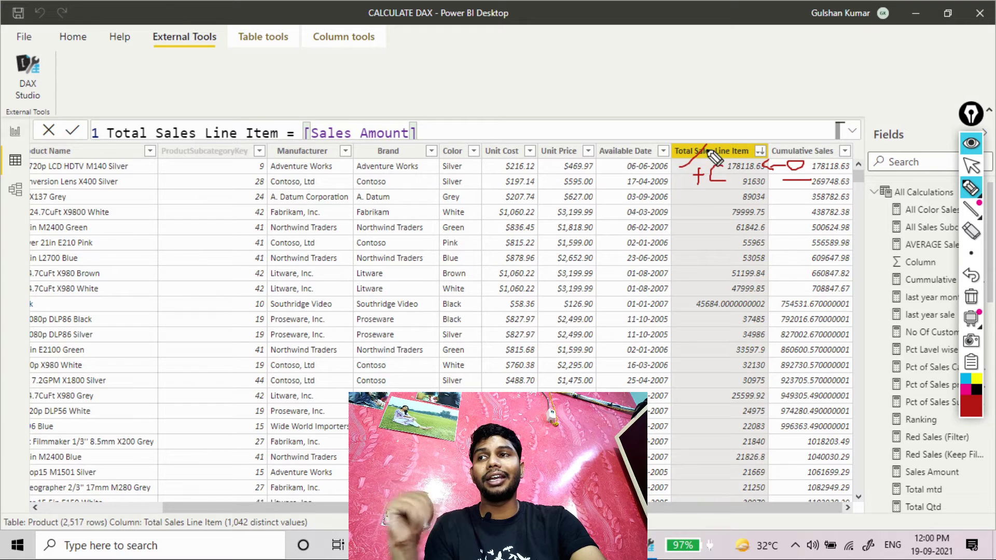
{"action": "left_click_drag", "start_coordinate": [677, 185], "coordinate": [706, 168]}
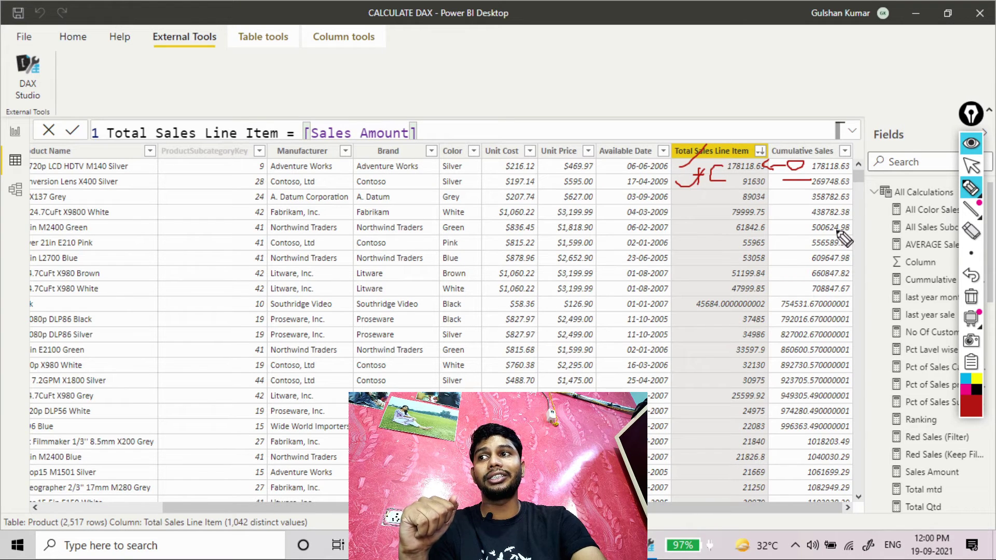
Circle the 708847.67 running total, outline the line item values feeding it with an arrow, and hide the annotations
{"action": "mouse_move", "coordinate": [819, 298]}
{"action": "left_mouse_down"}
{"action": "mouse_move", "coordinate": [859, 295]}
{"action": "mouse_move", "coordinate": [840, 277]}
{"action": "mouse_move", "coordinate": [815, 300]}
{"action": "left_mouse_up"}
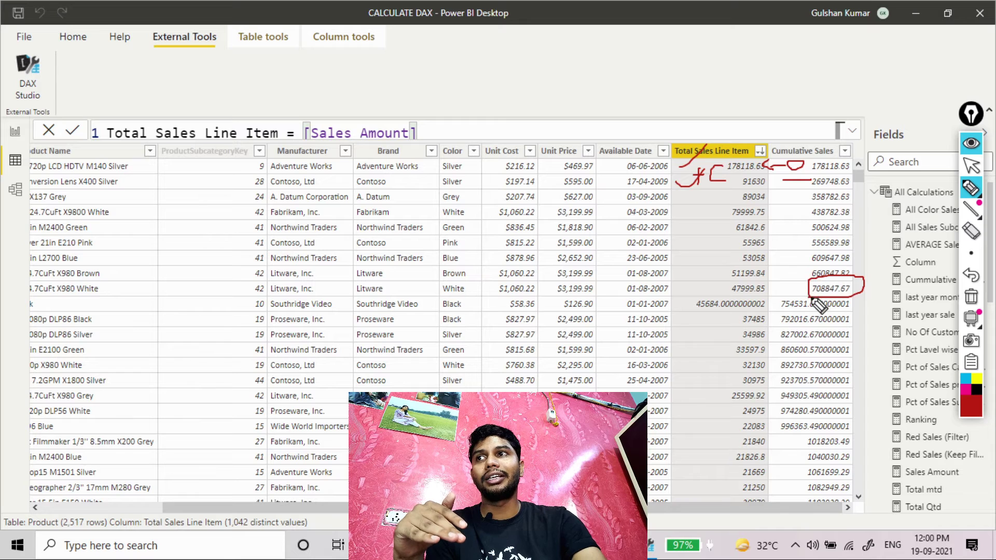
{"action": "mouse_move", "coordinate": [728, 294]}
{"action": "left_mouse_down"}
{"action": "mouse_move", "coordinate": [766, 294]}
{"action": "mouse_move", "coordinate": [726, 289]}
{"action": "mouse_move", "coordinate": [767, 285]}
{"action": "mouse_move", "coordinate": [709, 256]}
{"action": "mouse_move", "coordinate": [742, 166]}
{"action": "mouse_move", "coordinate": [776, 244]}
{"action": "mouse_move", "coordinate": [721, 295]}
{"action": "left_mouse_up"}
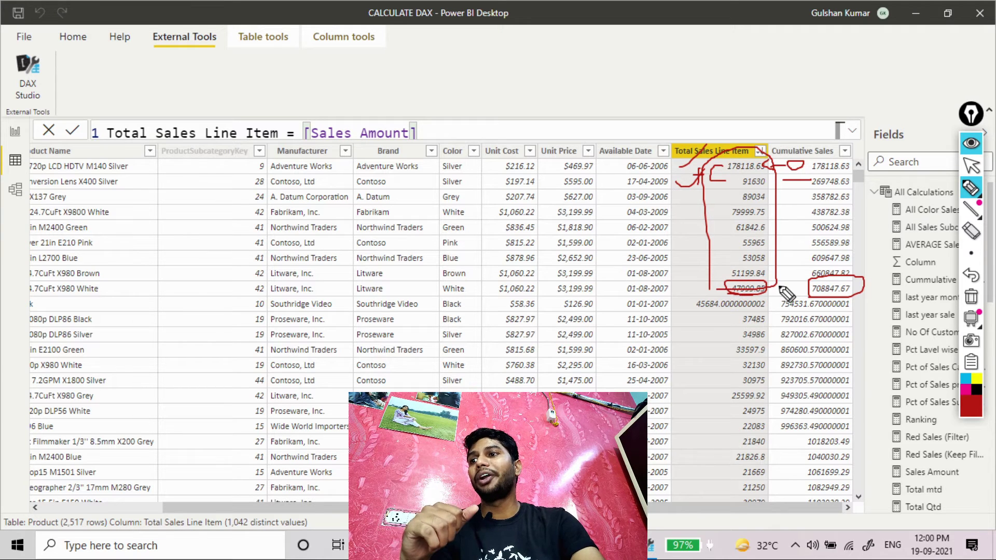
{"action": "mouse_move", "coordinate": [780, 287]}
{"action": "left_mouse_down"}
{"action": "mouse_move", "coordinate": [800, 286]}
{"action": "mouse_move", "coordinate": [791, 290]}
{"action": "left_mouse_up"}
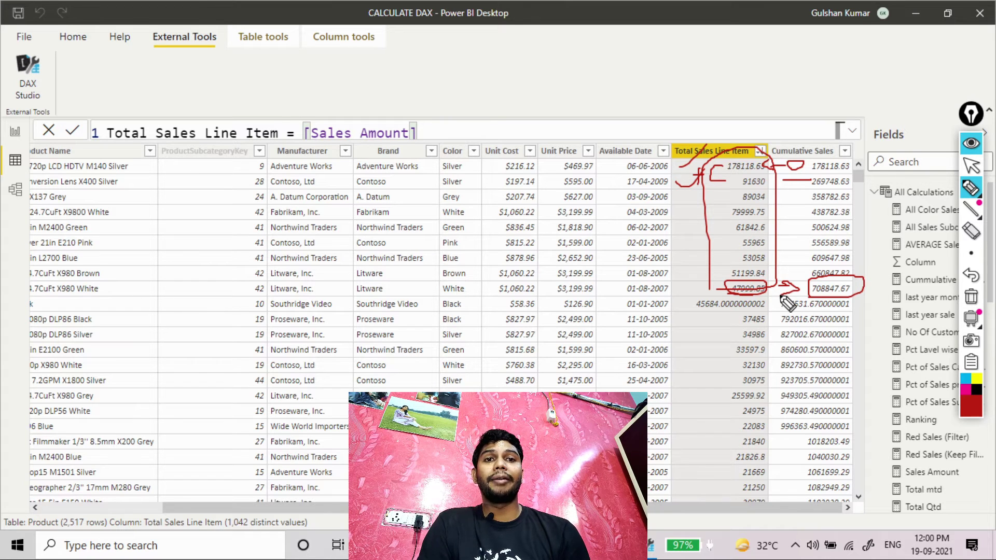
{"action": "left_click", "coordinate": [970, 144]}
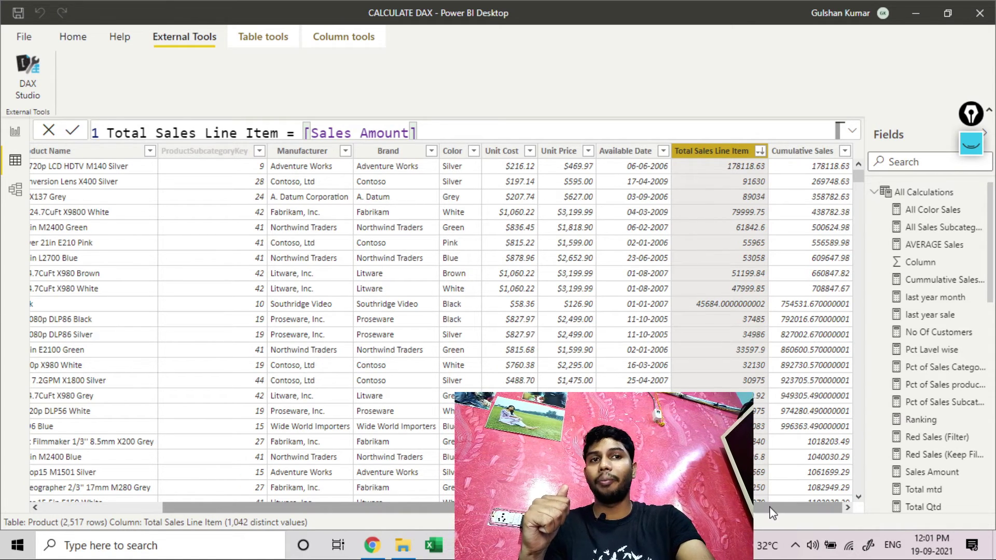
Add a new calculated column to the Product table and name it Pct of Cumulative
{"action": "left_click", "coordinate": [71, 37]}
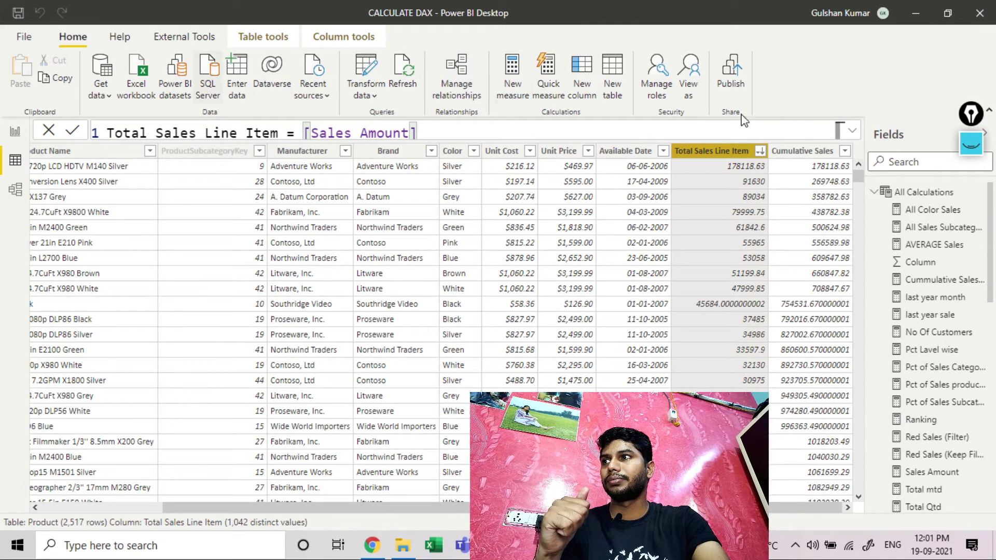
{"action": "left_click", "coordinate": [583, 70]}
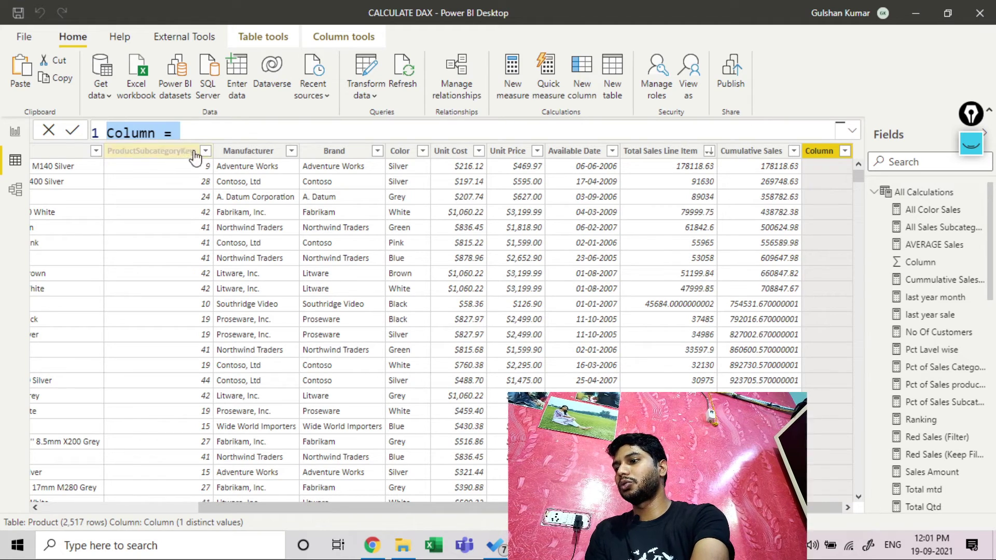
{"action": "left_click", "coordinate": [252, 135]}
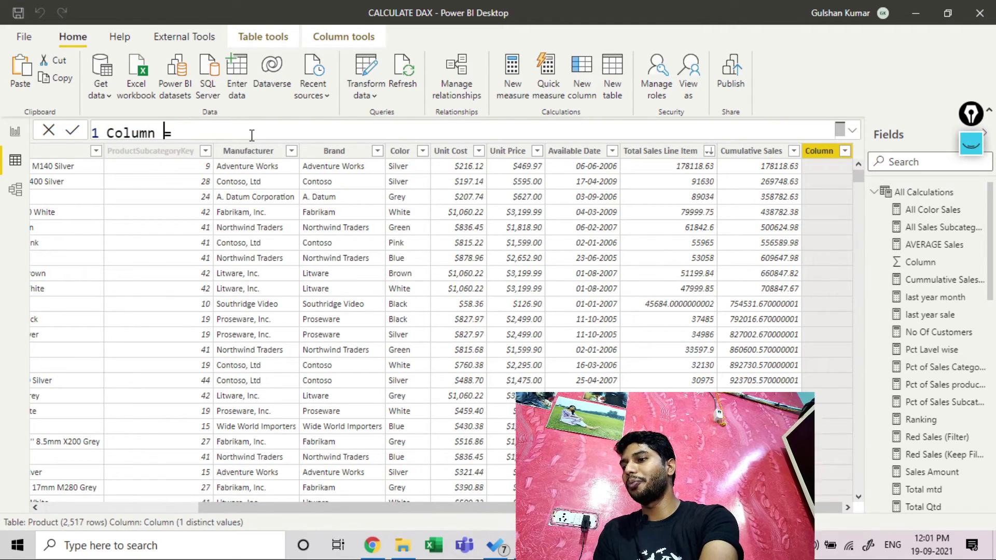
{"action": "key", "text": "Left"}
{"action": "key", "text": "ctrl+shift+Left"}
{"action": "type", "text": "Pct"}
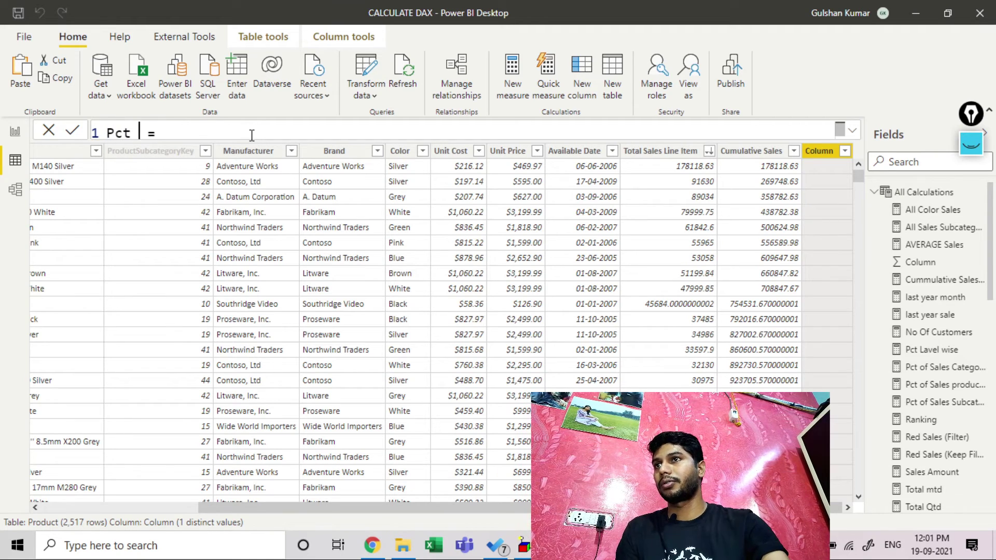
{"action": "type", "text": " of "}
{"action": "type", "text": "Cumula"}
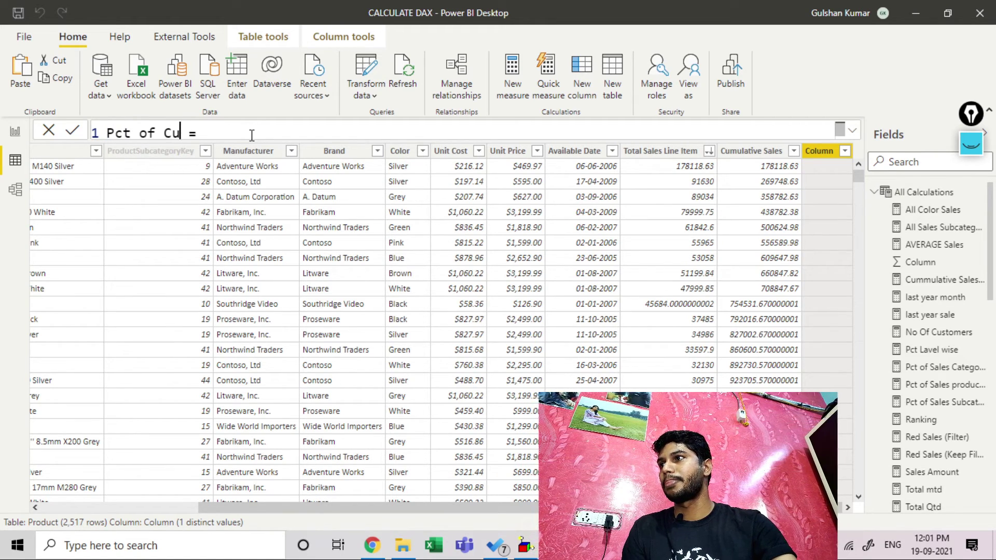
{"action": "type", "text": "t"}
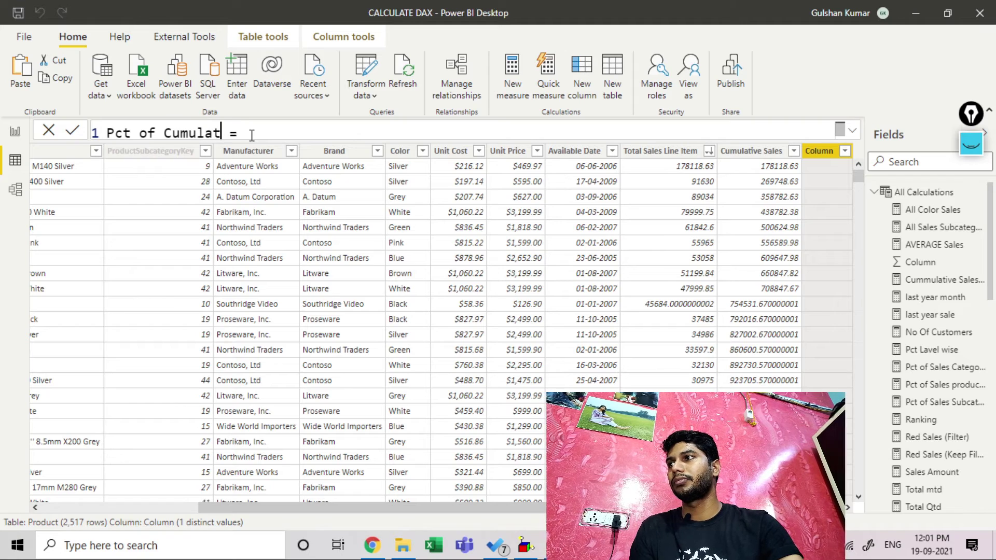
{"action": "type", "text": "ive"}
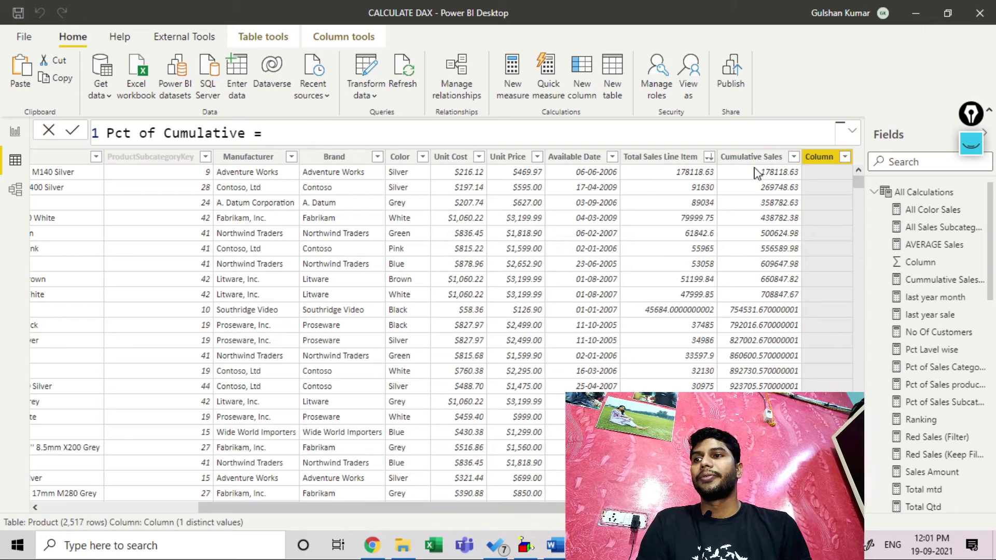
Expand the formula editor and start a DIVIDE expression with 'Product'[Cumulative Sales] as the numerator
{"action": "left_click", "coordinate": [852, 132]}
{"action": "type", "text": "DIVIDE("}
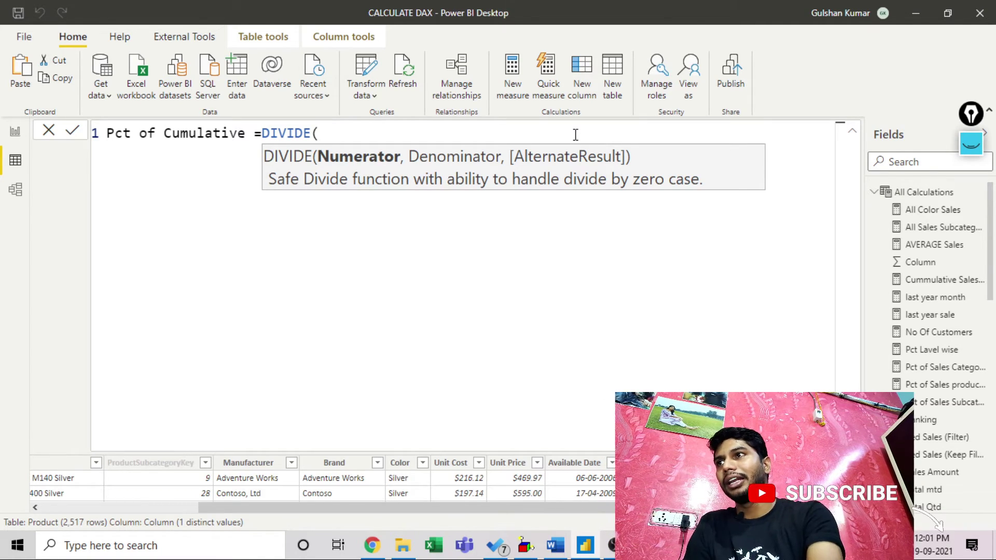
{"action": "type", "text": "'pr"}
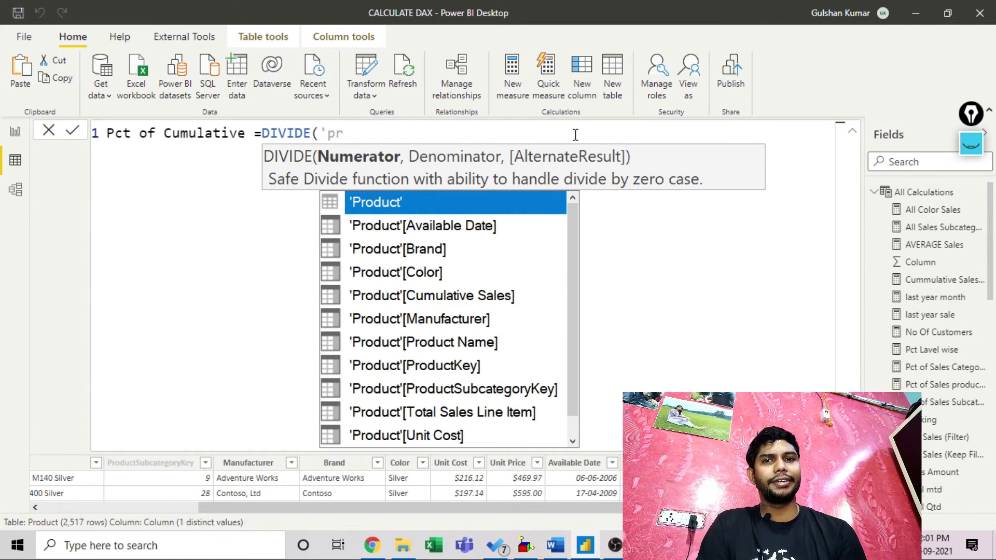
{"action": "key", "text": "Down"}
{"action": "key", "text": "Down"}
{"action": "key", "text": "Down"}
{"action": "key", "text": "Down"}
{"action": "key", "text": "Down"}
{"action": "key", "text": "Up"}
{"action": "key", "text": "Tab"}
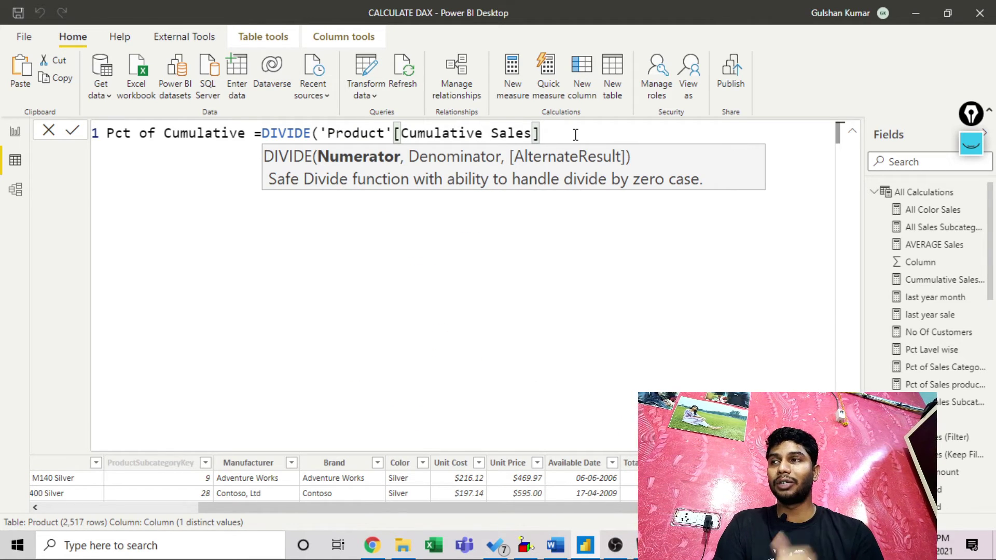
{"action": "type", "text": ","}
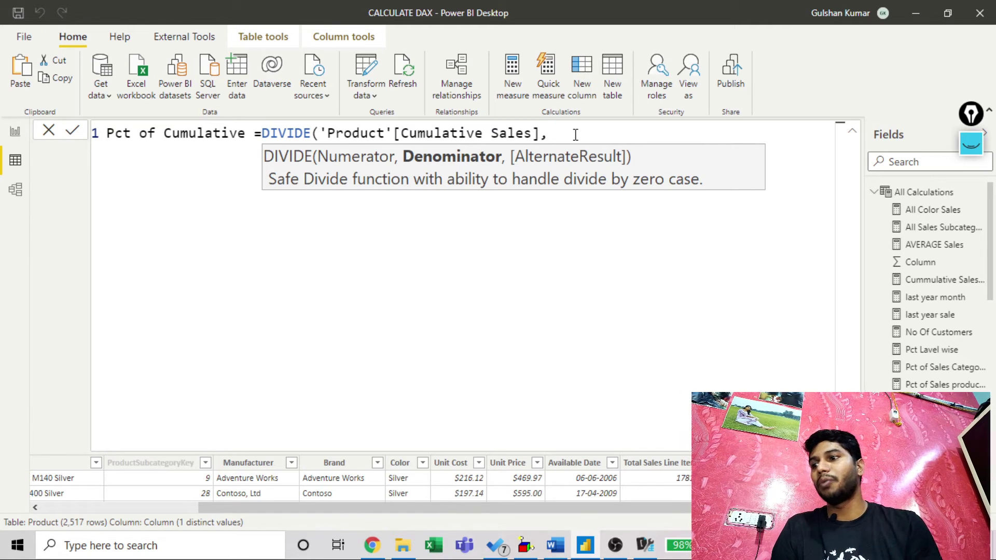
Use SUM('Product'[Total Sales Line Item]) as the DIVIDE denominator, commit the formula, and collapse the formula editor
{"action": "type", "text": "S"}
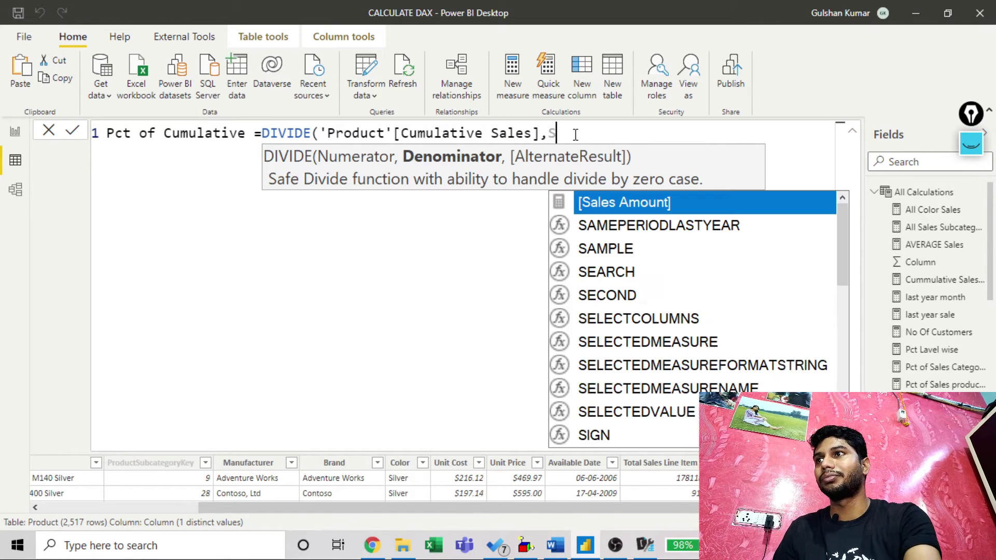
{"action": "type", "text": "UM("}
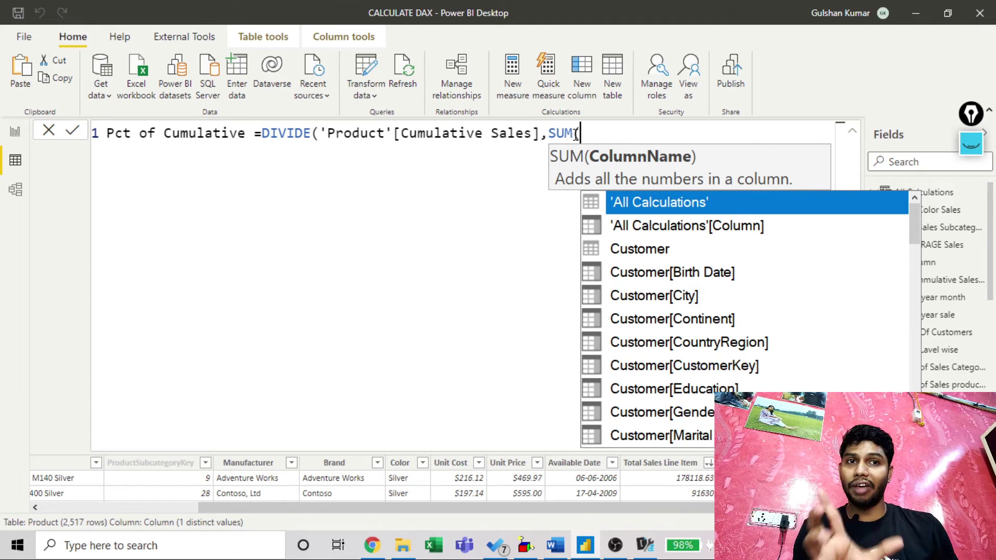
{"action": "type", "text": "to"}
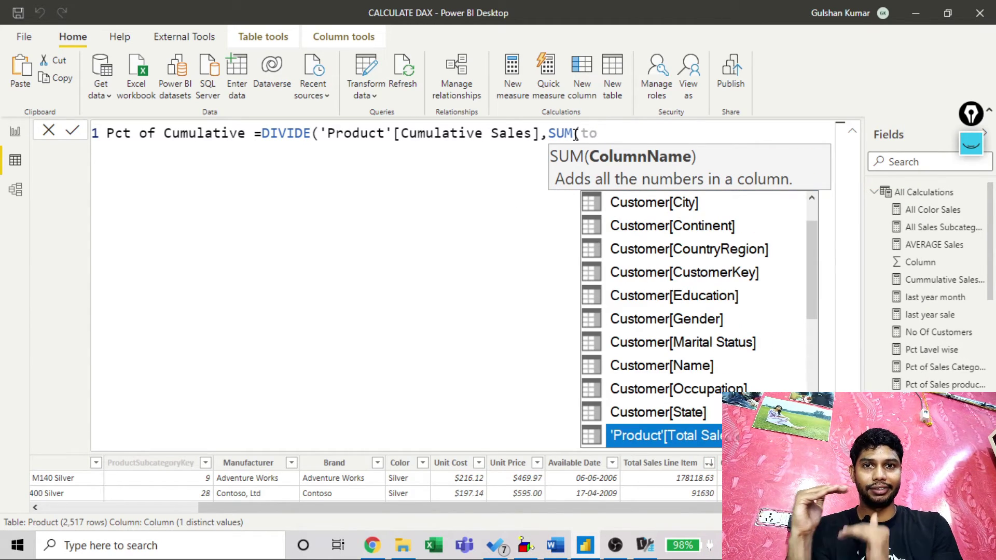
{"action": "key", "text": "Tab"}
{"action": "type", "text": ")"}
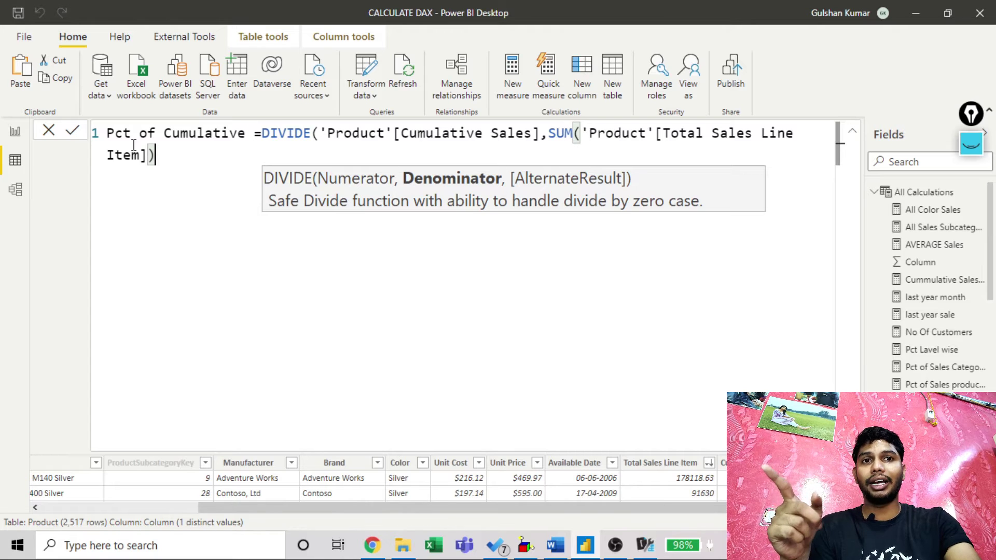
{"action": "left_click", "coordinate": [73, 134]}
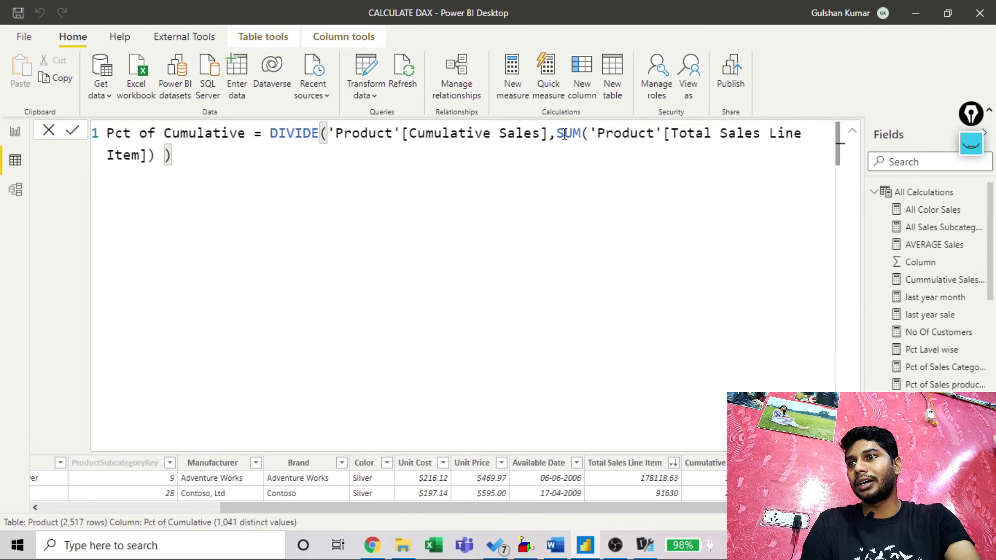
{"action": "left_click", "coordinate": [852, 136]}
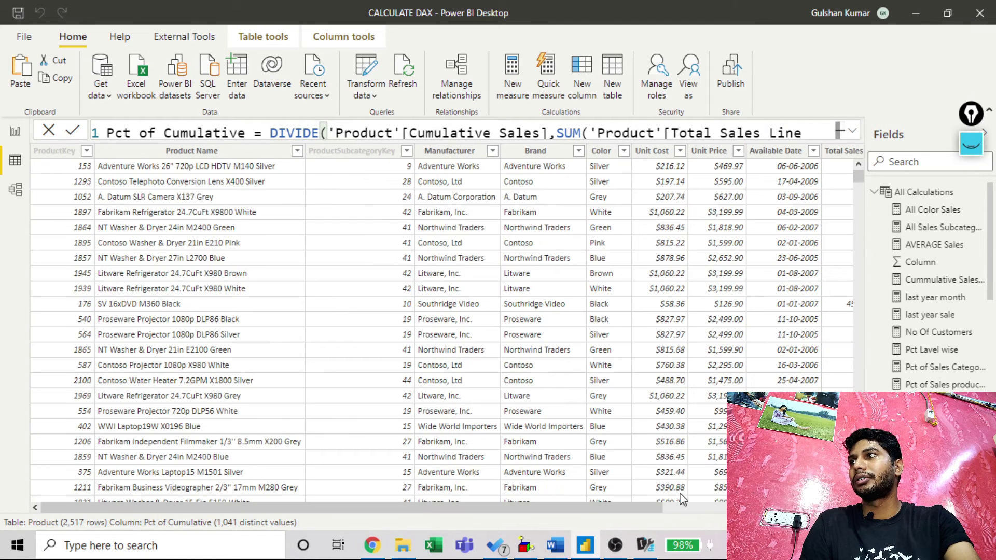
Format the Pct of Cumulative column as a percentage and check how the percentages build up down the rows
{"action": "left_click_drag", "start_coordinate": [643, 502], "coordinate": [707, 503]}
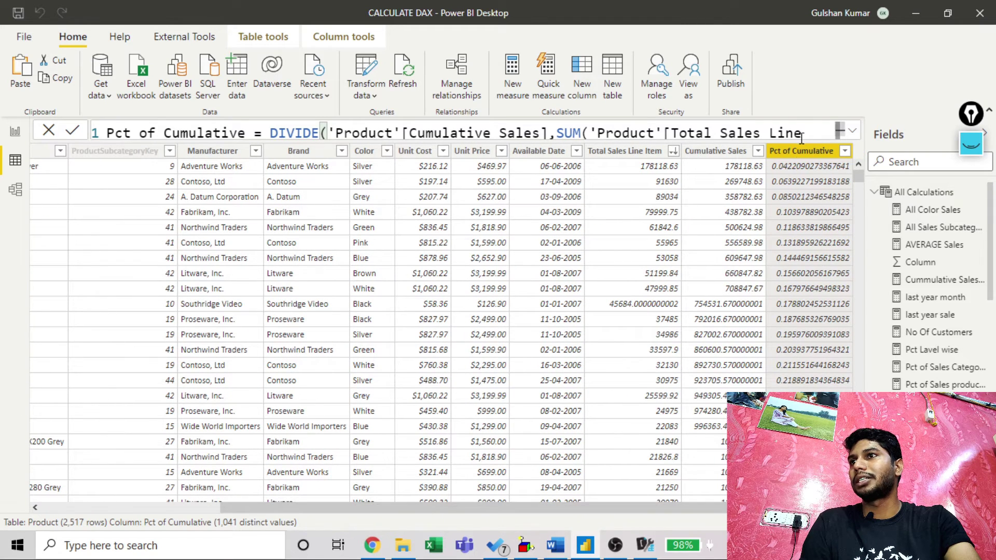
{"action": "left_click", "coordinate": [801, 155]}
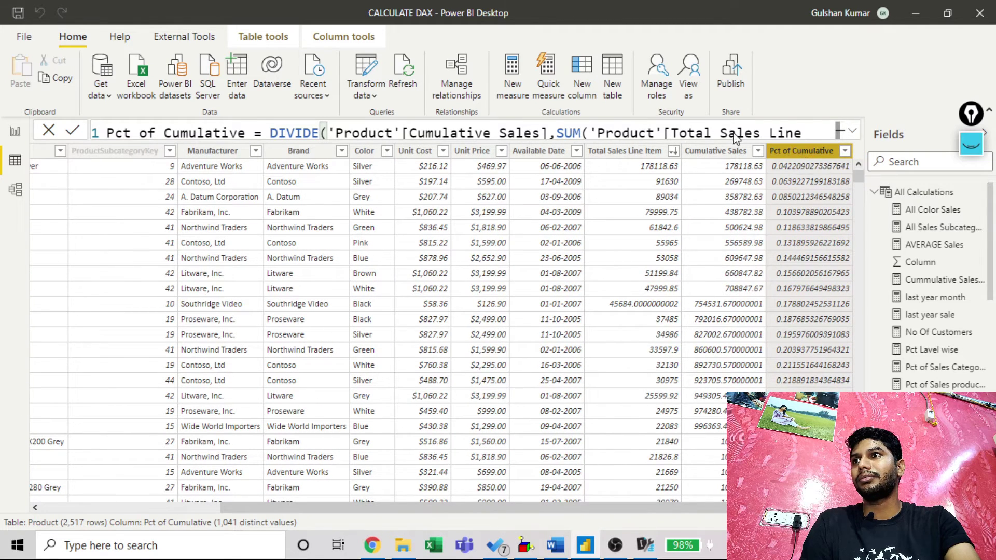
{"action": "left_click", "coordinate": [344, 39]}
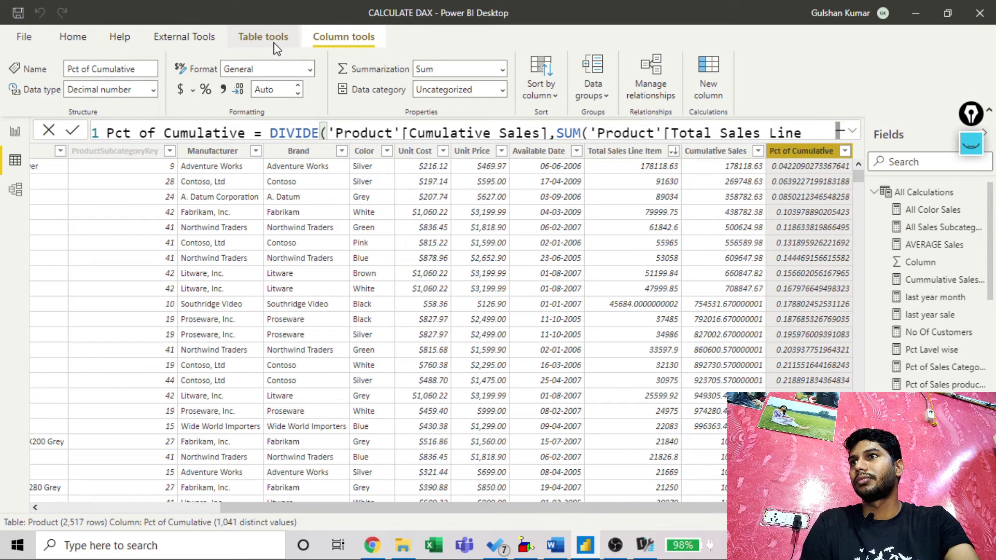
{"action": "left_click", "coordinate": [205, 90]}
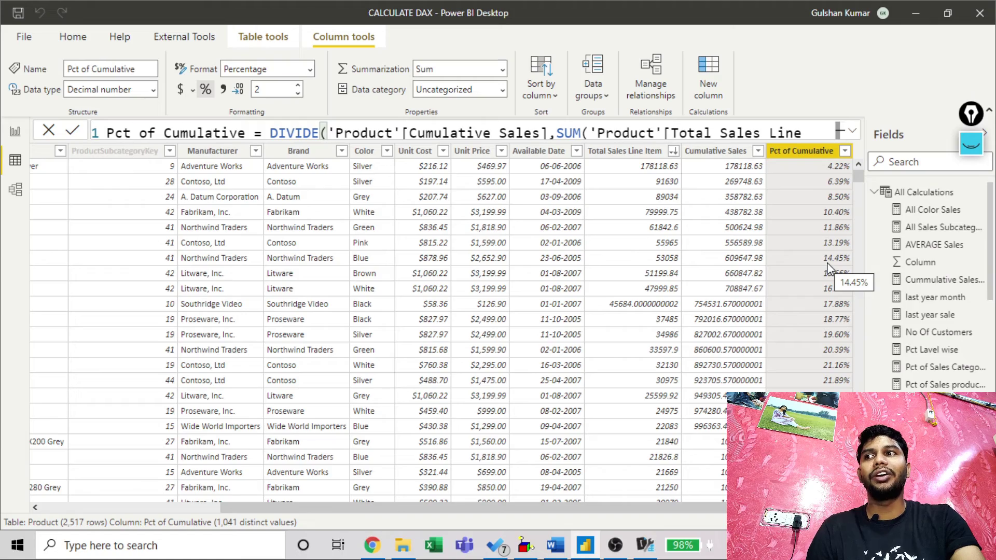
{"action": "scroll", "coordinate": [819, 363], "scroll_direction": "down", "scroll_amount": 20}
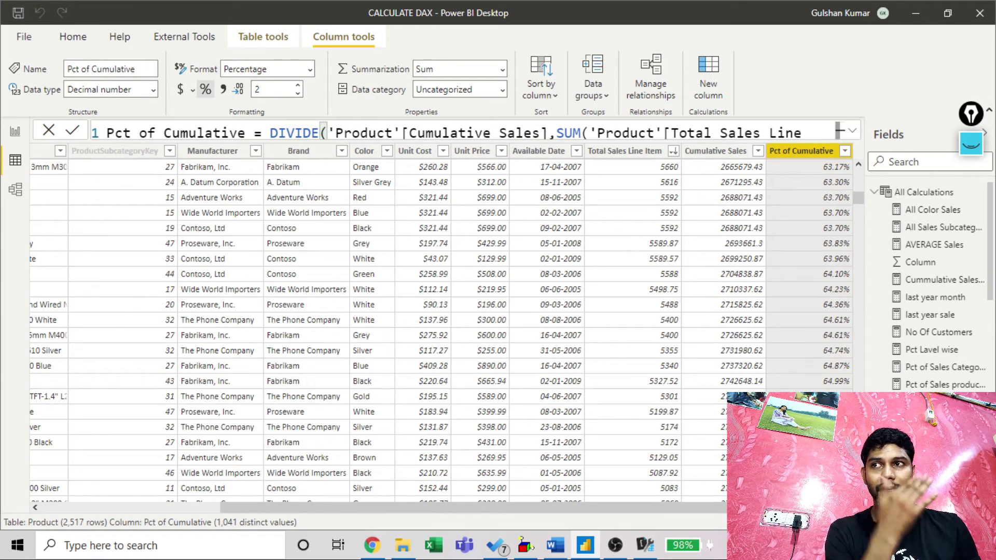
{"action": "scroll", "coordinate": [846, 311], "scroll_direction": "up", "scroll_amount": 15}
{"action": "scroll", "coordinate": [853, 298], "scroll_direction": "up", "scroll_amount": 10}
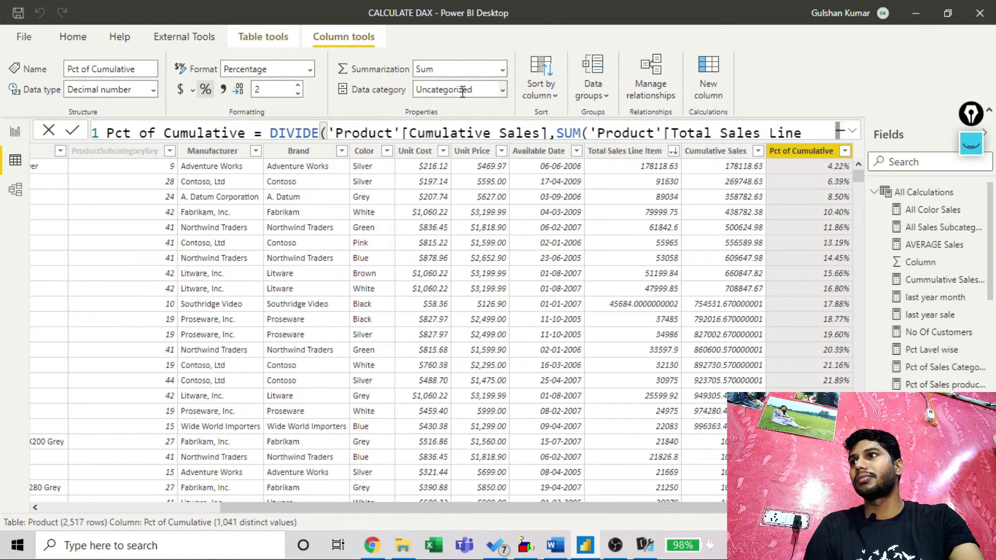
Add another calculated column to the Product table and name it Category Grade
{"action": "left_click", "coordinate": [709, 78]}
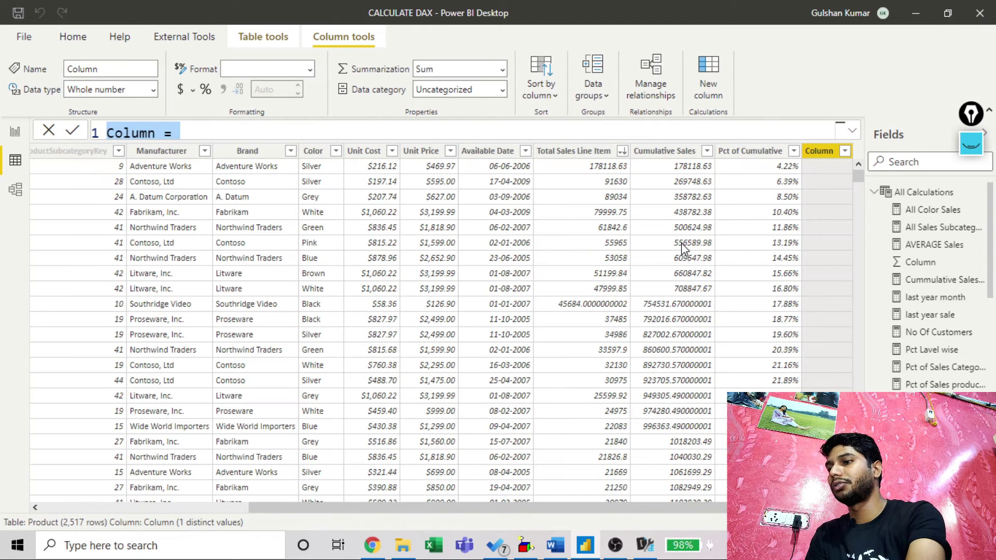
{"action": "type", "text": "Gra"}
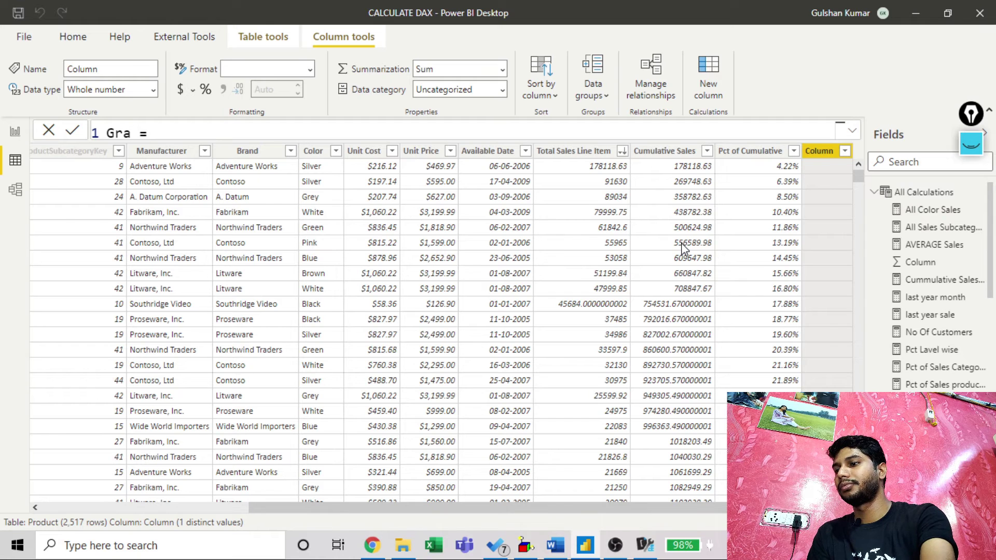
{"action": "key", "text": "BackSpace"}
{"action": "key", "text": "BackSpace"}
{"action": "key", "text": "BackSpace"}
{"action": "type", "text": "Category"}
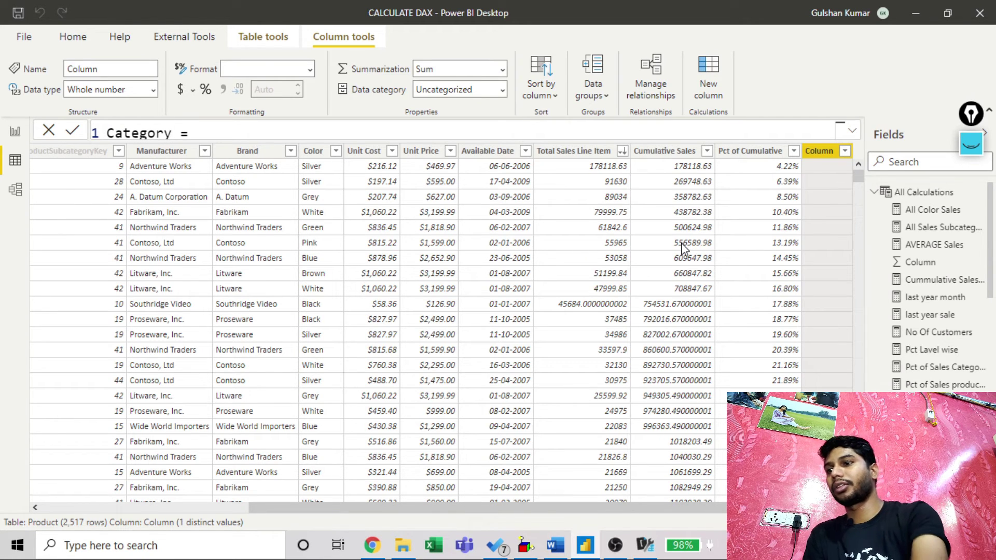
{"action": "type", "text": "Gra "}
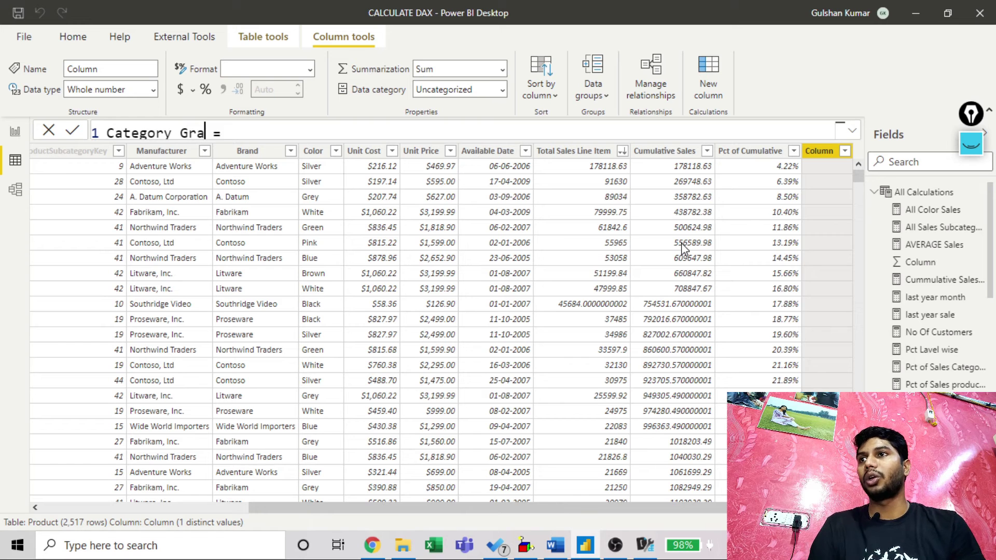
{"action": "type", "text": "de"}
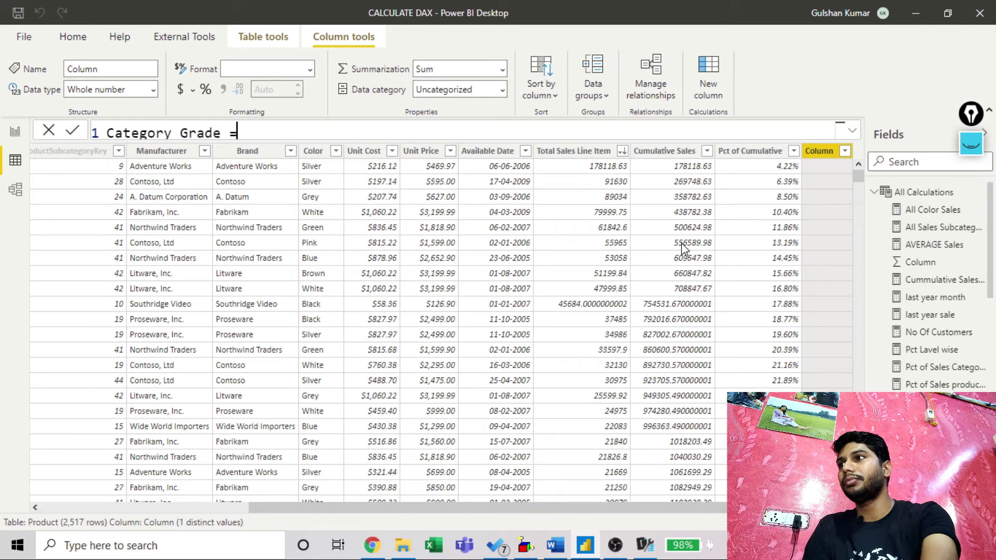
Start the Category Grade formula with an IF function that tests the 'Product'[Pct of Cumulative] column
{"action": "type", "text": " = IF"}
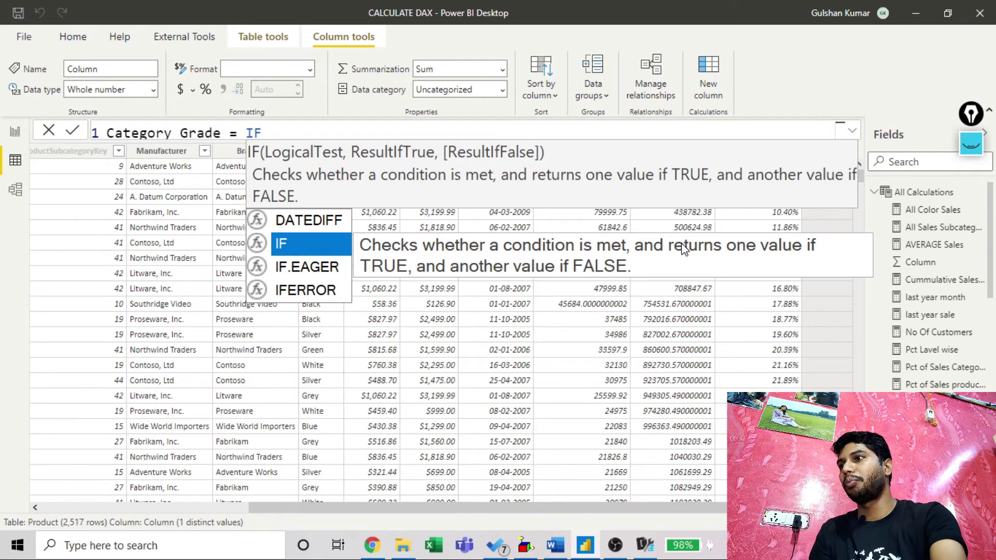
{"action": "type", "text": "("}
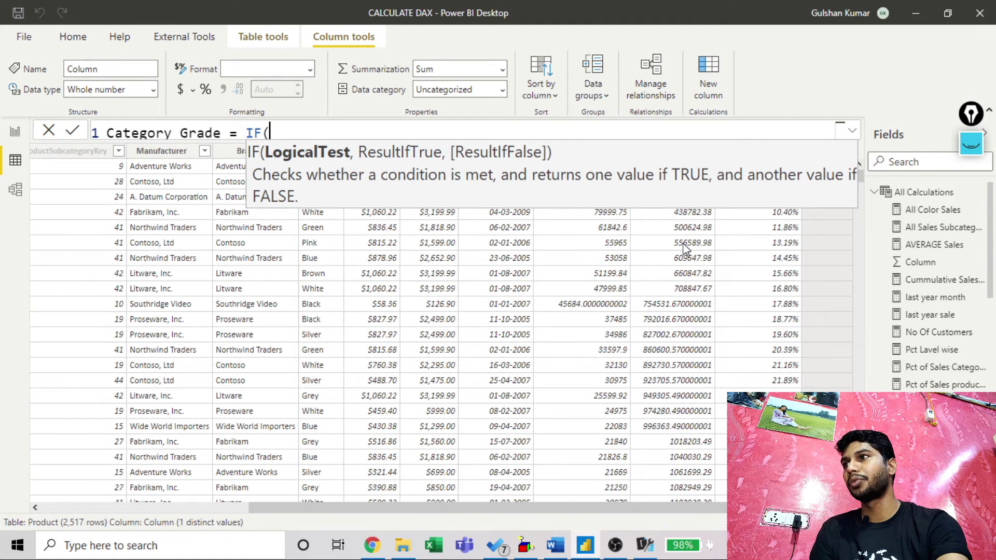
{"action": "type", "text": "'pr"}
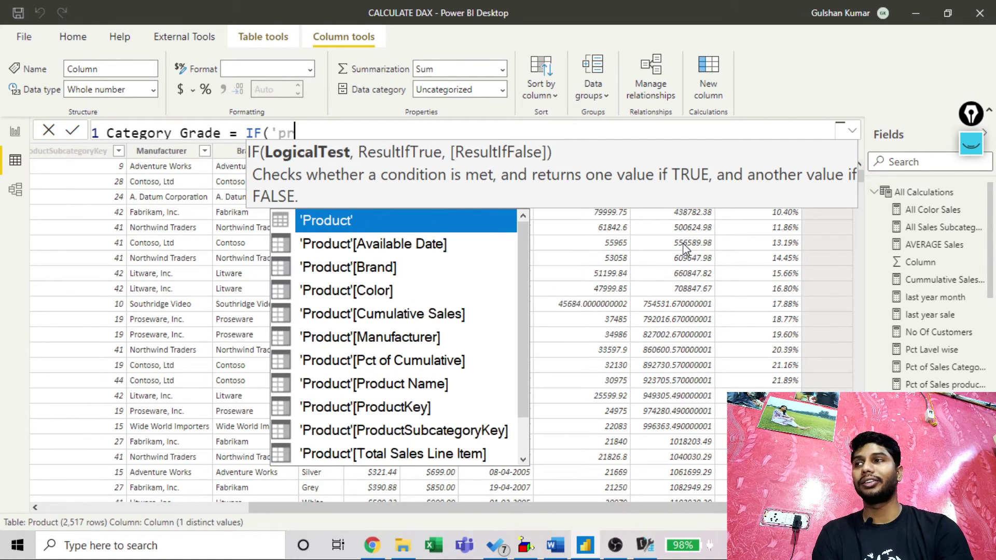
{"action": "key", "text": "Down"}
{"action": "key", "text": "Down"}
{"action": "key", "text": "Down"}
{"action": "key", "text": "Down"}
{"action": "key", "text": "Down"}
{"action": "key", "text": "Down"}
{"action": "key", "text": "Down"}
{"action": "key", "text": "Down"}
{"action": "key", "text": "Down"}
{"action": "key", "text": "Down"}
{"action": "key", "text": "Down"}
{"action": "key", "text": "Down"}
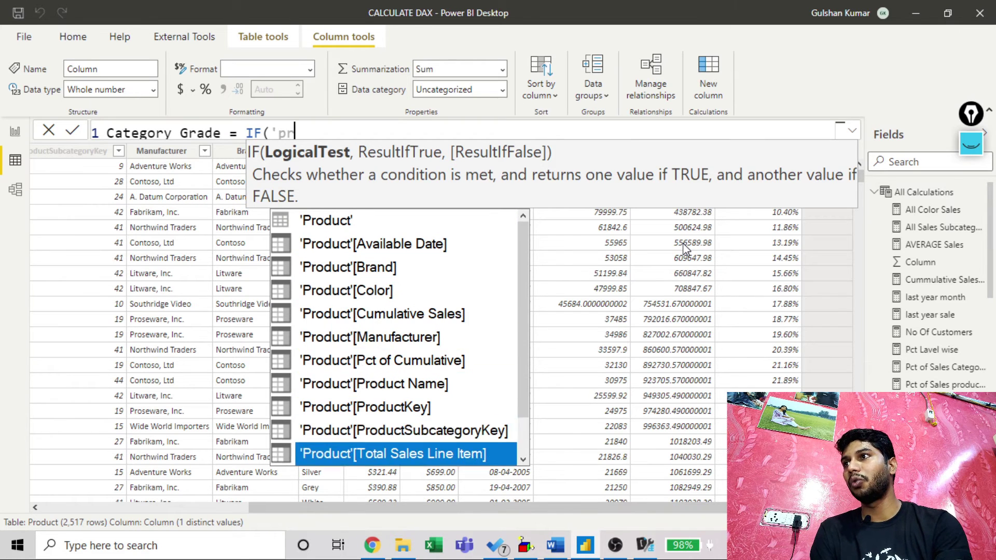
{"action": "key", "text": "Up"}
{"action": "key", "text": "Up"}
{"action": "key", "text": "Up"}
{"action": "key", "text": "Up"}
{"action": "key", "text": "Up"}
{"action": "key", "text": "Up"}
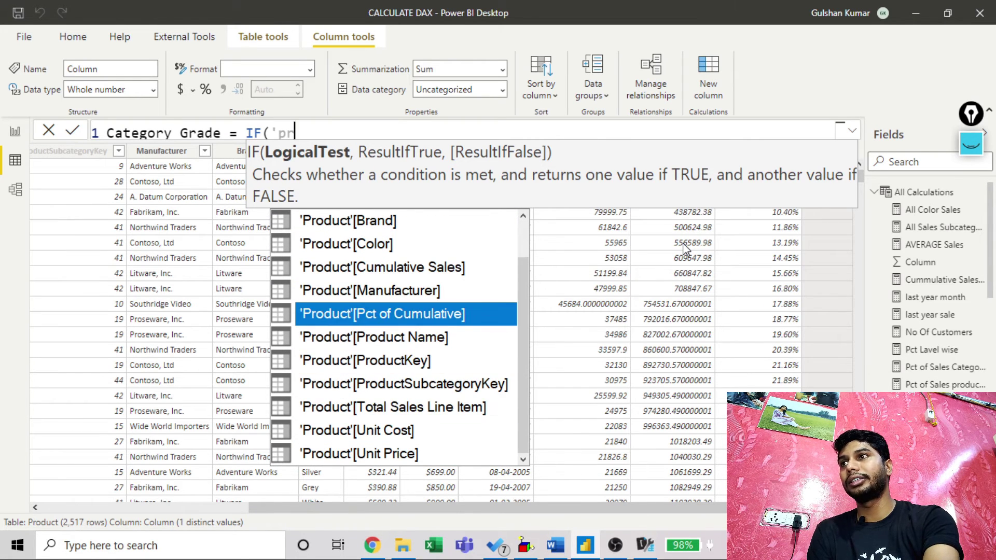
{"action": "key", "text": "Tab"}
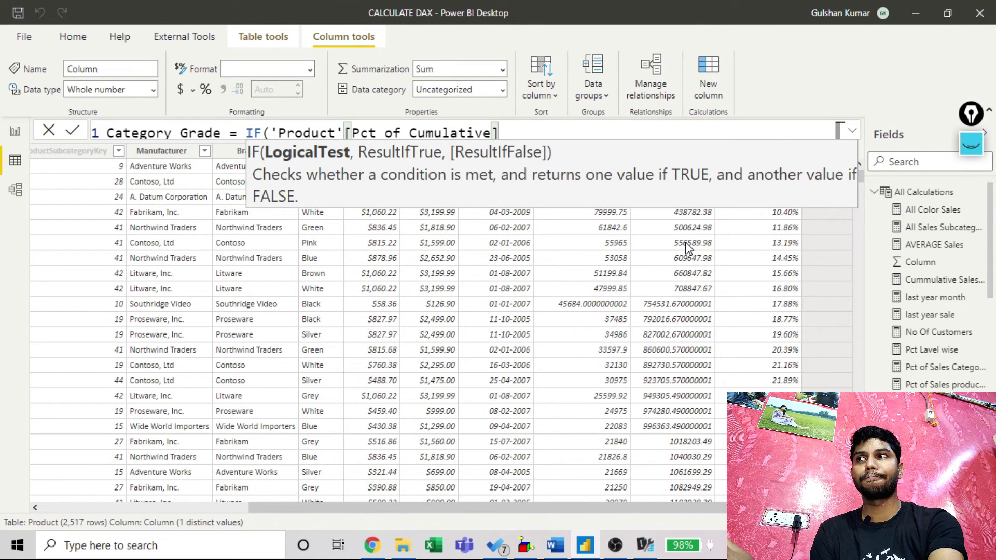
Complete the IF condition as less than 0.4 and return "A" when it is true
{"action": "type", "text": ">"}
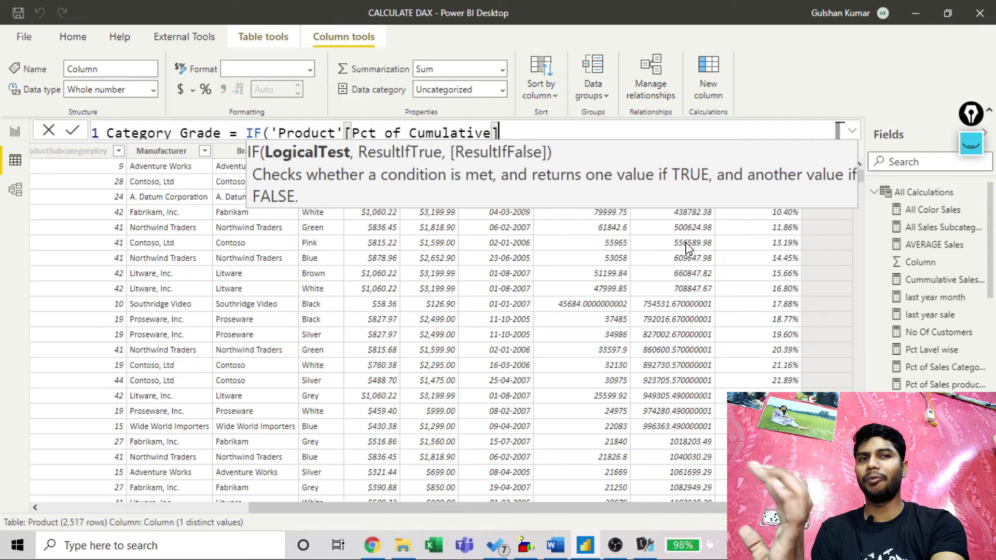
{"action": "key", "text": "BackSpace"}
{"action": "type", "text": "<0."}
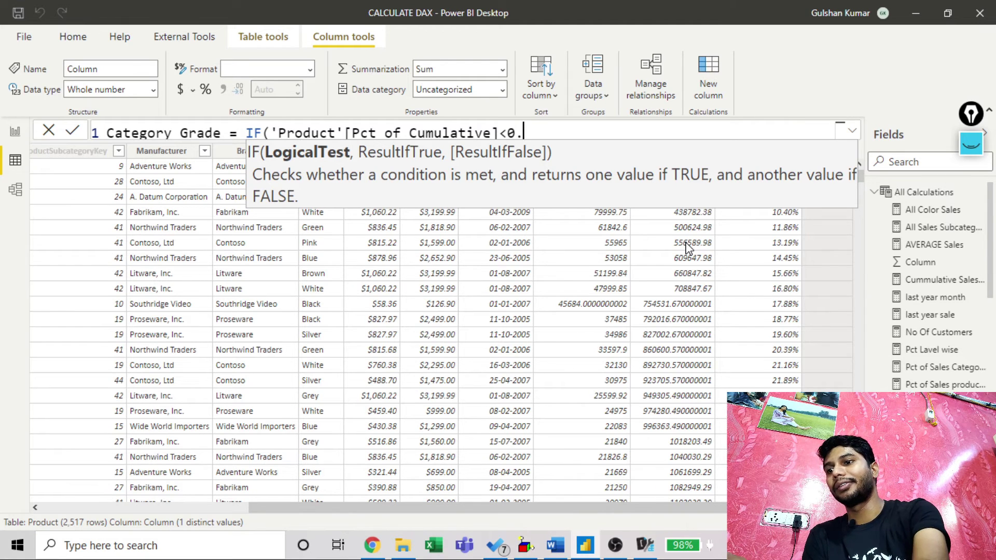
{"action": "type", "text": "4"}
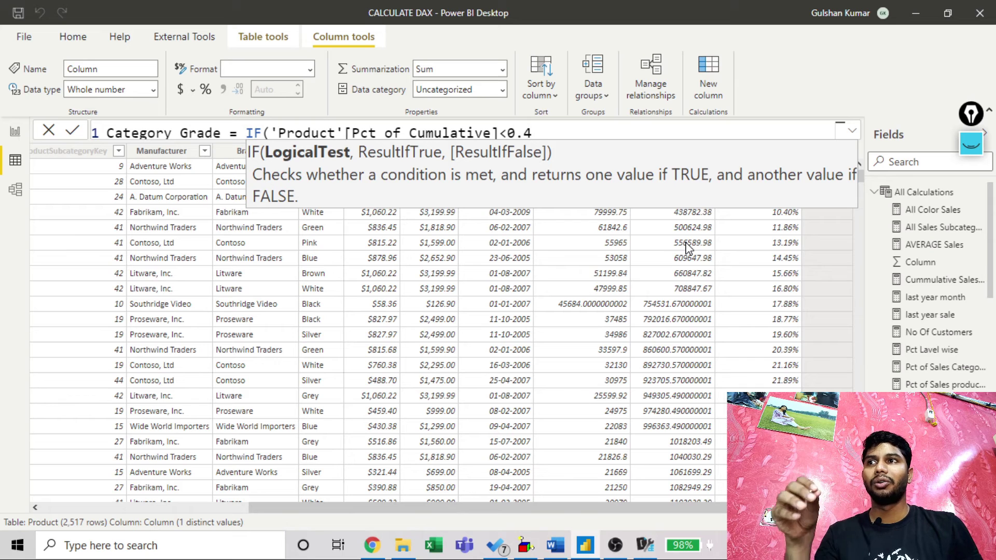
{"action": "type", "text": ","}
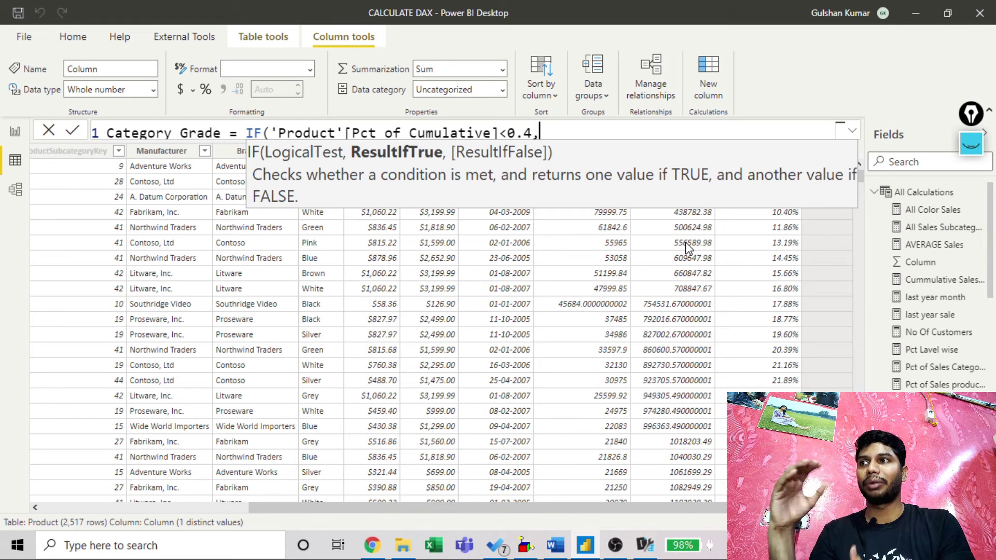
{"action": "type", "text": "\"A\""}
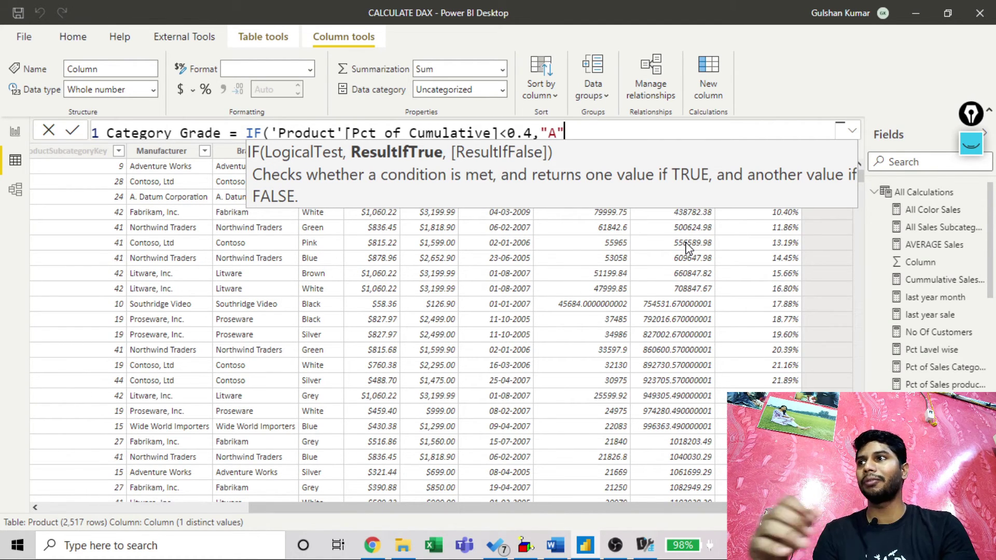
{"action": "type", "text": ","}
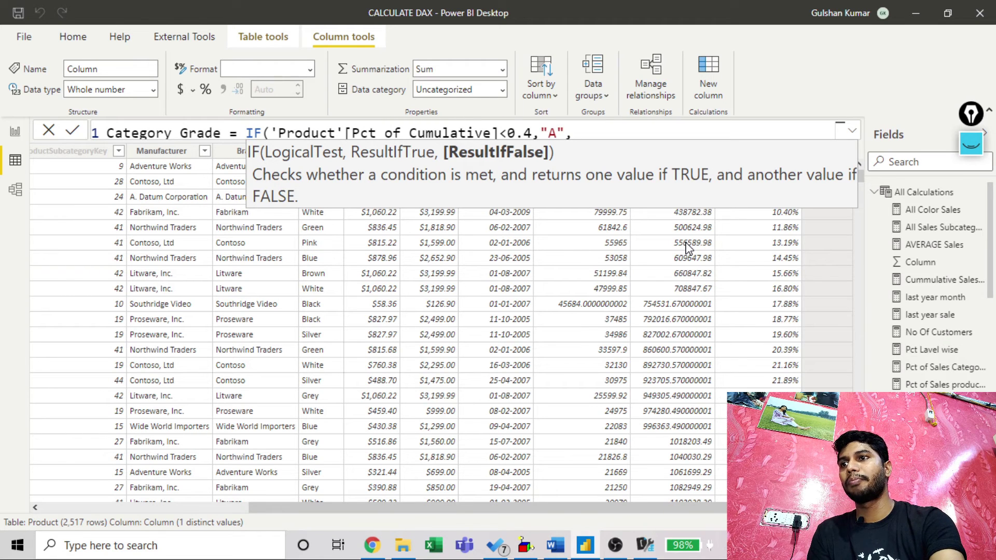
Nest a second IF as the false result, testing 'Product'[Pct of Cumulative] again
{"action": "type", "text": "if"}
{"action": "key", "text": "Tab"}
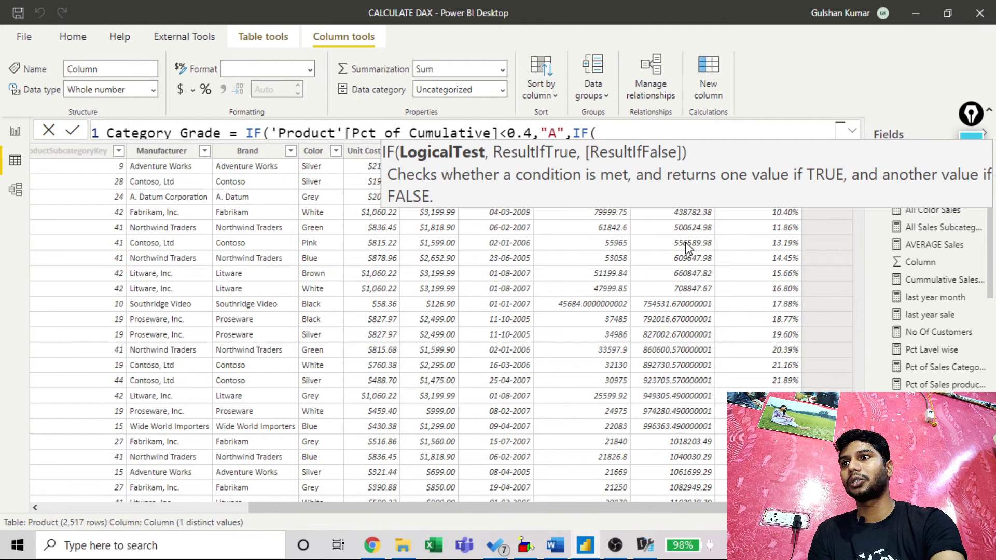
{"action": "type", "text": "'pr"}
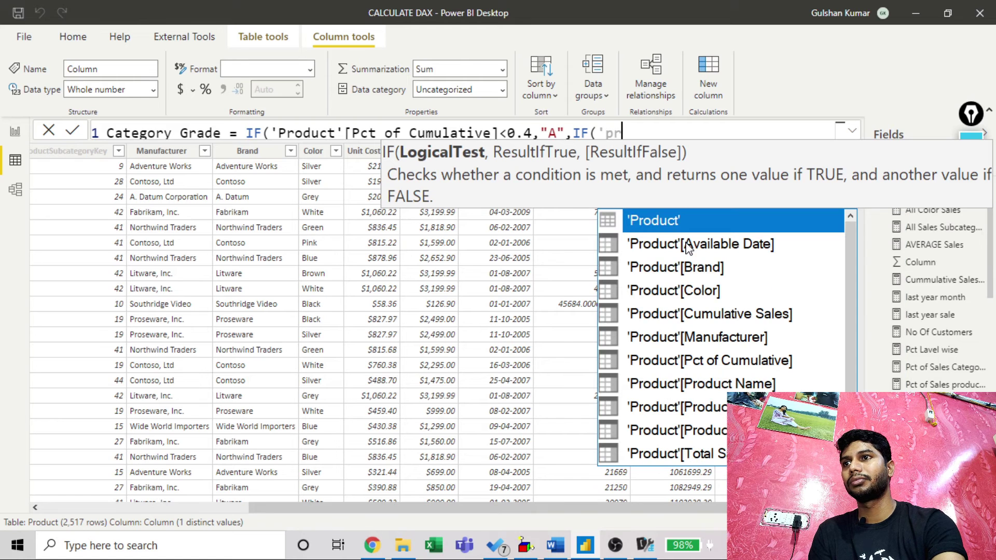
{"action": "key", "text": "Down"}
{"action": "key", "text": "Down"}
{"action": "key", "text": "Down"}
{"action": "key", "text": "Down"}
{"action": "key", "text": "Down"}
{"action": "key", "text": "Down"}
{"action": "key", "text": "Down"}
{"action": "key", "text": "Down"}
{"action": "key", "text": "Down"}
{"action": "key", "text": "Down"}
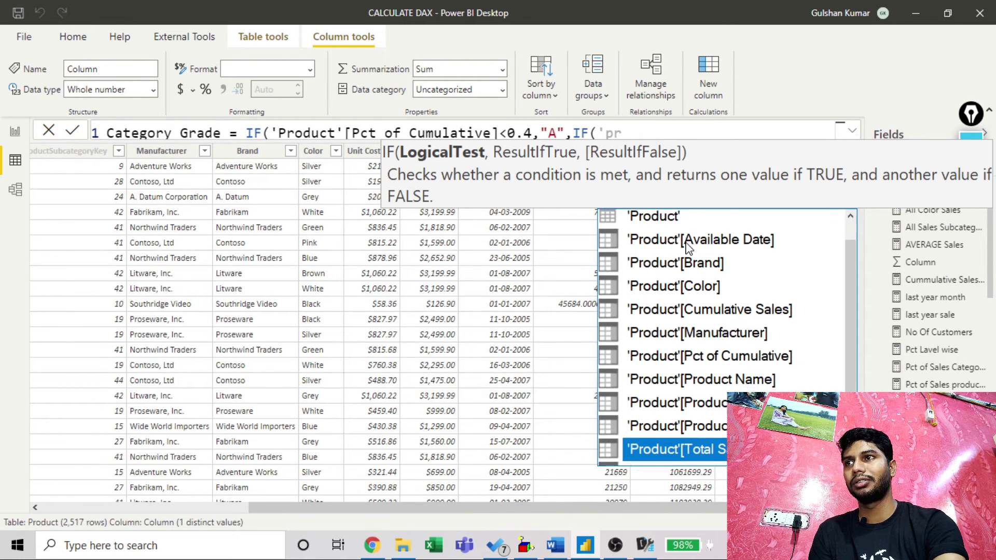
{"action": "key", "text": "Down"}
{"action": "key", "text": "Down"}
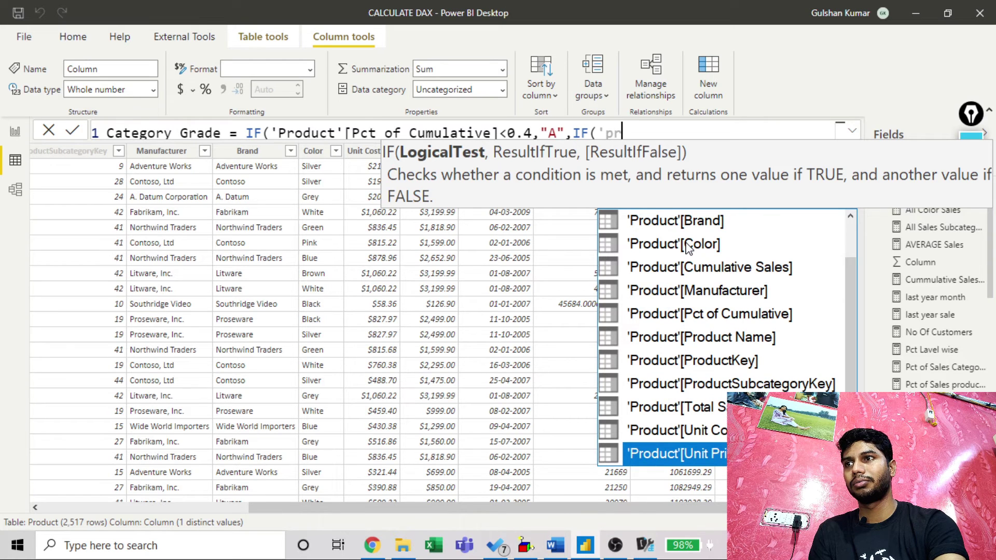
{"action": "key", "text": "Up"}
{"action": "key", "text": "Up"}
{"action": "key", "text": "Up"}
{"action": "key", "text": "Up"}
{"action": "key", "text": "Up"}
{"action": "key", "text": "Up"}
{"action": "key", "text": "Up"}
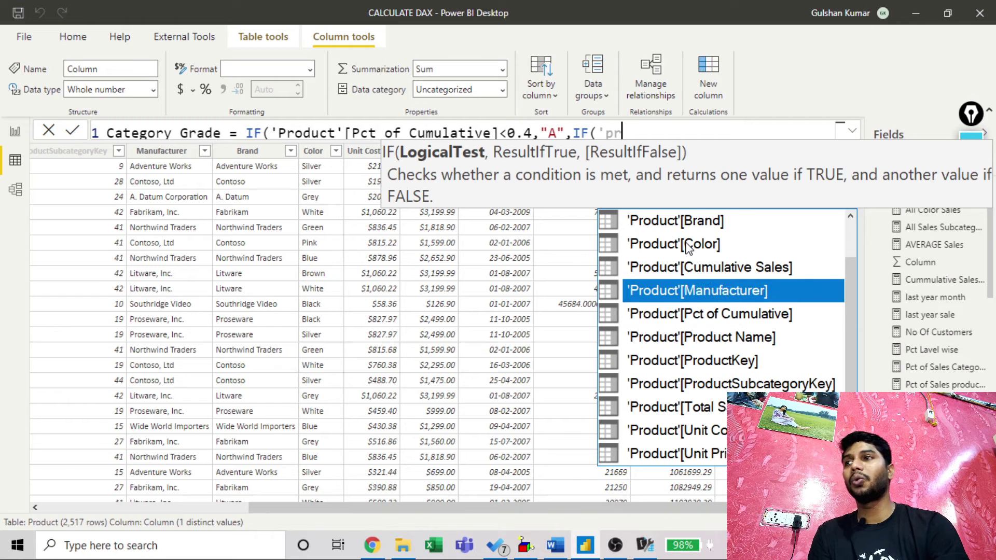
{"action": "key", "text": "Up"}
{"action": "key", "text": "Up"}
{"action": "key", "text": "Up"}
{"action": "key", "text": "Up"}
{"action": "key", "text": "Up"}
{"action": "key", "text": "Down"}
{"action": "key", "text": "Down"}
{"action": "key", "text": "Down"}
{"action": "key", "text": "Down"}
{"action": "key", "text": "Down"}
{"action": "key", "text": "Down"}
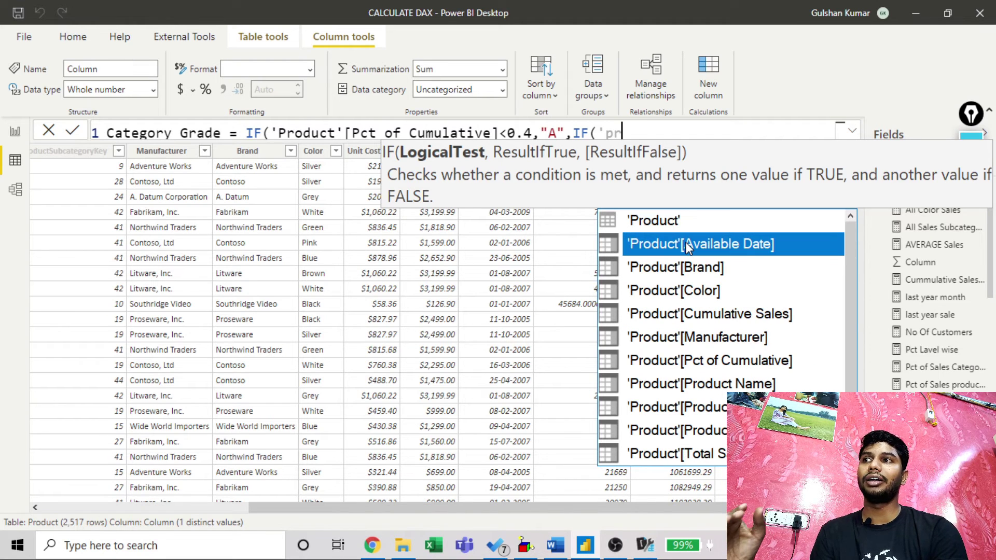
{"action": "key", "text": "Tab"}
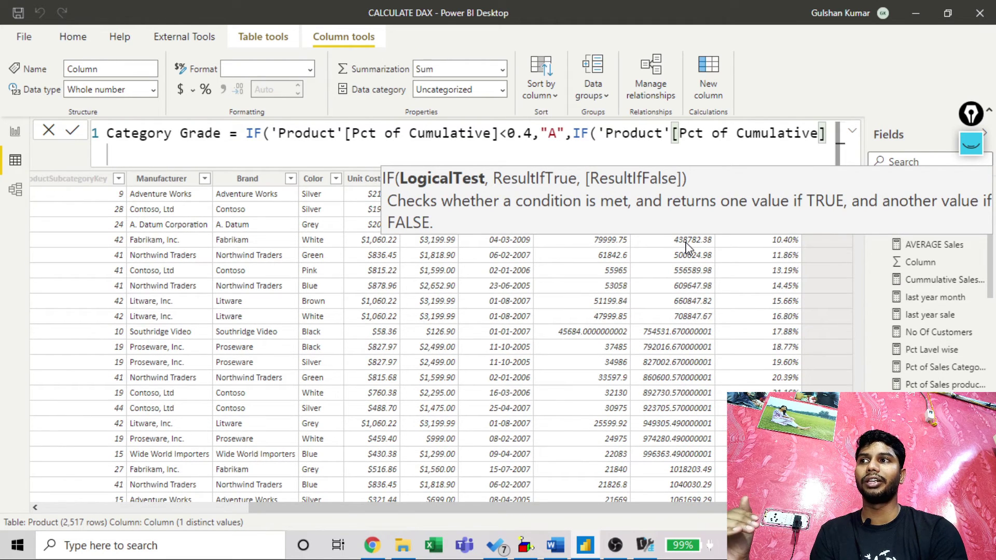
Make the nested IF return "B" below 0.6 and "C" otherwise, and commit the Category Grade formula
{"action": "type", "text": "<"}
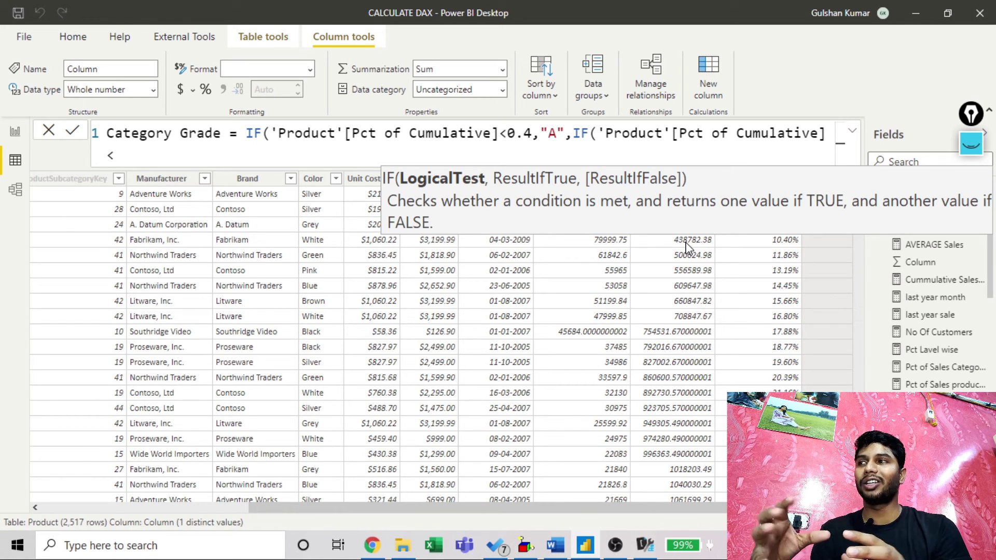
{"action": "type", "text": "0.6"}
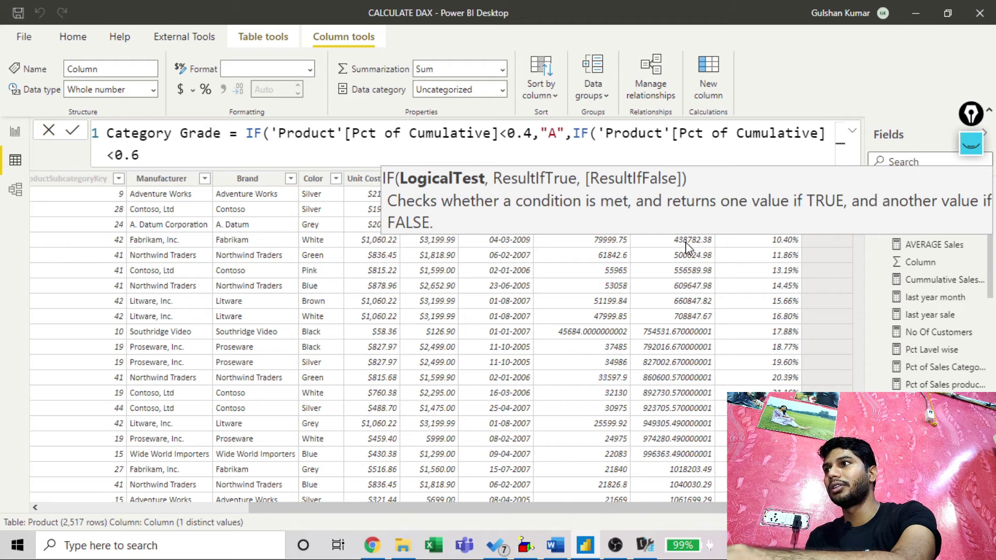
{"action": "type", "text": ",\""}
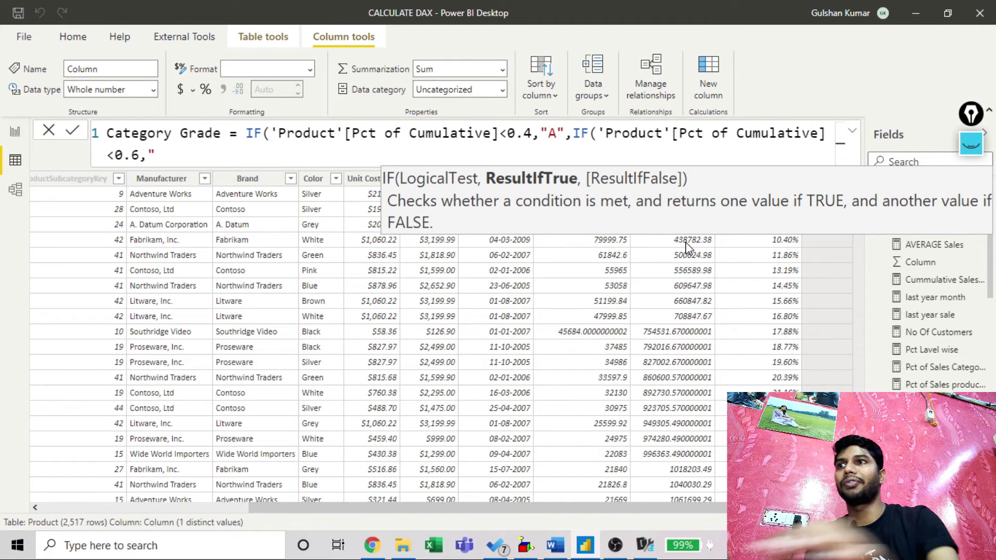
{"action": "type", "text": "B\",\"C"}
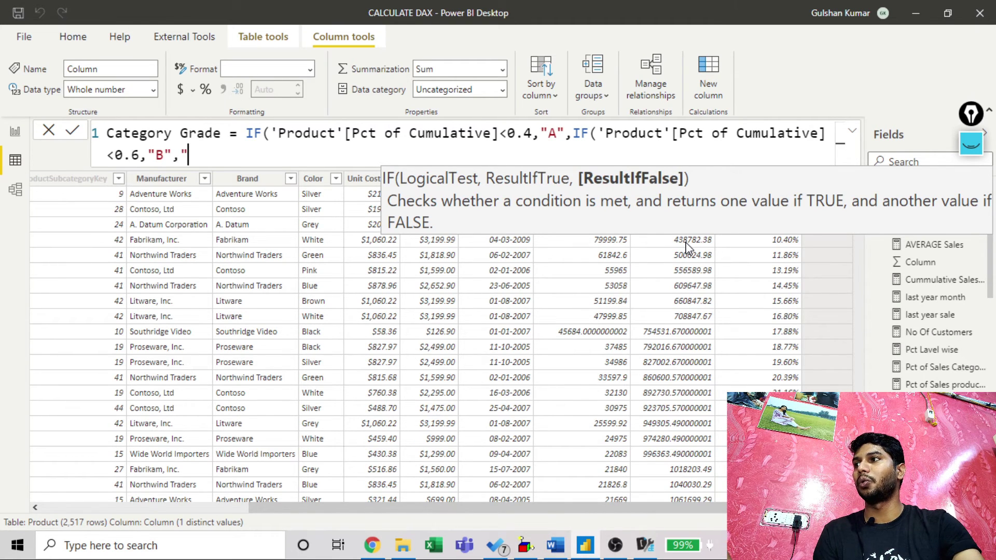
{"action": "type", "text": "\""}
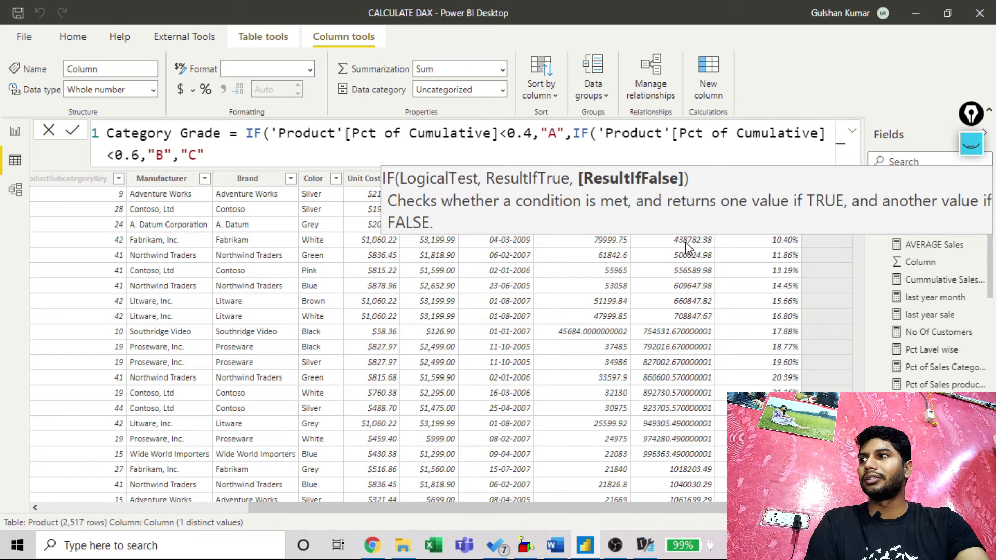
{"action": "type", "text": "))"}
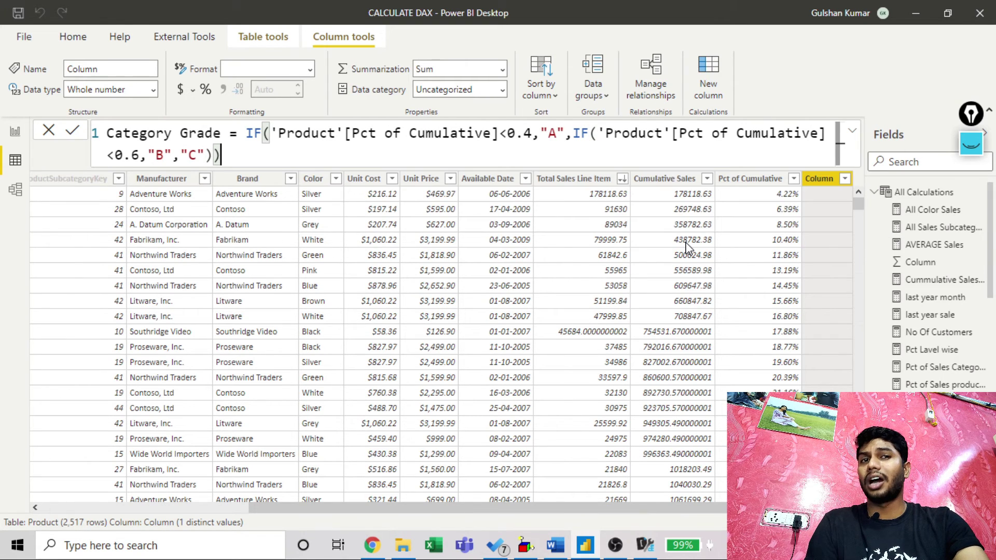
{"action": "left_click", "coordinate": [74, 131]}
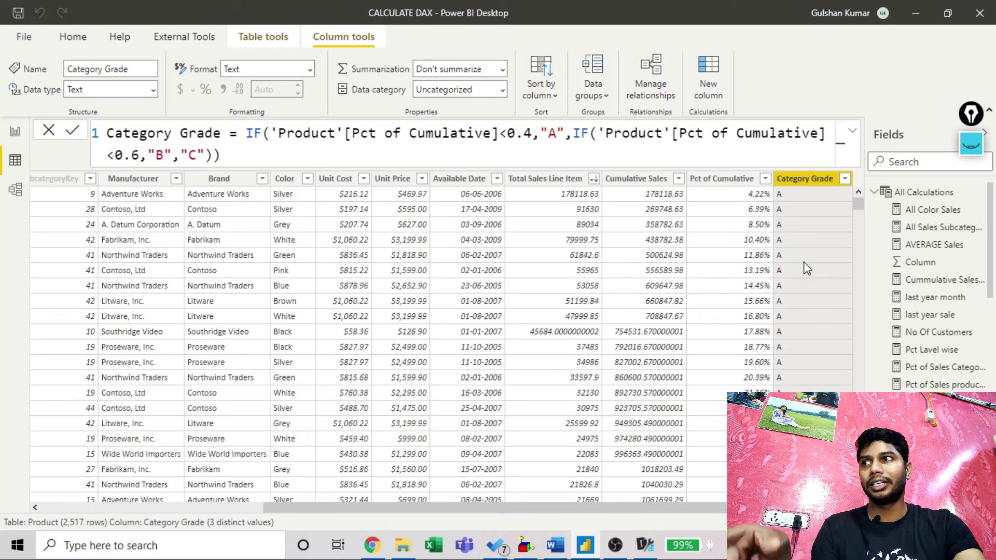
Examine how the Category Grade values follow the Pct of Cumulative thresholds down the Product rows
{"action": "scroll", "coordinate": [806, 267], "scroll_direction": "down", "scroll_amount": 10}
{"action": "scroll", "coordinate": [806, 267], "scroll_direction": "down", "scroll_amount": 19}
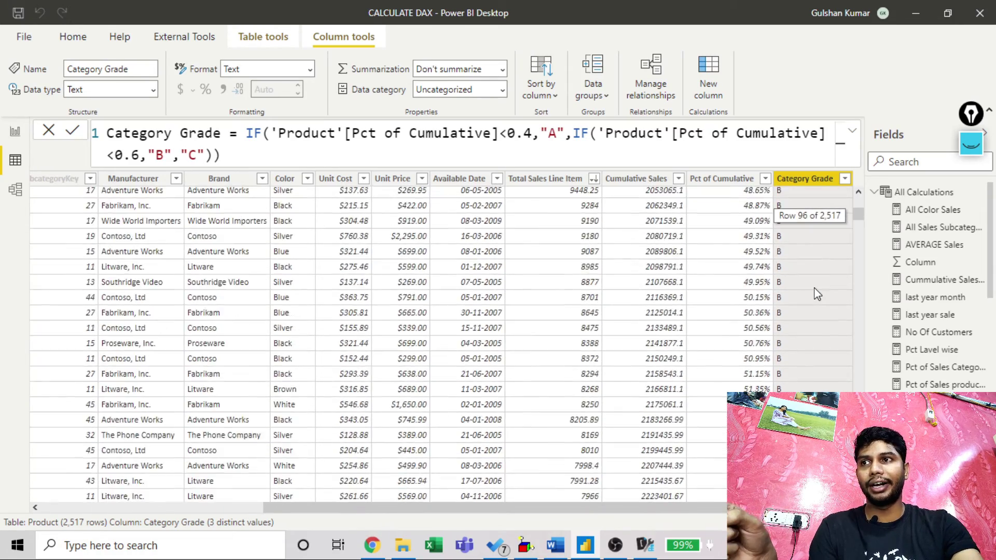
{"action": "scroll", "coordinate": [817, 294], "scroll_direction": "up", "scroll_amount": 13}
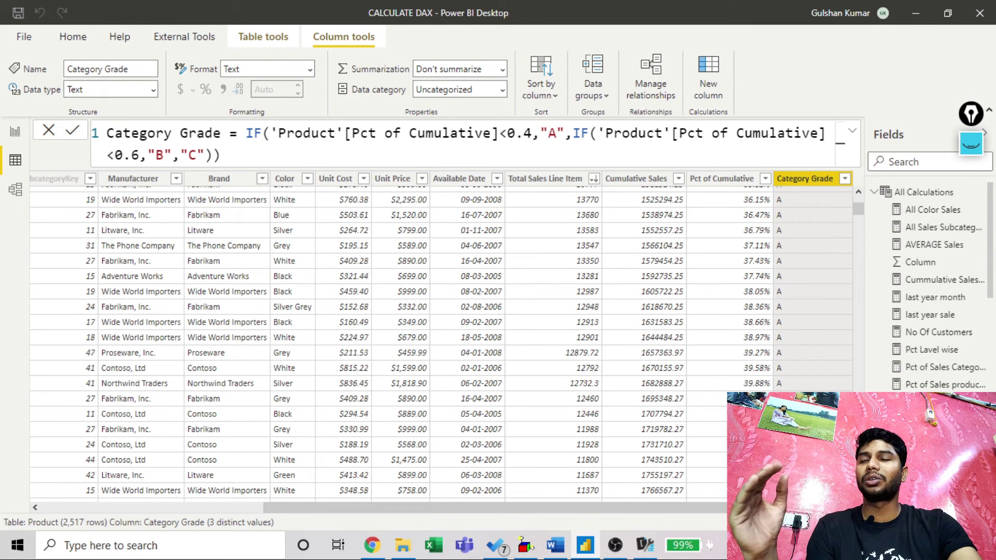
{"action": "scroll", "coordinate": [440, 342], "scroll_direction": "down", "scroll_amount": 9}
{"action": "scroll", "coordinate": [441, 342], "scroll_direction": "down", "scroll_amount": 20}
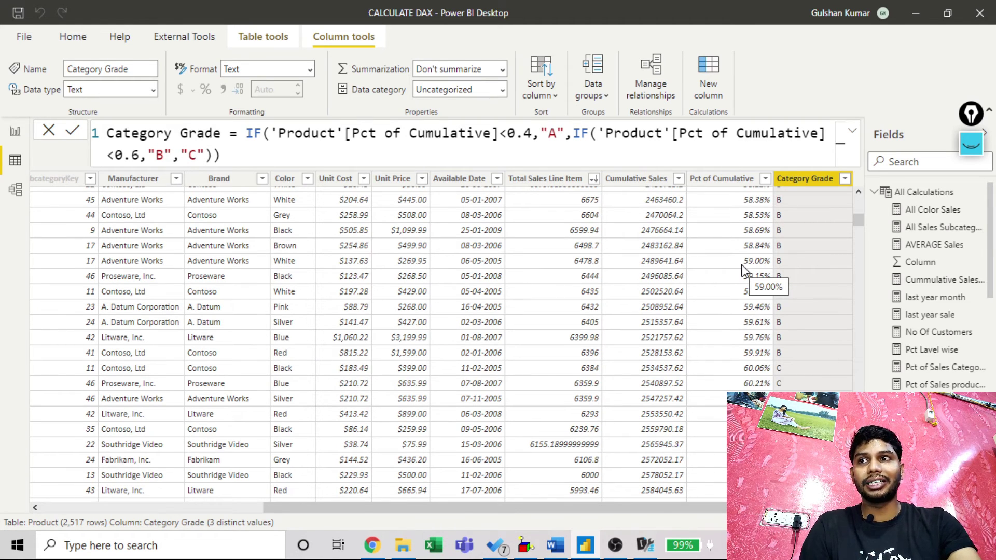
On the ABC report page, create a table visual from Product's Category Grade and add the Total Sales measure to it
{"action": "left_click", "coordinate": [15, 133]}
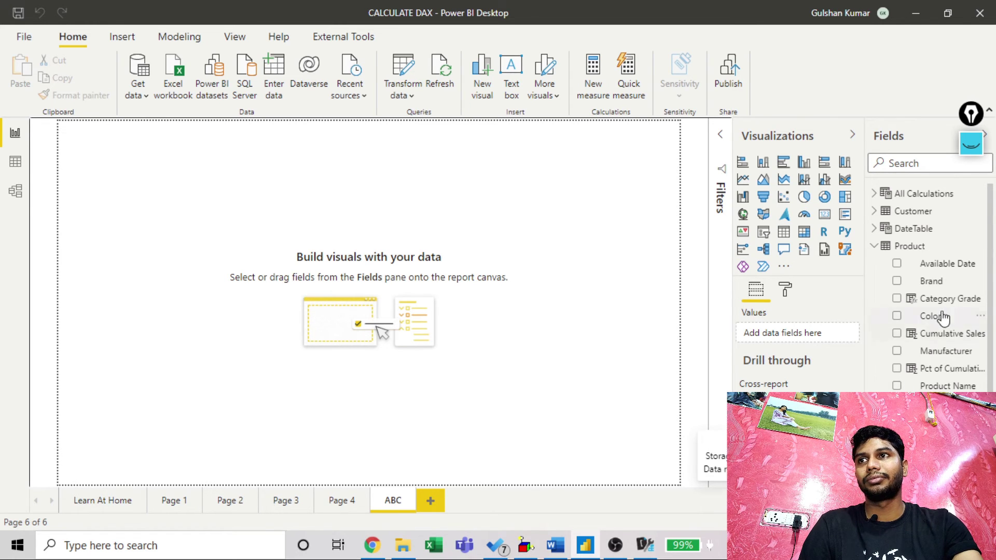
{"action": "left_click_drag", "start_coordinate": [954, 300], "coordinate": [480, 309]}
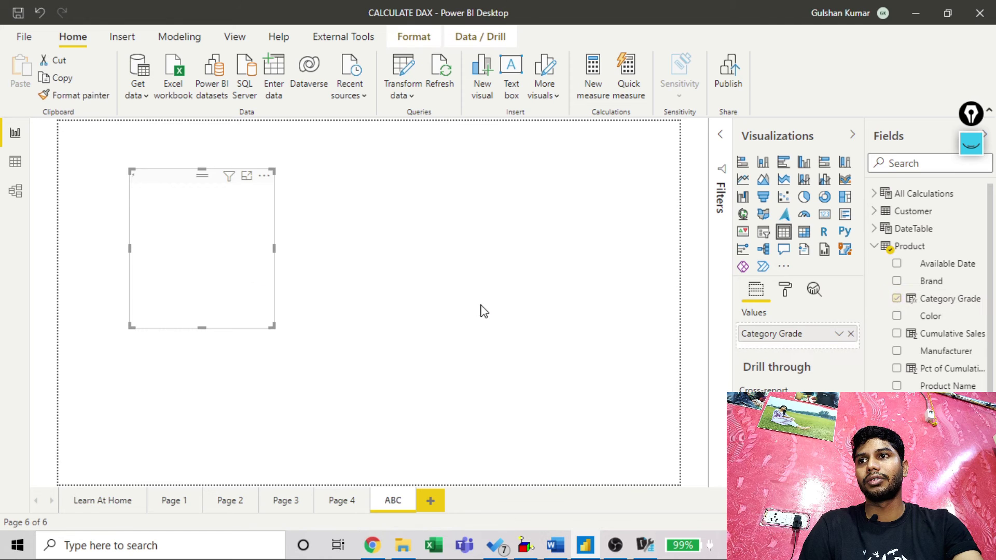
{"action": "left_click", "coordinate": [874, 194]}
{"action": "scroll", "coordinate": [951, 349], "scroll_direction": "down", "scroll_amount": 8}
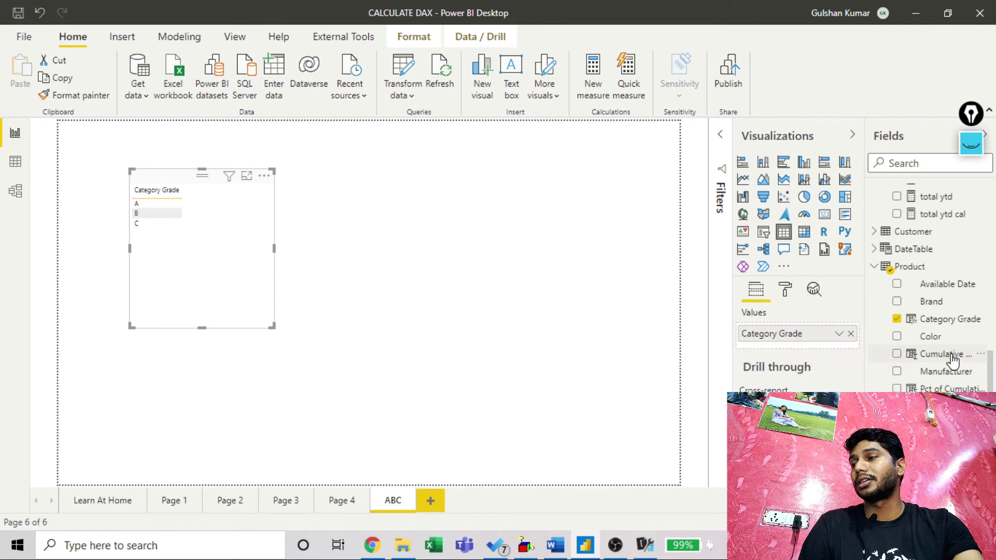
{"action": "mouse_move", "coordinate": [951, 355]}
{"action": "left_mouse_down"}
{"action": "mouse_move", "coordinate": [849, 333]}
{"action": "mouse_move", "coordinate": [957, 359]}
{"action": "left_mouse_up"}
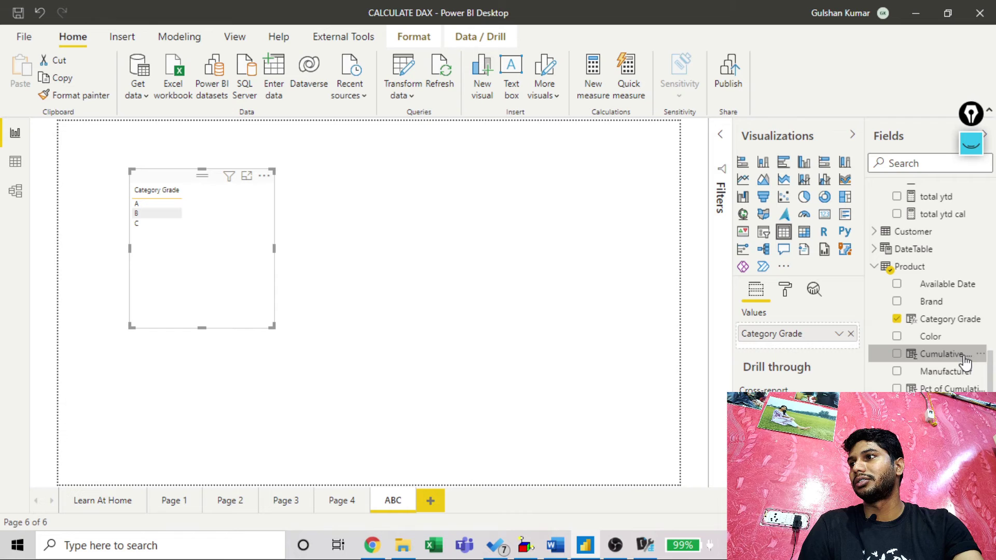
{"action": "scroll", "coordinate": [960, 359], "scroll_direction": "up", "scroll_amount": 3}
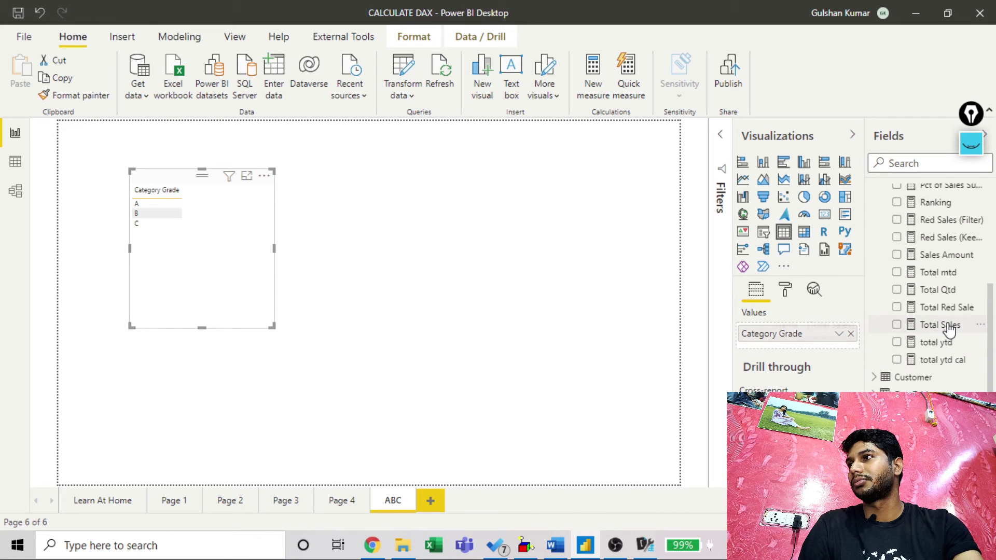
{"action": "left_click_drag", "start_coordinate": [949, 329], "coordinate": [246, 270]}
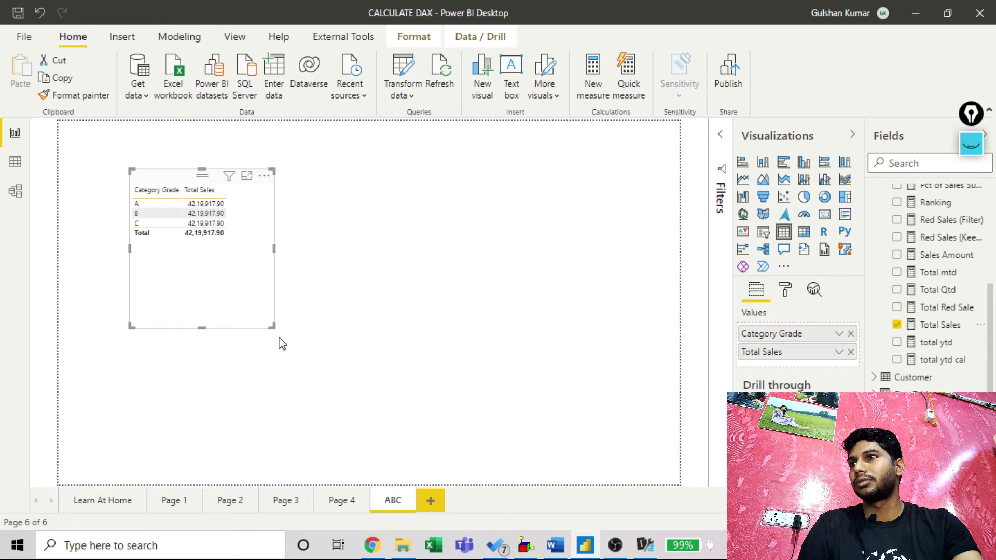
Replace the Total Sales measure in the Category Grade table with Sales Amount and resize the table to fit
{"action": "left_click_drag", "start_coordinate": [274, 325], "coordinate": [399, 365]}
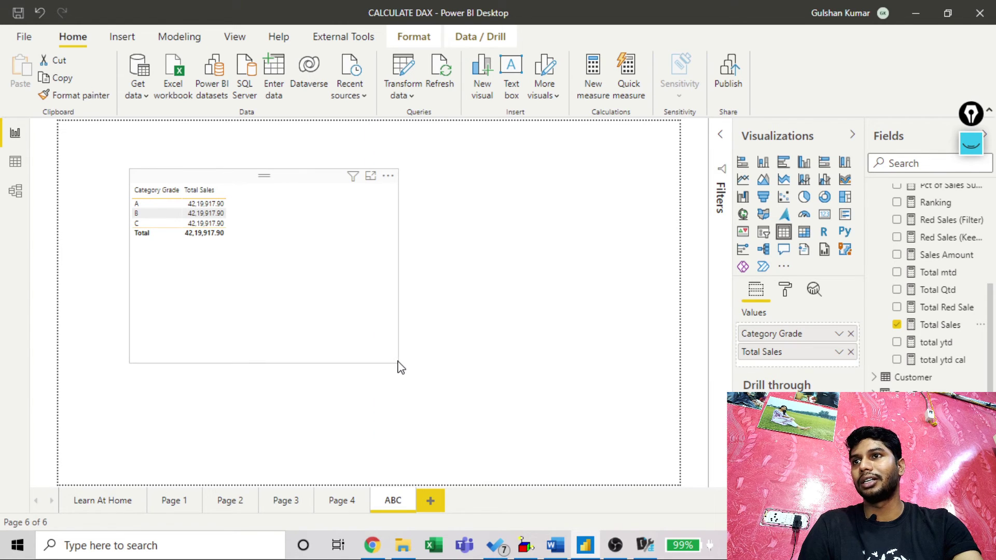
{"action": "left_click_drag", "start_coordinate": [298, 180], "coordinate": [300, 197]}
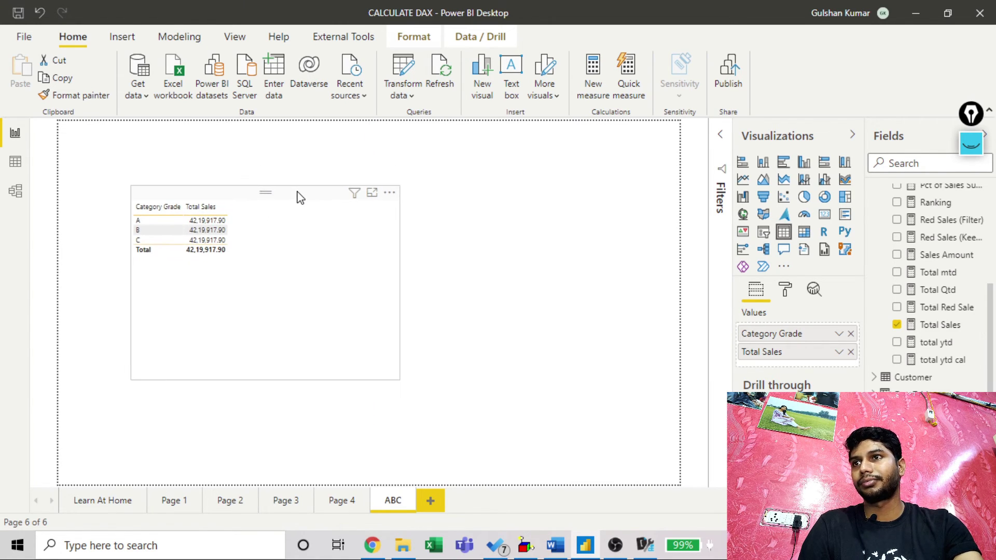
{"action": "left_click", "coordinate": [939, 325]}
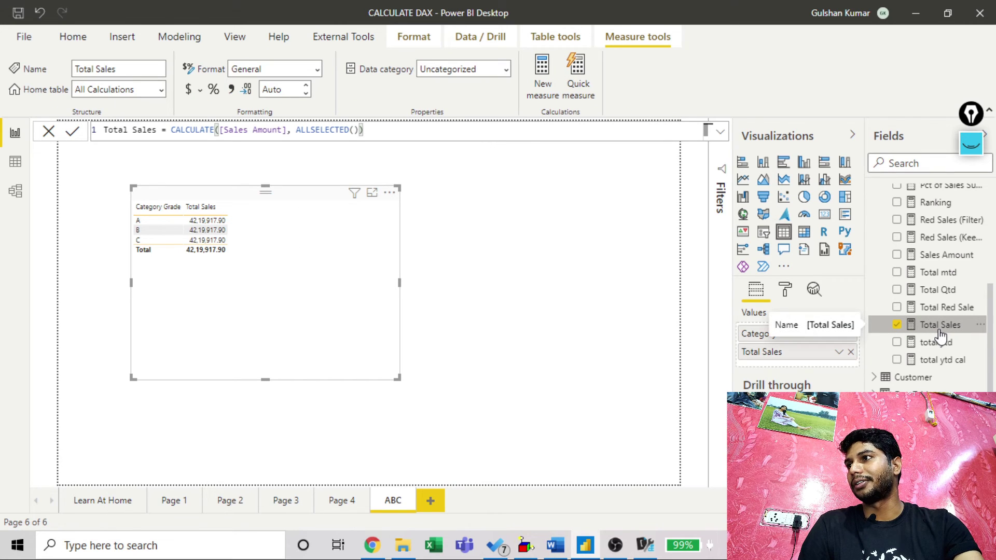
{"action": "left_click", "coordinate": [896, 325]}
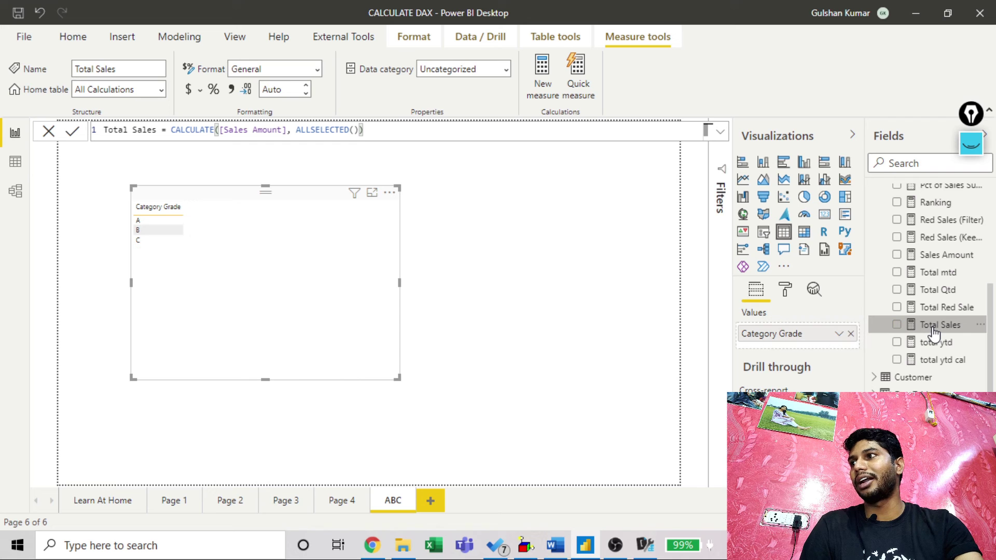
{"action": "scroll", "coordinate": [943, 342], "scroll_direction": "up", "scroll_amount": 3}
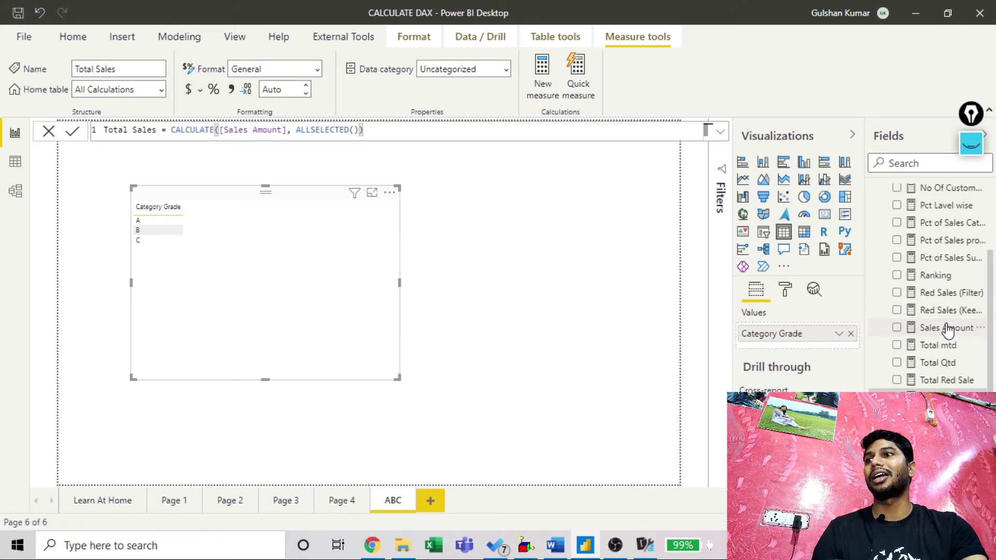
{"action": "left_click_drag", "start_coordinate": [947, 329], "coordinate": [314, 283]}
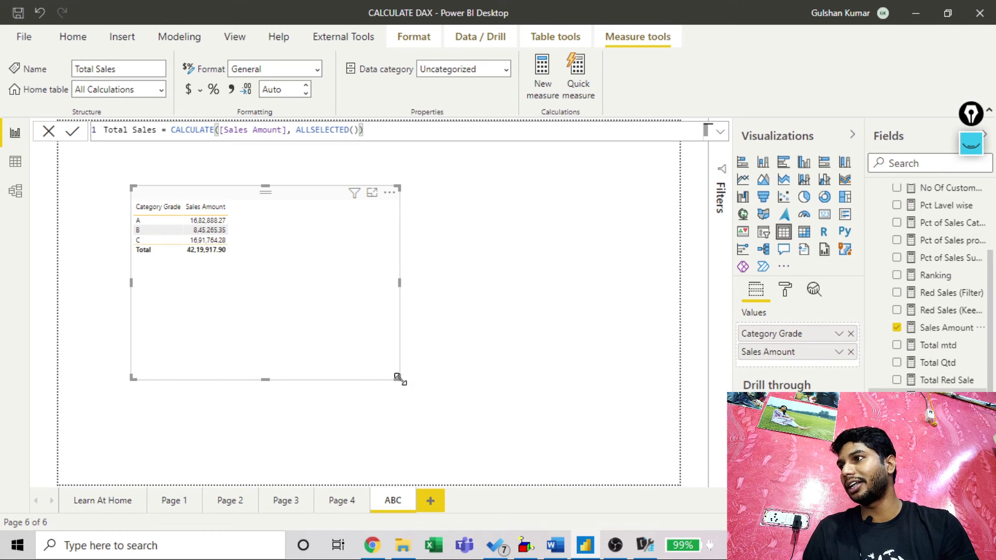
{"action": "left_click_drag", "start_coordinate": [399, 378], "coordinate": [273, 308]}
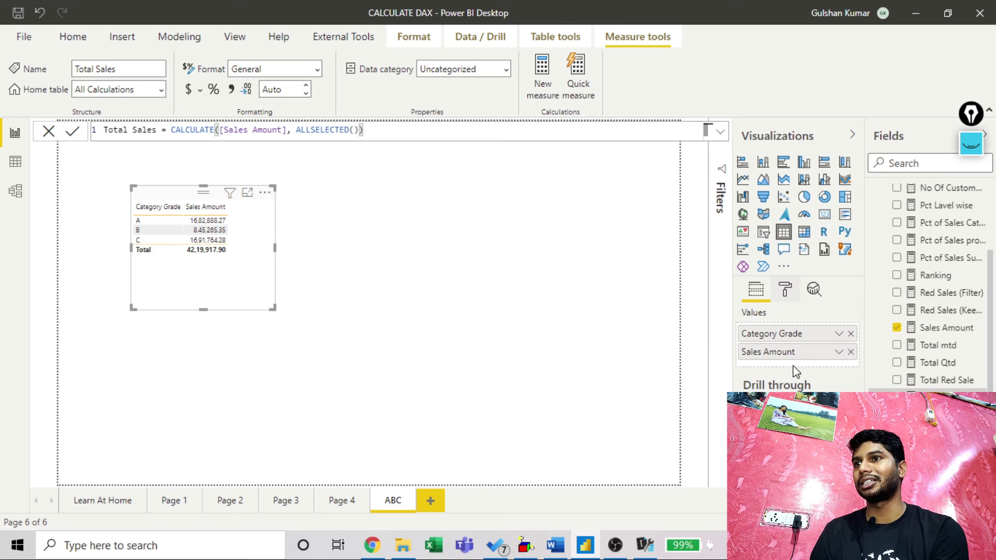
Set the table's grid text size to 18, then enlarge the table and move it toward the page's upper-left area
{"action": "left_click", "coordinate": [785, 290]}
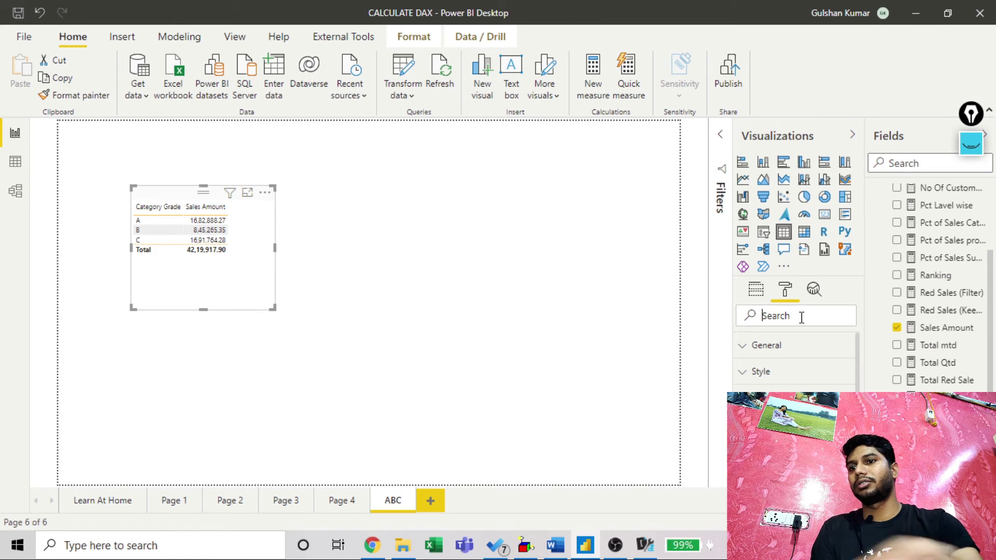
{"action": "type", "text": "sa"}
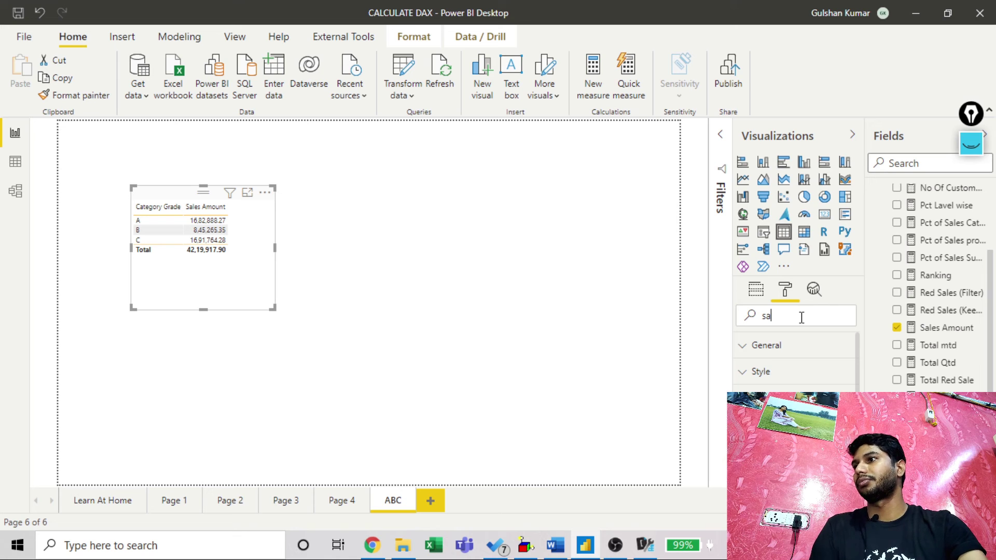
{"action": "key", "text": "BackSpace"}
{"action": "type", "text": "ize"}
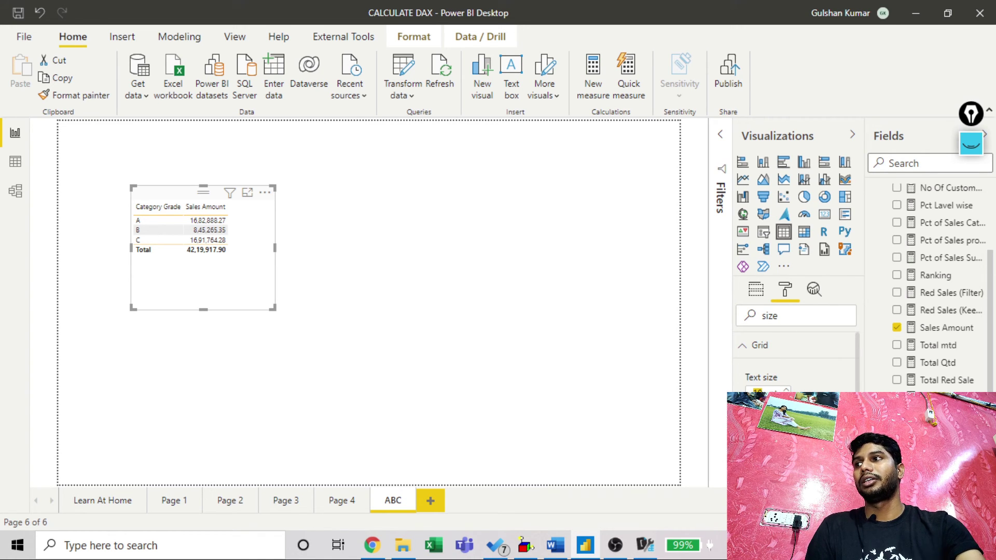
{"action": "type", "text": "18"}
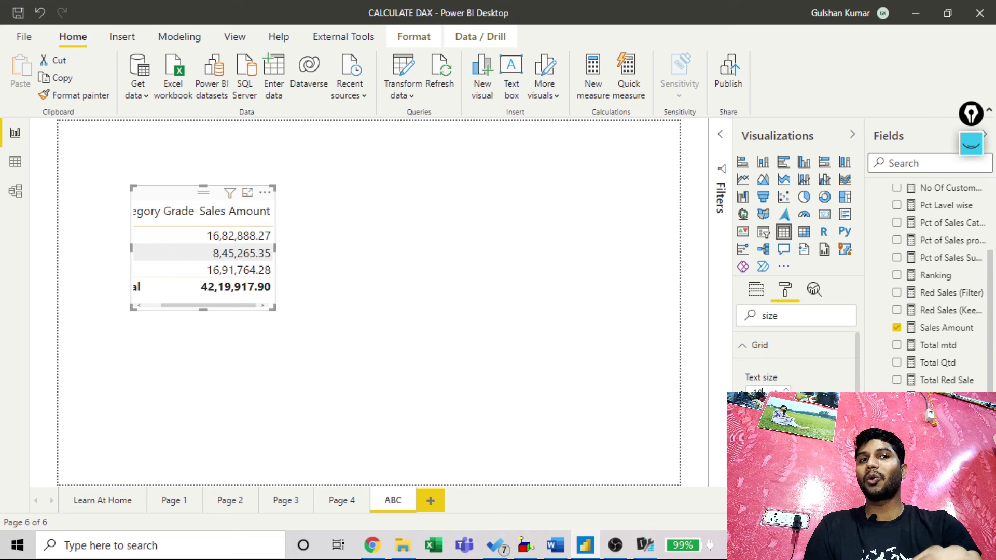
{"action": "left_click_drag", "start_coordinate": [281, 314], "coordinate": [429, 394]}
{"action": "left_click_drag", "start_coordinate": [317, 207], "coordinate": [268, 195]}
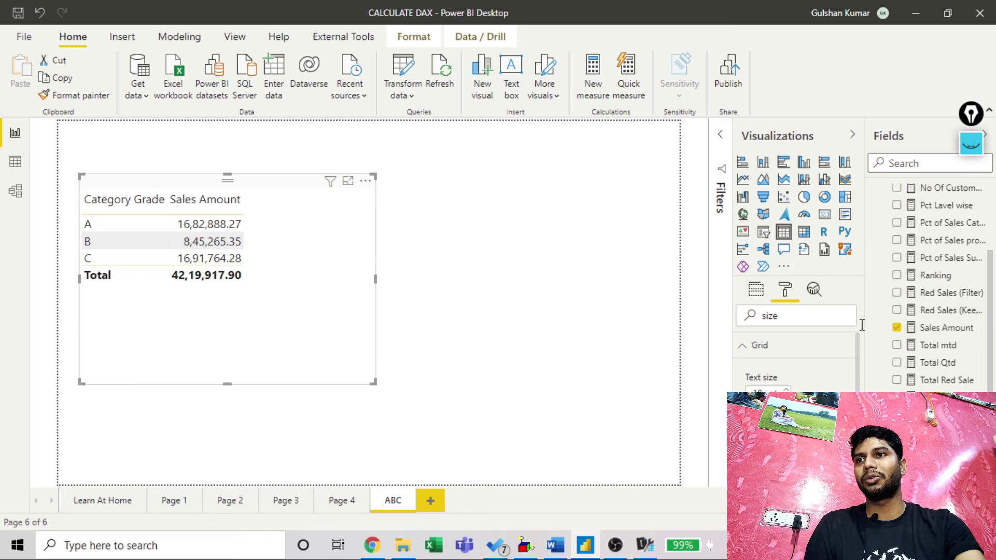
Add Product's Category field to the table, convert it to a matrix visual and enlarge it
{"action": "scroll", "coordinate": [929, 351], "scroll_direction": "down", "scroll_amount": 5}
{"action": "scroll", "coordinate": [931, 357], "scroll_direction": "up", "scroll_amount": 8}
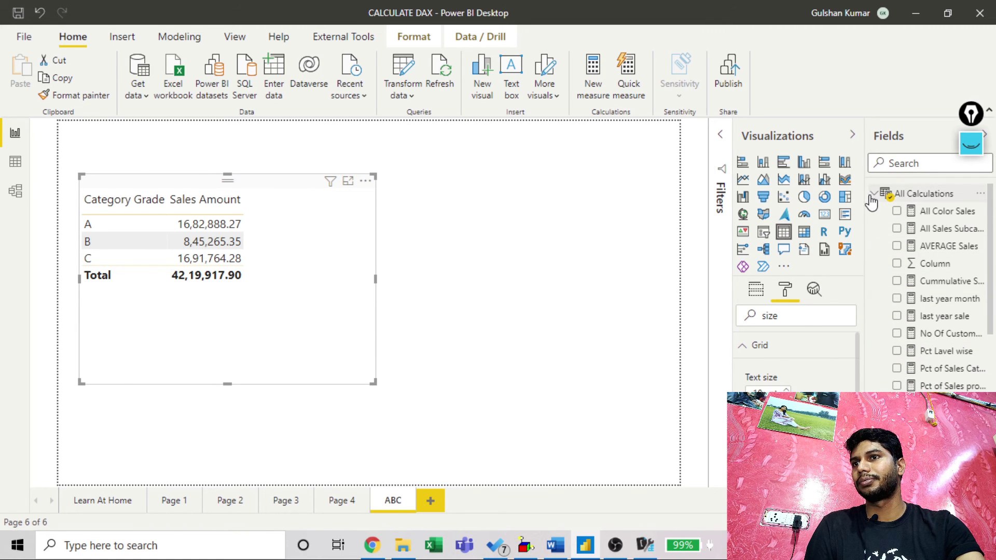
{"action": "left_click", "coordinate": [872, 197]}
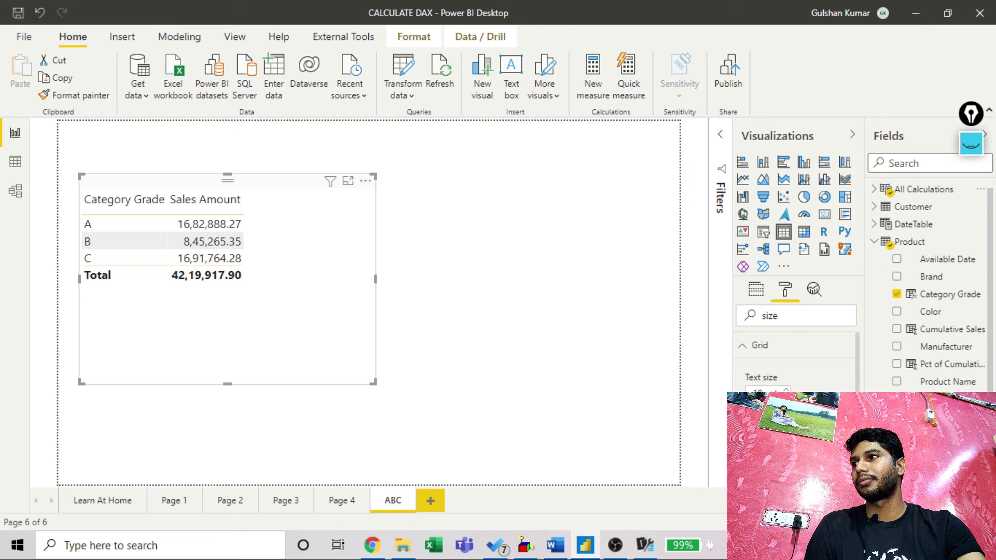
{"action": "scroll", "coordinate": [931, 284], "scroll_direction": "down", "scroll_amount": 1}
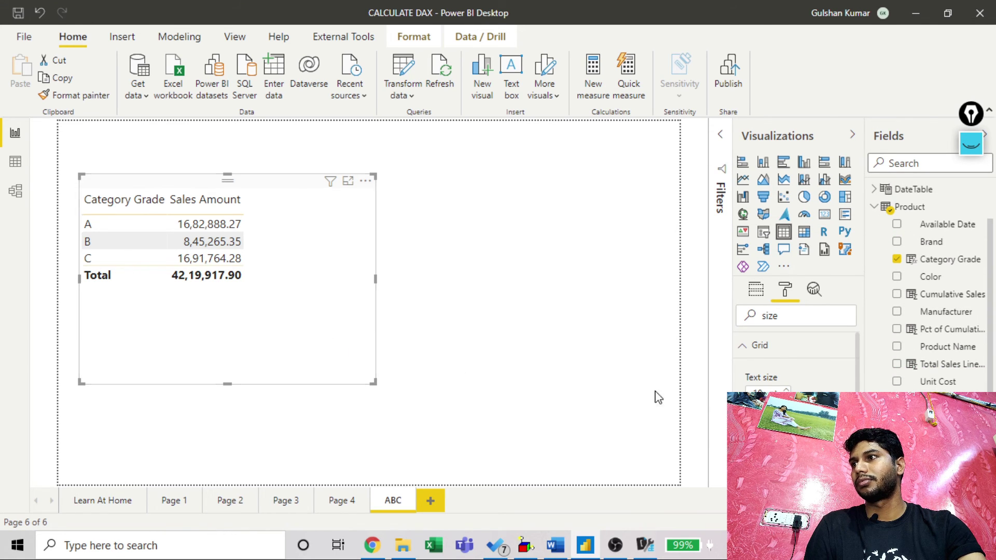
{"action": "left_click_drag", "start_coordinate": [923, 415], "coordinate": [290, 342]}
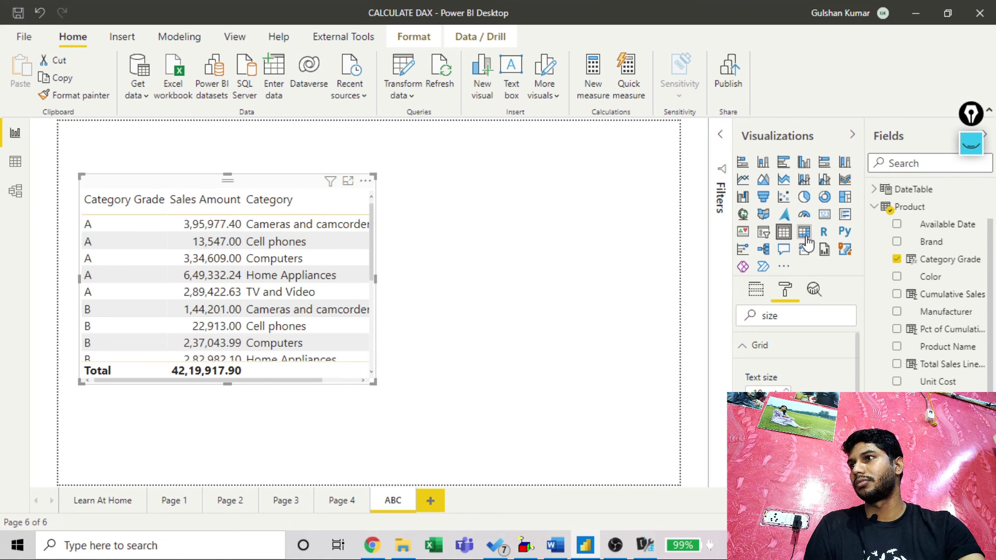
{"action": "left_click_drag", "start_coordinate": [374, 383], "coordinate": [455, 434]}
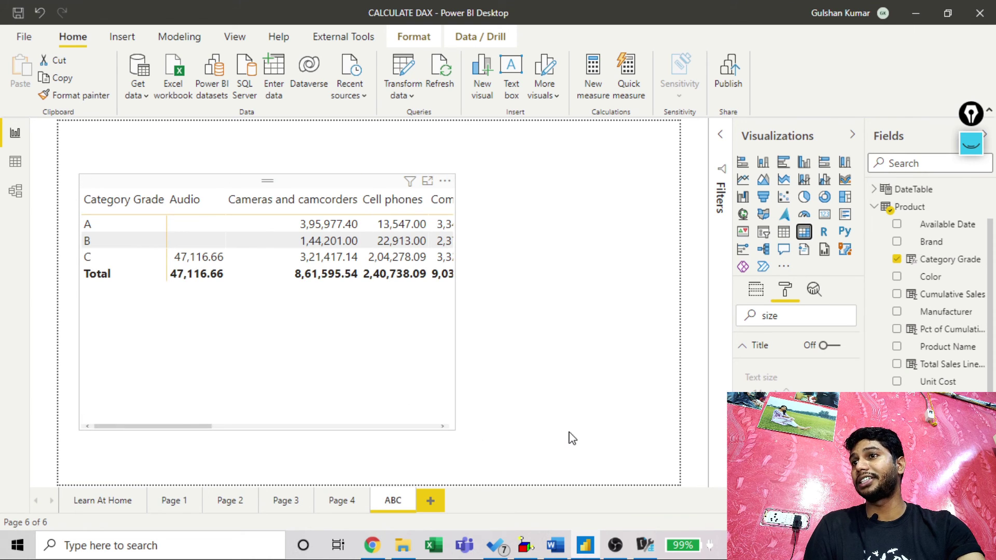
{"action": "left_click_drag", "start_coordinate": [564, 438], "coordinate": [559, 431]}
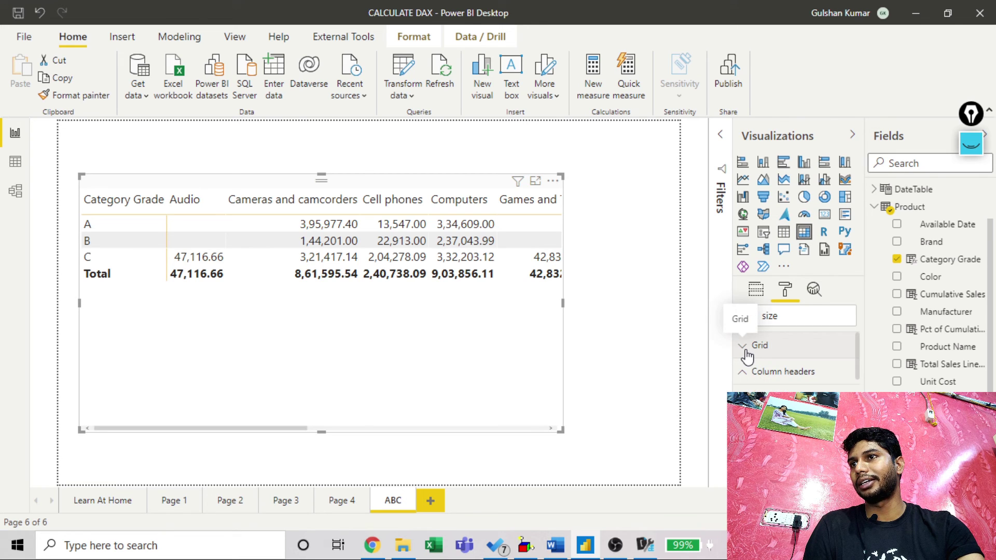
Rearrange the matrix with Category as rows and Category Grade as columns, and enlarge the visual further
{"action": "left_click", "coordinate": [758, 291]}
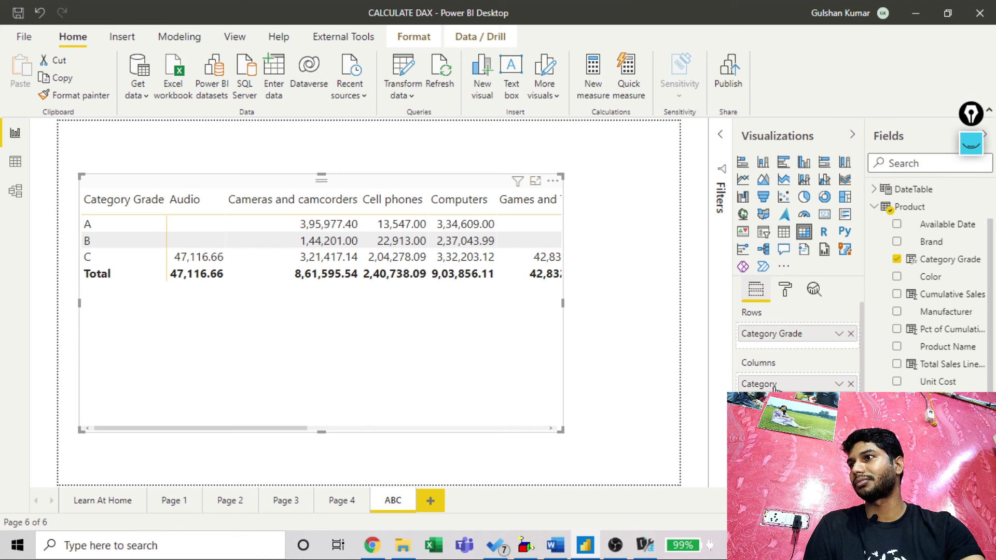
{"action": "left_click_drag", "start_coordinate": [779, 356], "coordinate": [778, 388]}
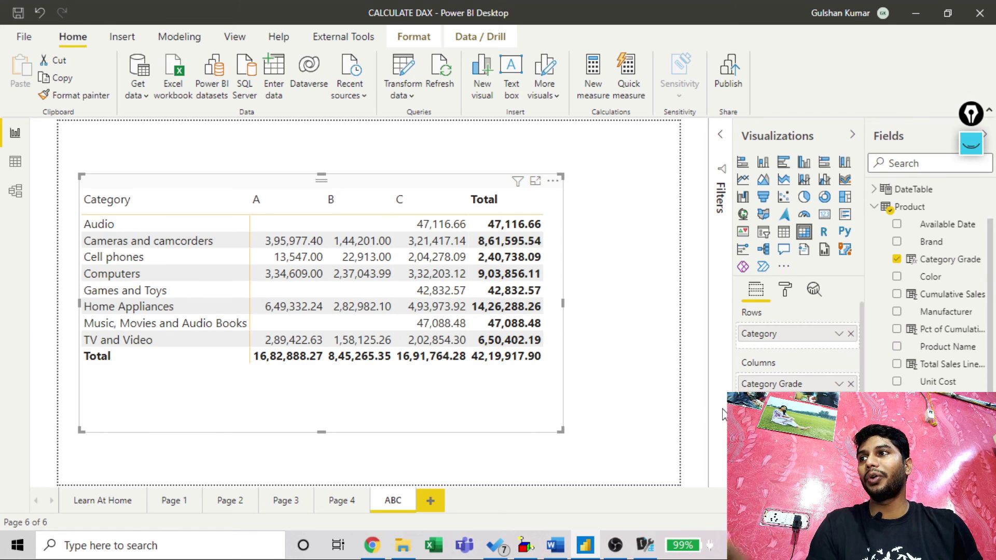
{"action": "left_click_drag", "start_coordinate": [561, 431], "coordinate": [632, 450]}
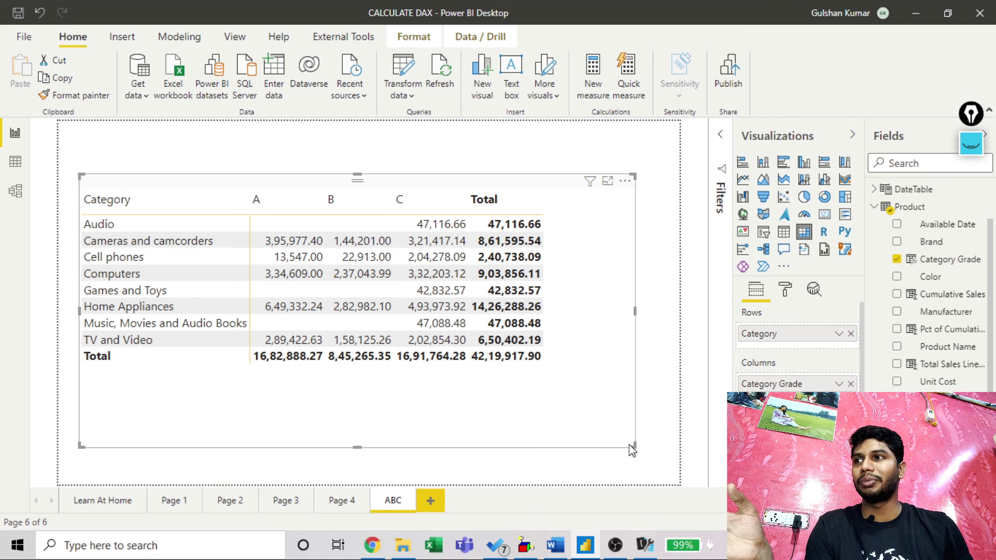